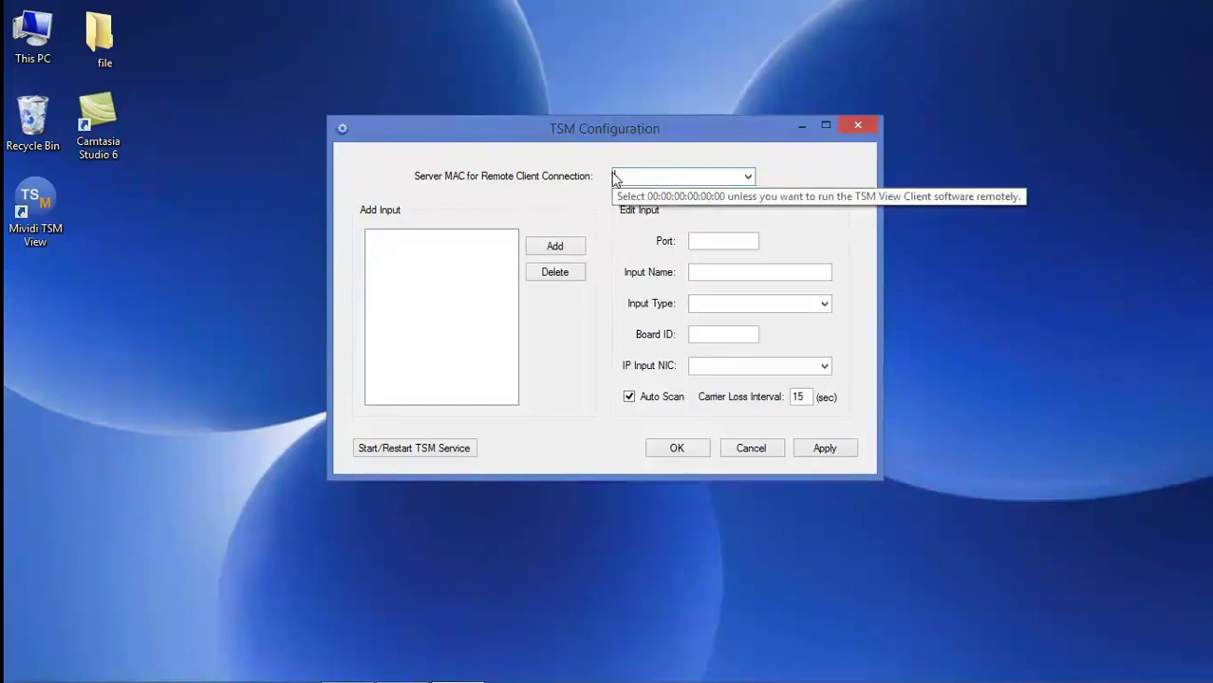
# Step: Set the server MAC for remote client connection to 00:00:00:00:00:00
pyautogui.click(614, 178)
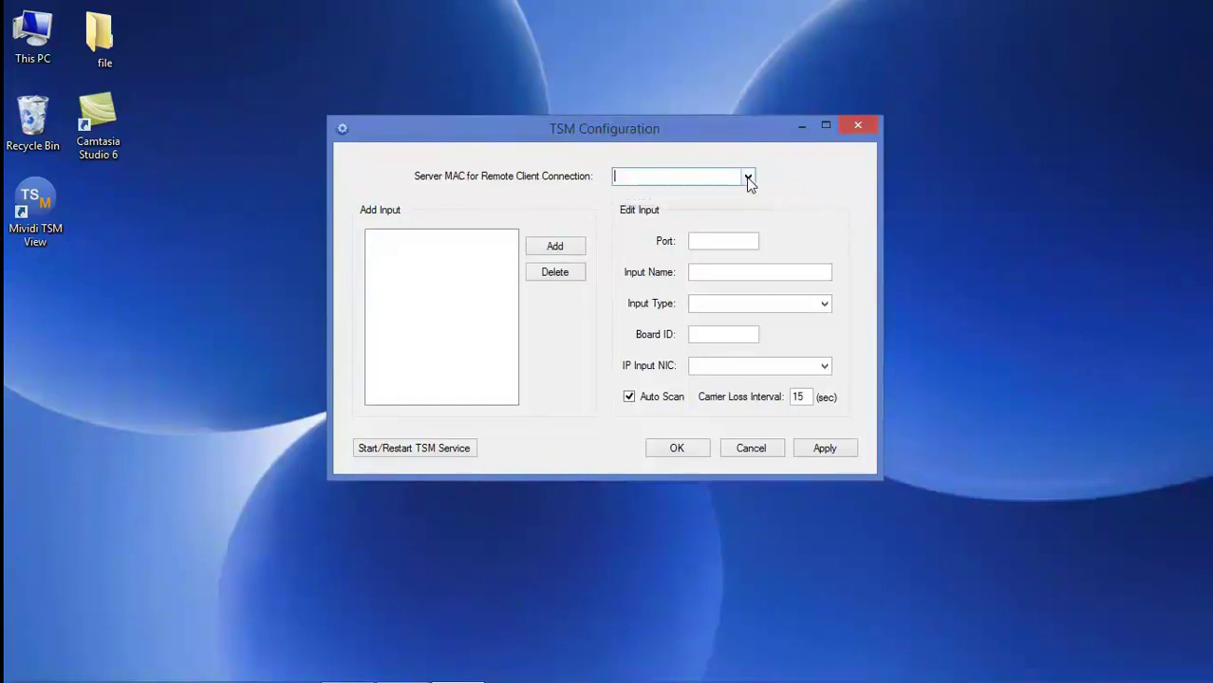
pyautogui.click(747, 178)
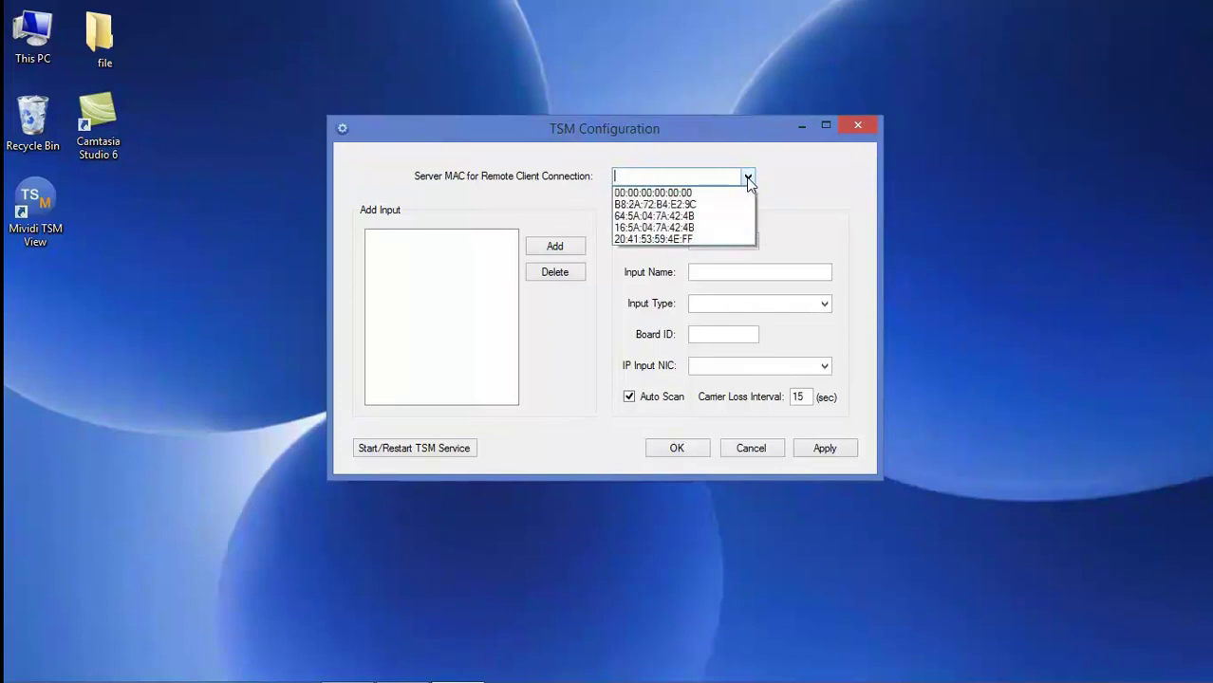
pyautogui.click(695, 194)
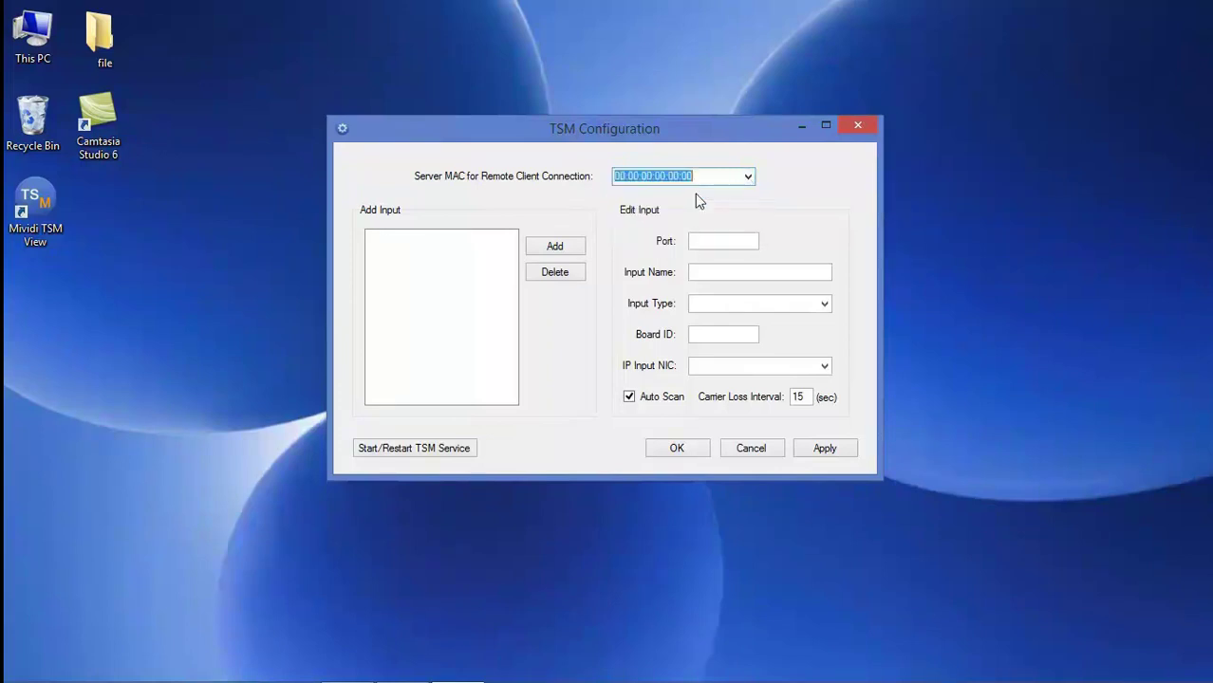
# Step: Add an input named IP with type IP/UDP and IP input NIC 64:5A:04:7A:42:4B, and apply it
pyautogui.click(560, 248)
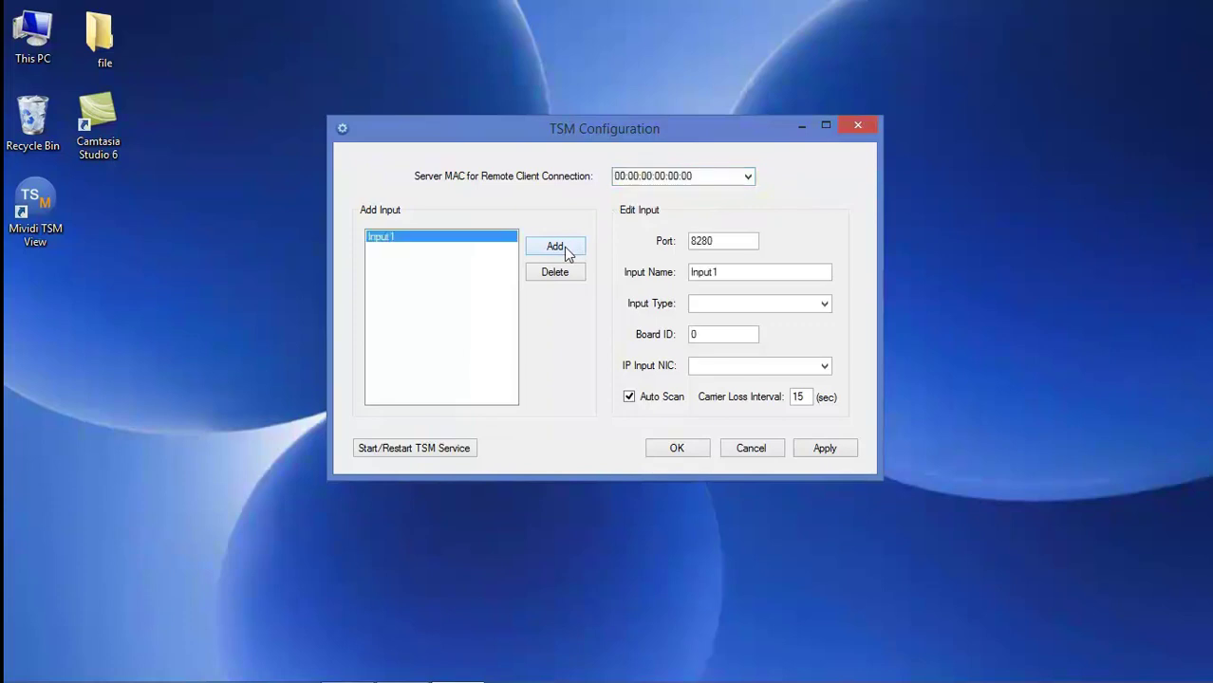
pyautogui.doubleClick(716, 272)
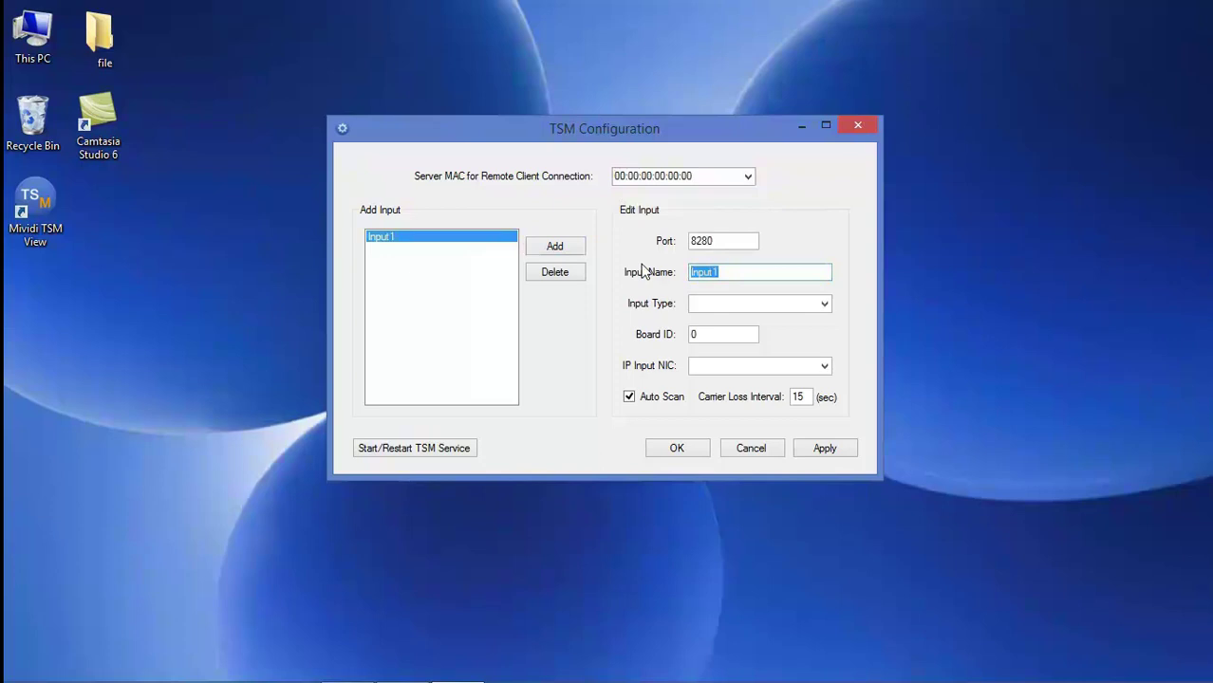
pyautogui.write('IP')
pyautogui.click(824, 303)
pyautogui.click(780, 325)
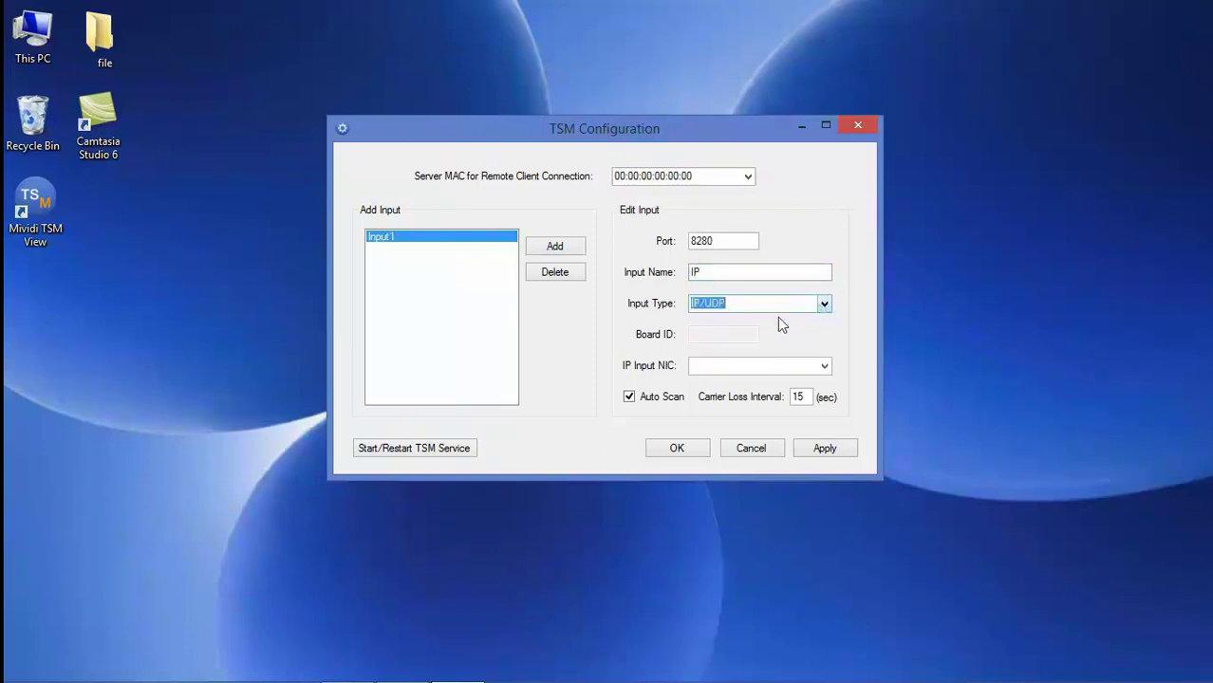
pyautogui.click(825, 367)
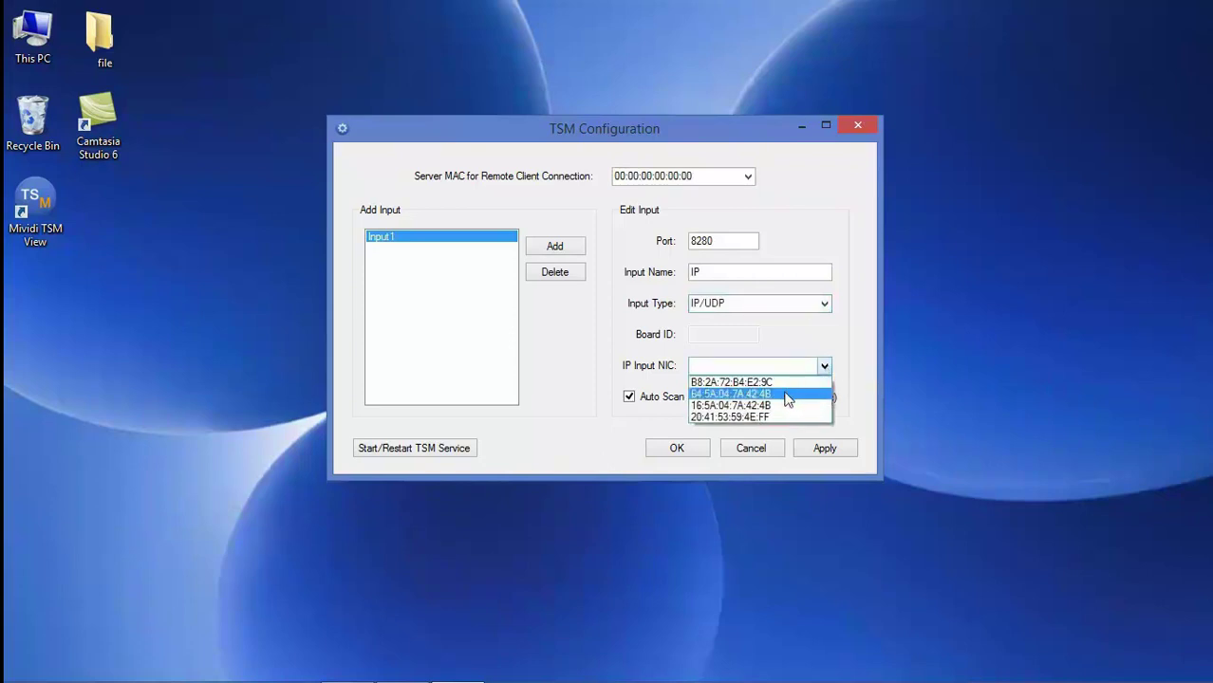
pyautogui.click(786, 398)
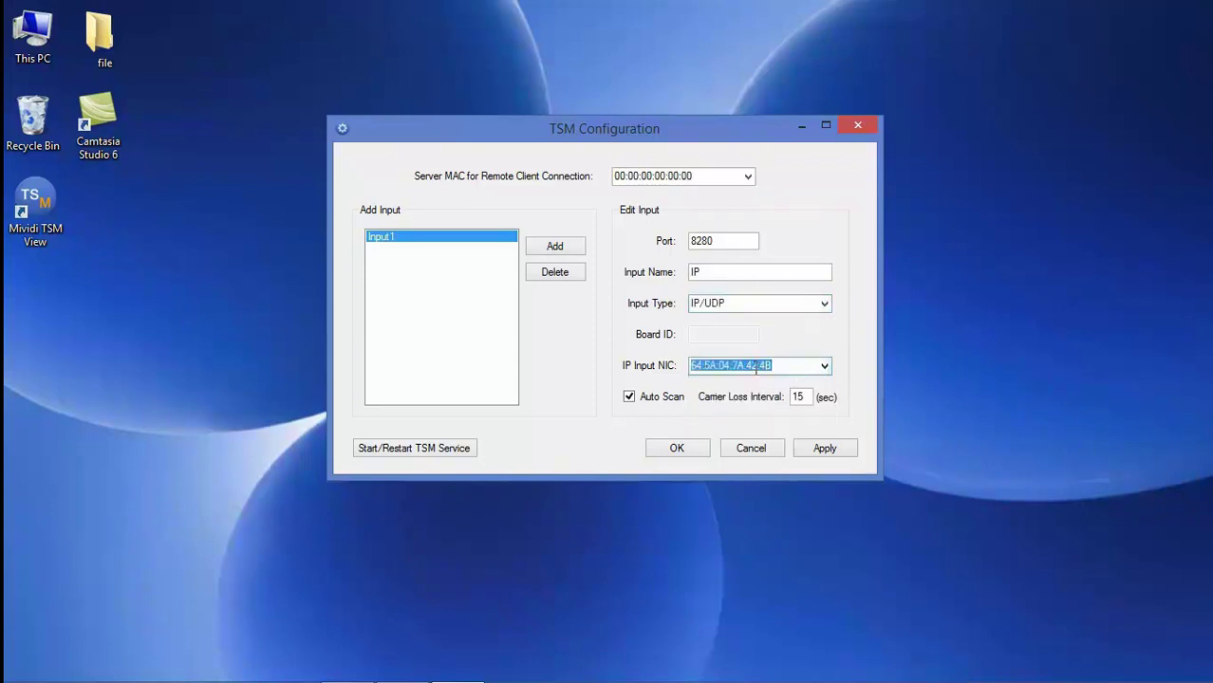
pyautogui.click(828, 448)
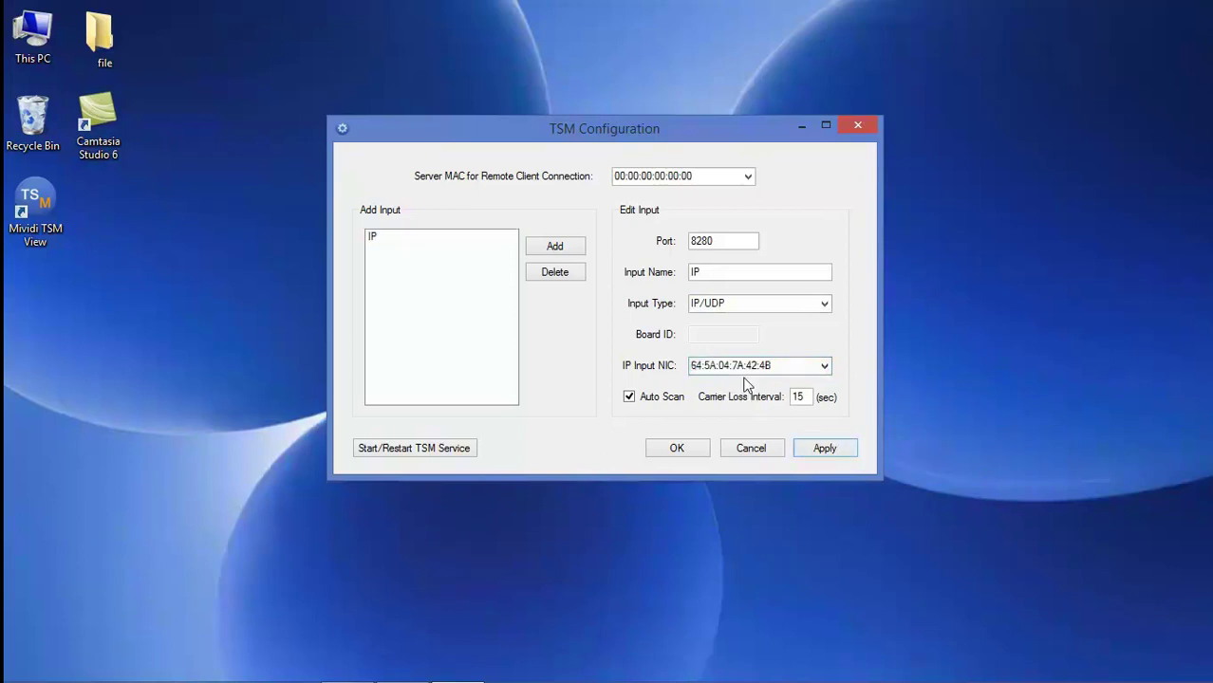
# Step: Add a second input named HLS with the type HLS/HTTP and apply it
pyautogui.click(557, 250)
pyautogui.doubleClick(707, 272)
pyautogui.write('HLS')
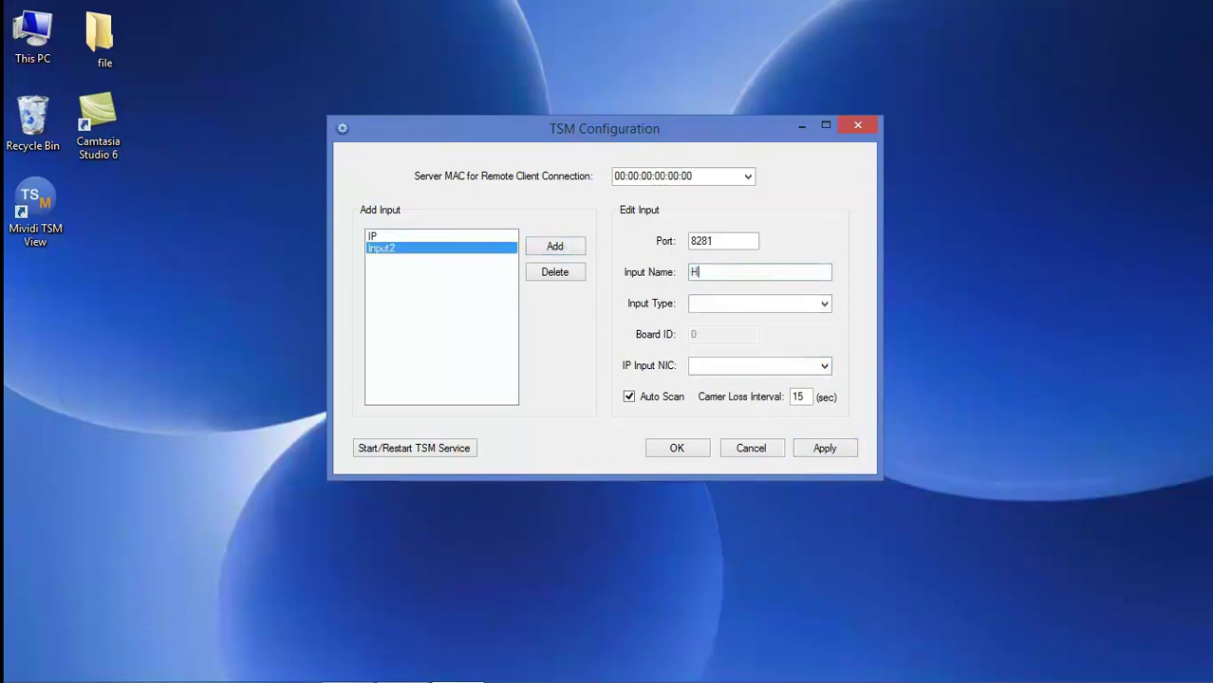
pyautogui.click(825, 305)
pyautogui.click(797, 344)
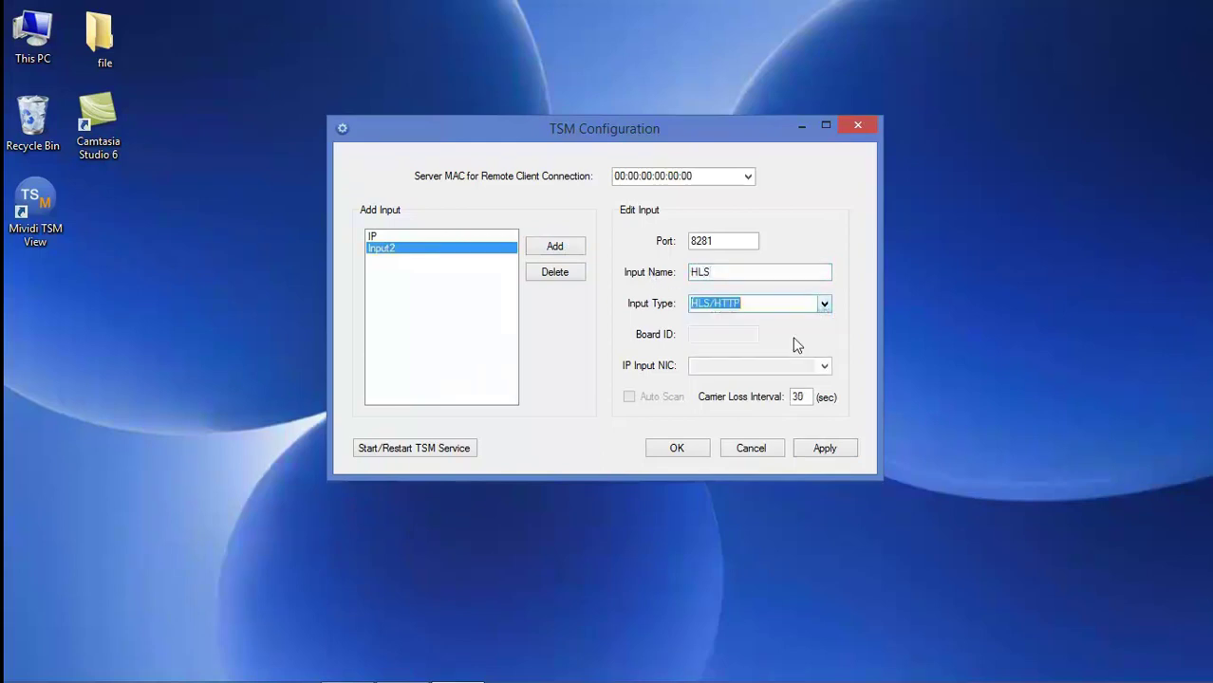
pyautogui.click(822, 447)
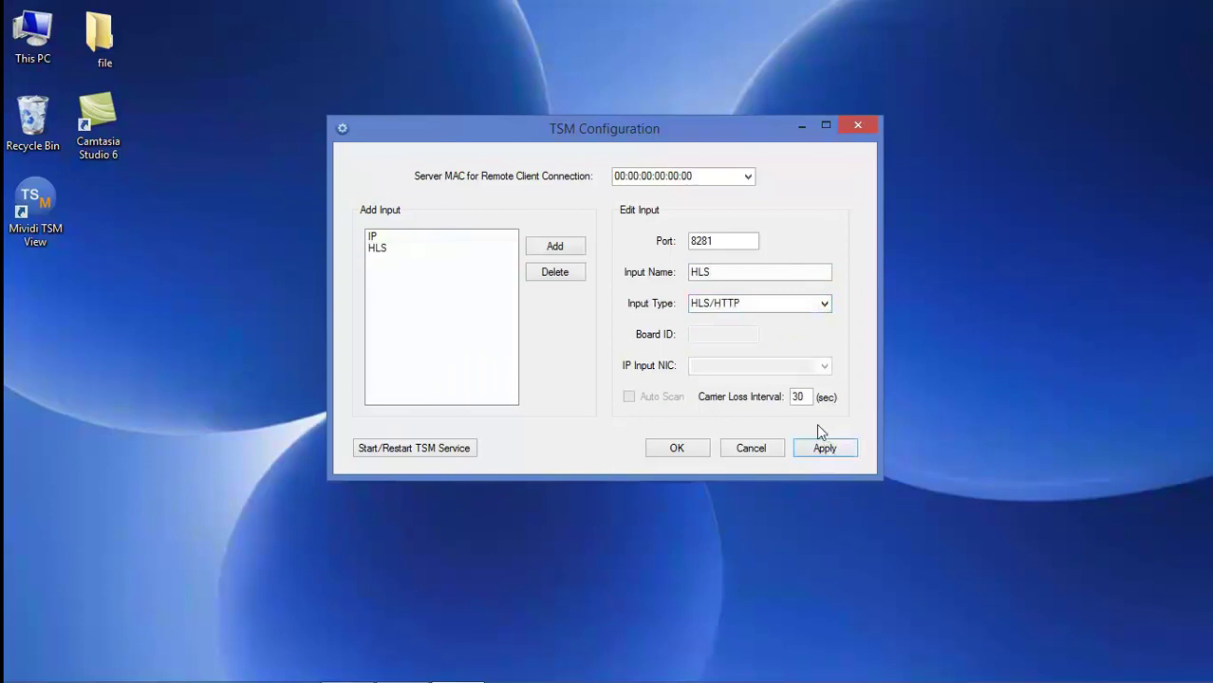
# Step: Add a third input named RTSP with the type RTSP/RTMP/NonTS and apply it
pyautogui.click(556, 246)
pyautogui.moveTo(739, 274); pyautogui.dragTo(679, 275)
pyautogui.write('RTSP')
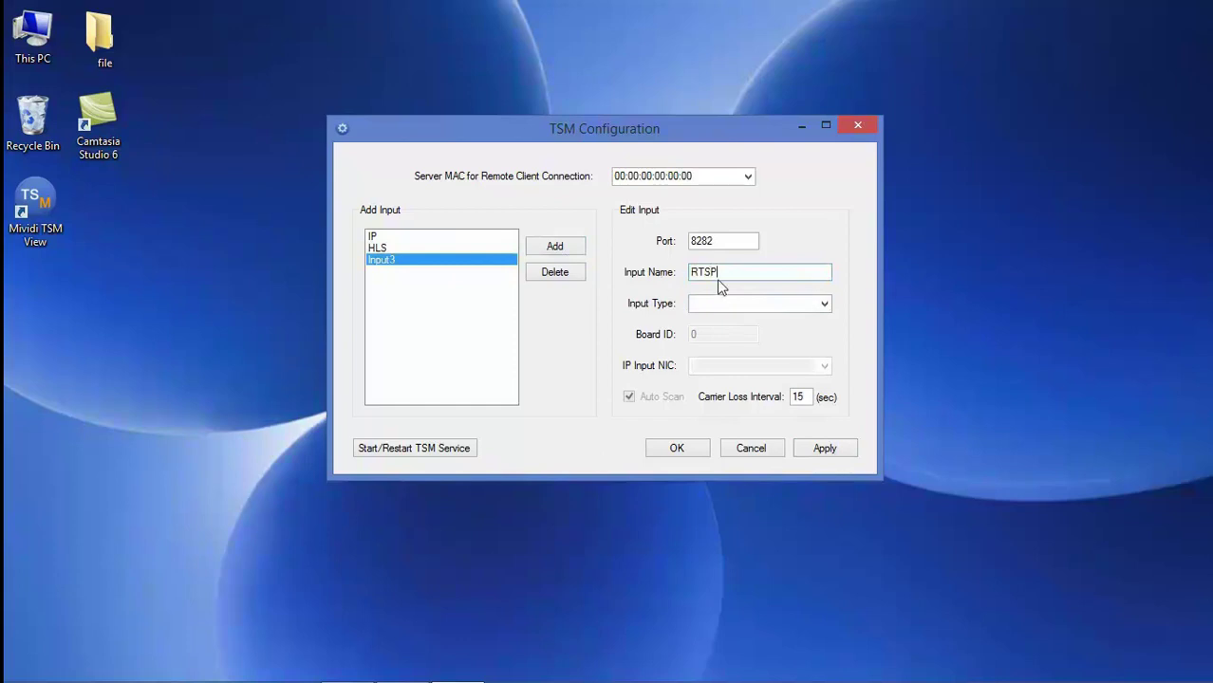
pyautogui.click(824, 304)
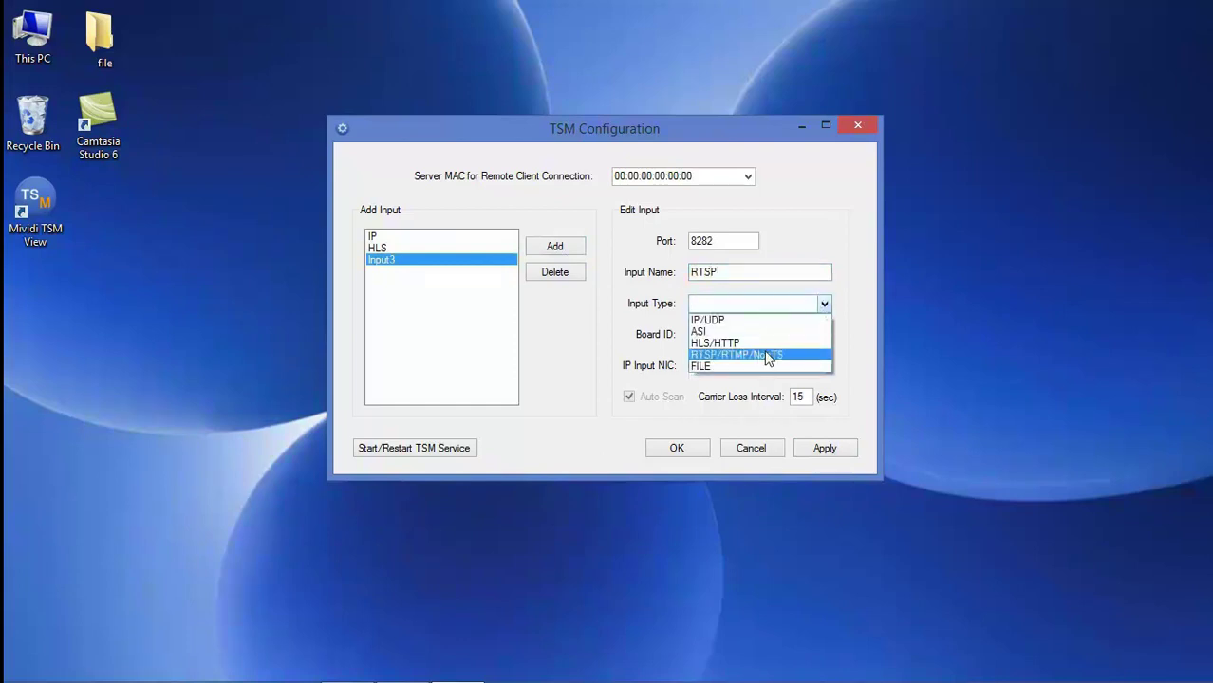
pyautogui.click(767, 355)
pyautogui.click(826, 449)
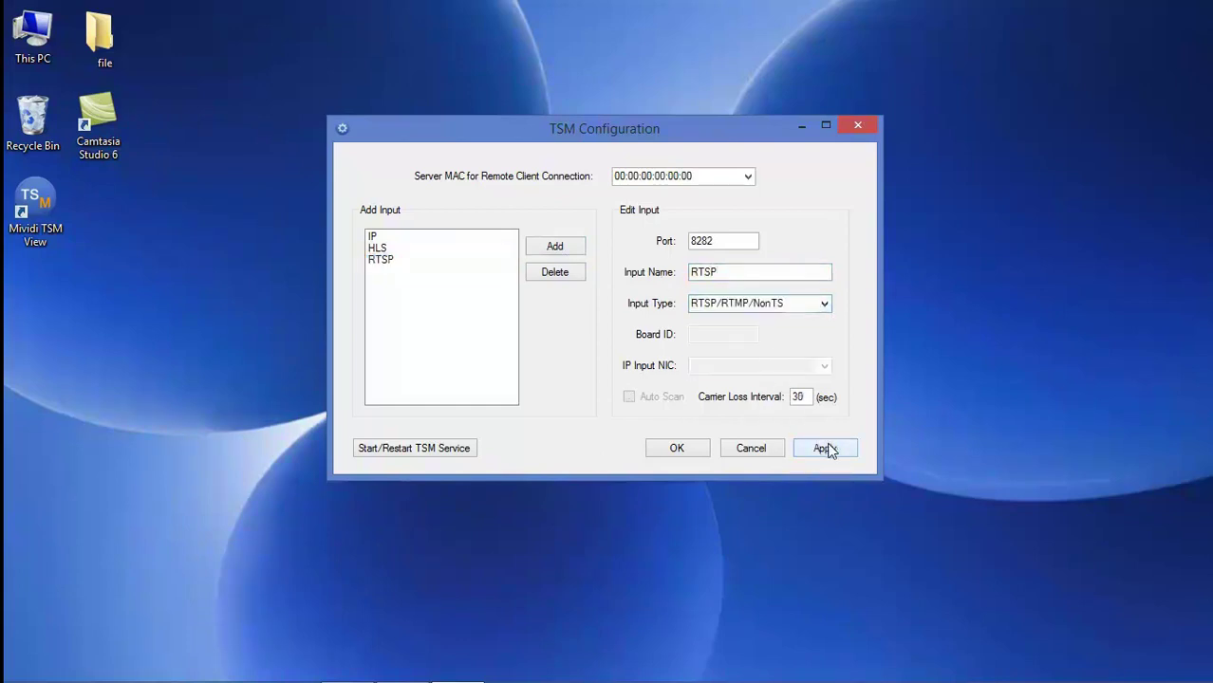
# Step: Start or restart the TSM service, and check the configured input services in Mividi TSM Server
pyautogui.click(431, 449)
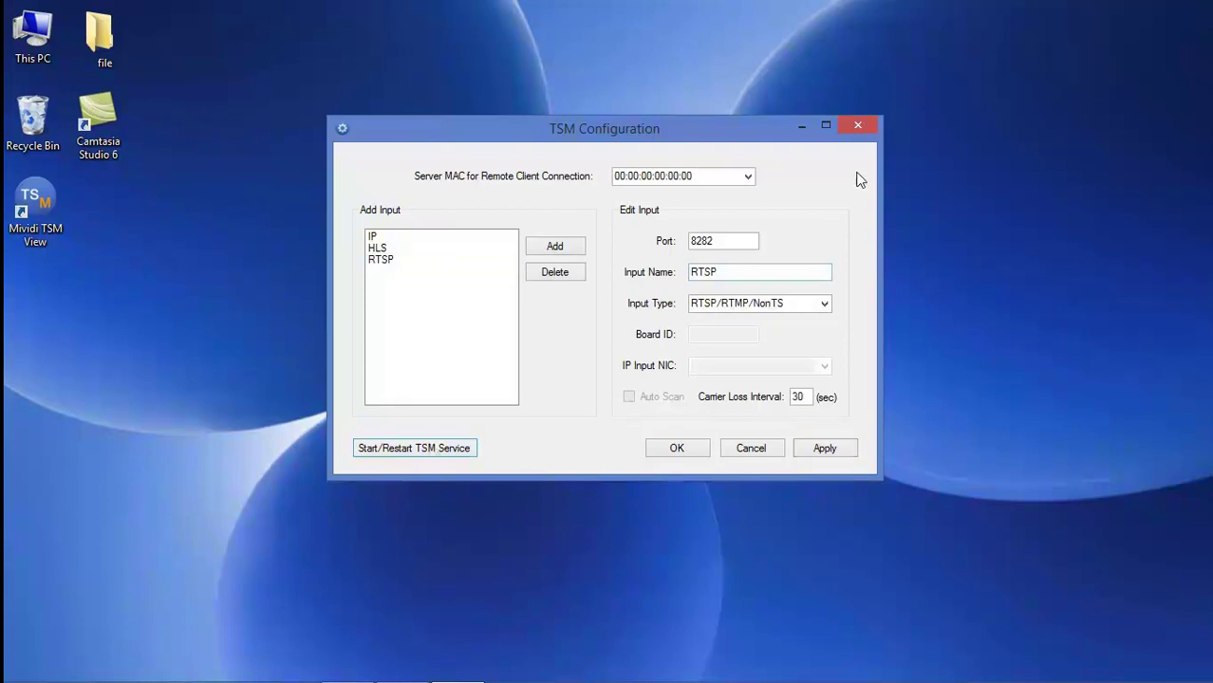
pyautogui.click(858, 125)
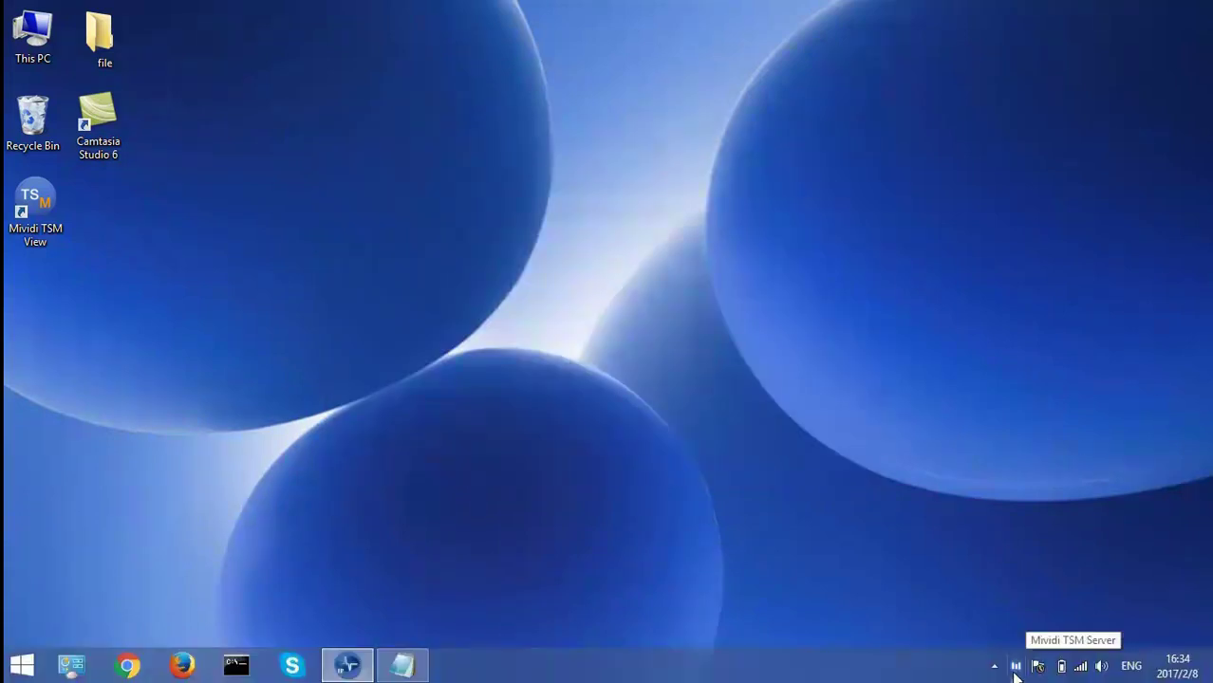
pyautogui.click(1015, 667)
pyautogui.moveTo(235, 31); pyautogui.dragTo(490, 108)
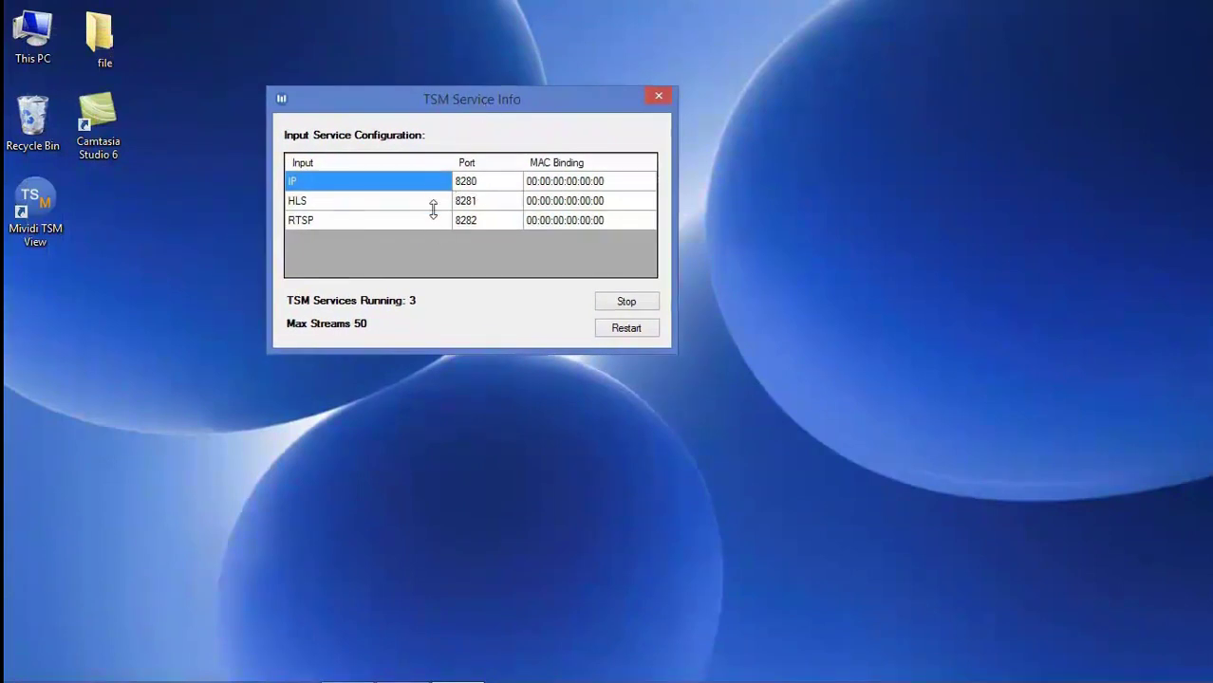
pyautogui.click(658, 96)
# Step: Launch Mividi TSM View and connect to Server0 after reviewing its server connection settings
pyautogui.doubleClick(47, 220)
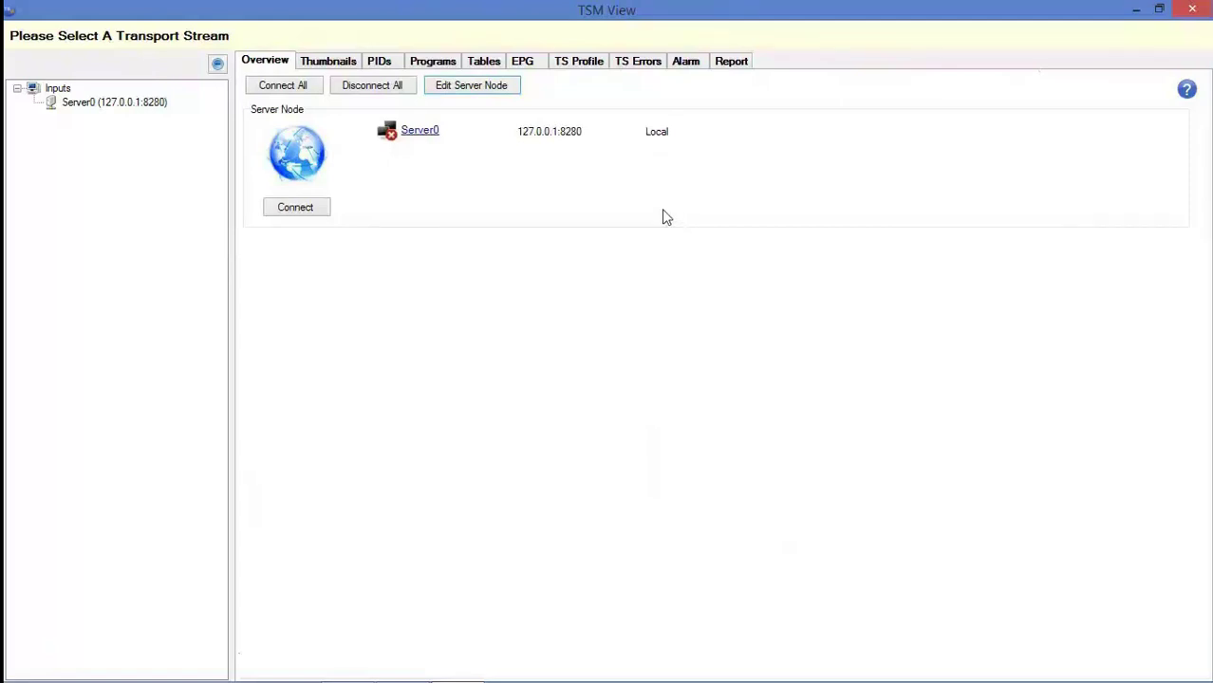
pyautogui.click(467, 88)
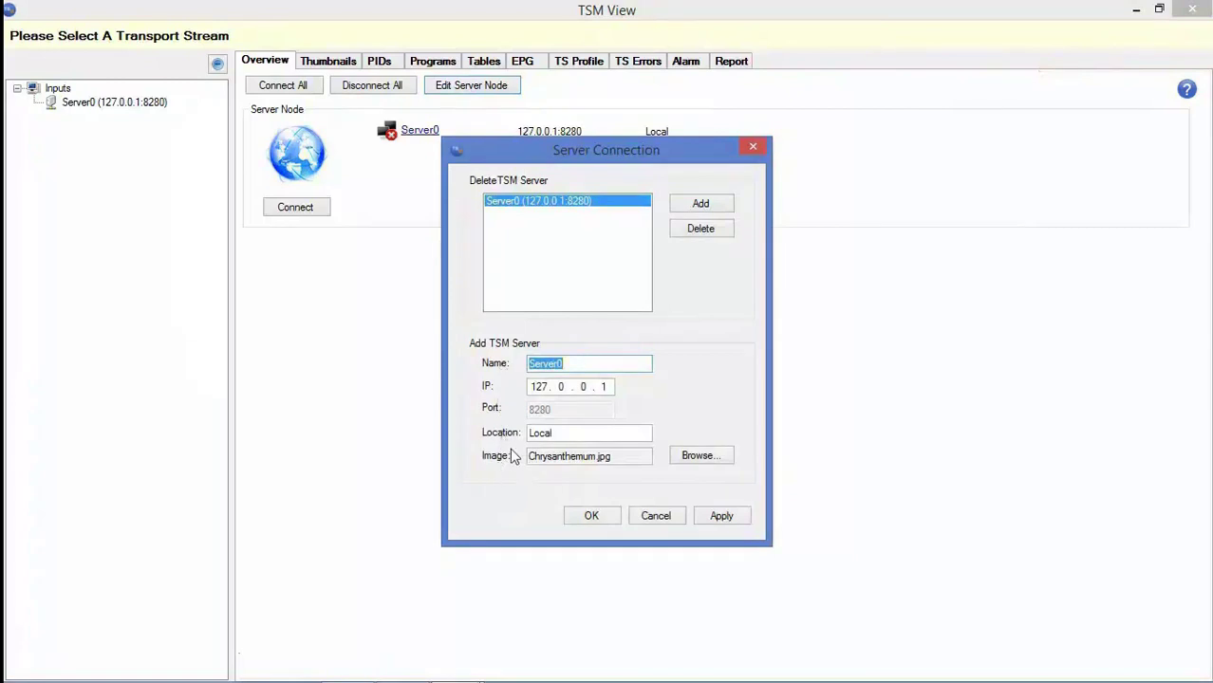
pyautogui.click(655, 518)
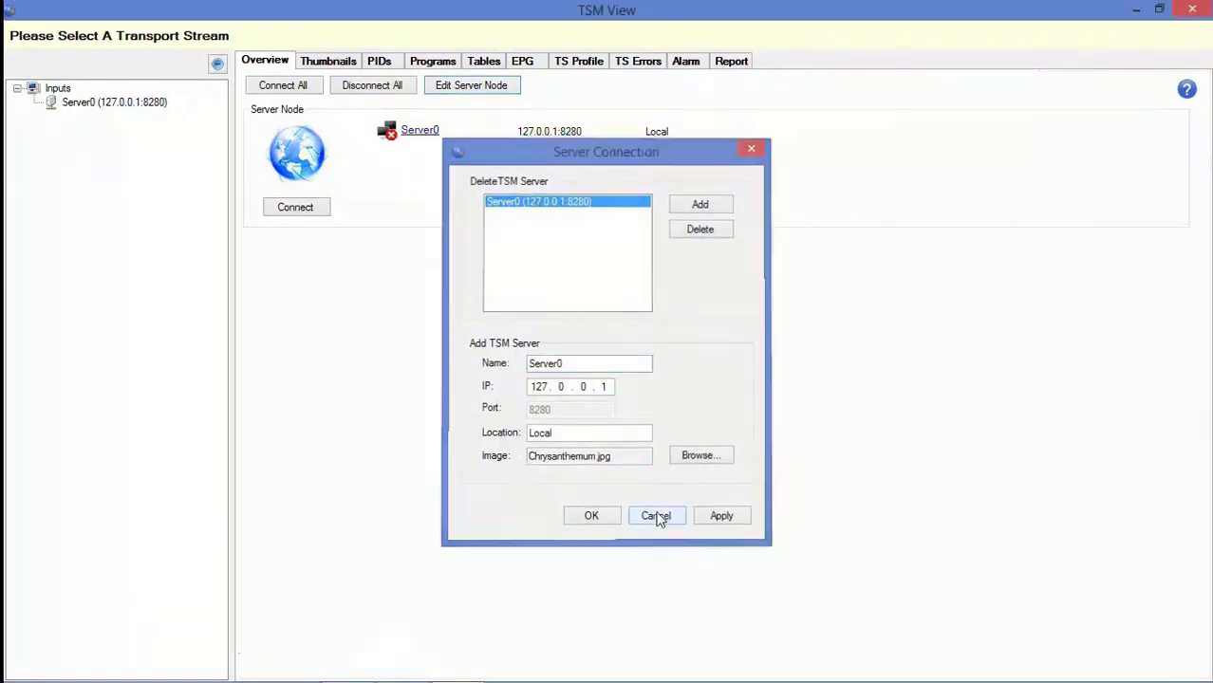
pyautogui.click(304, 209)
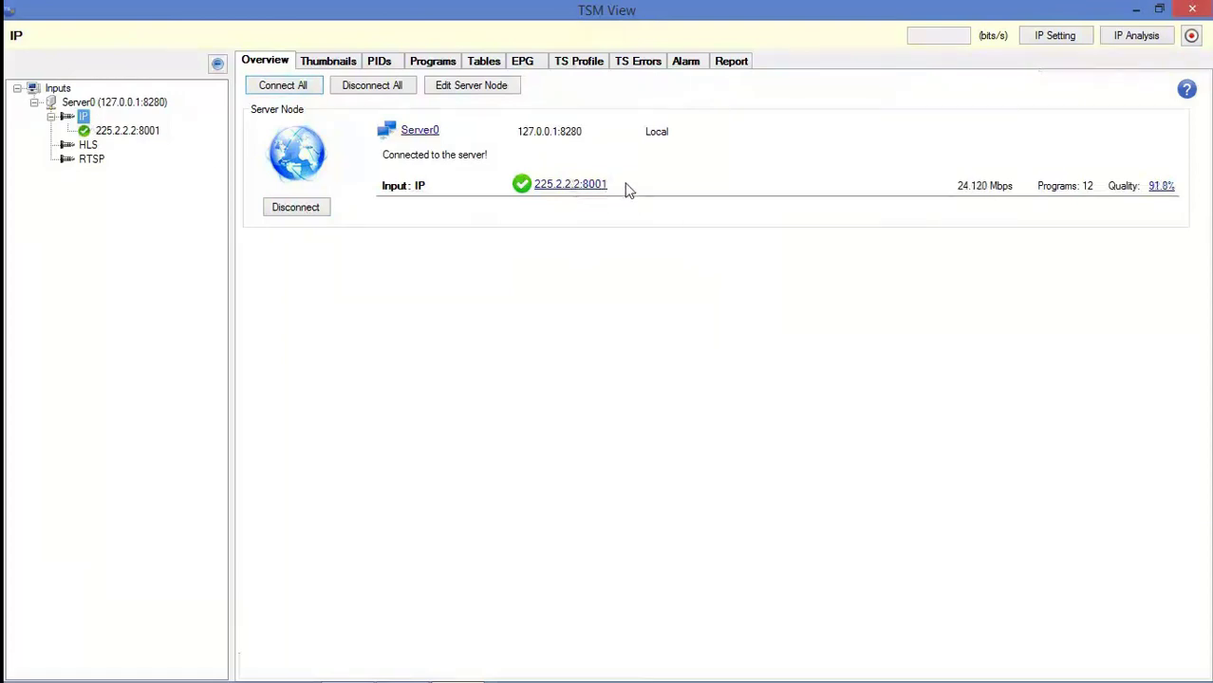
# Step: Review the multicast and filter settings of the IP input
pyautogui.click(1055, 36)
pyautogui.moveTo(543, 97); pyautogui.dragTo(652, 104)
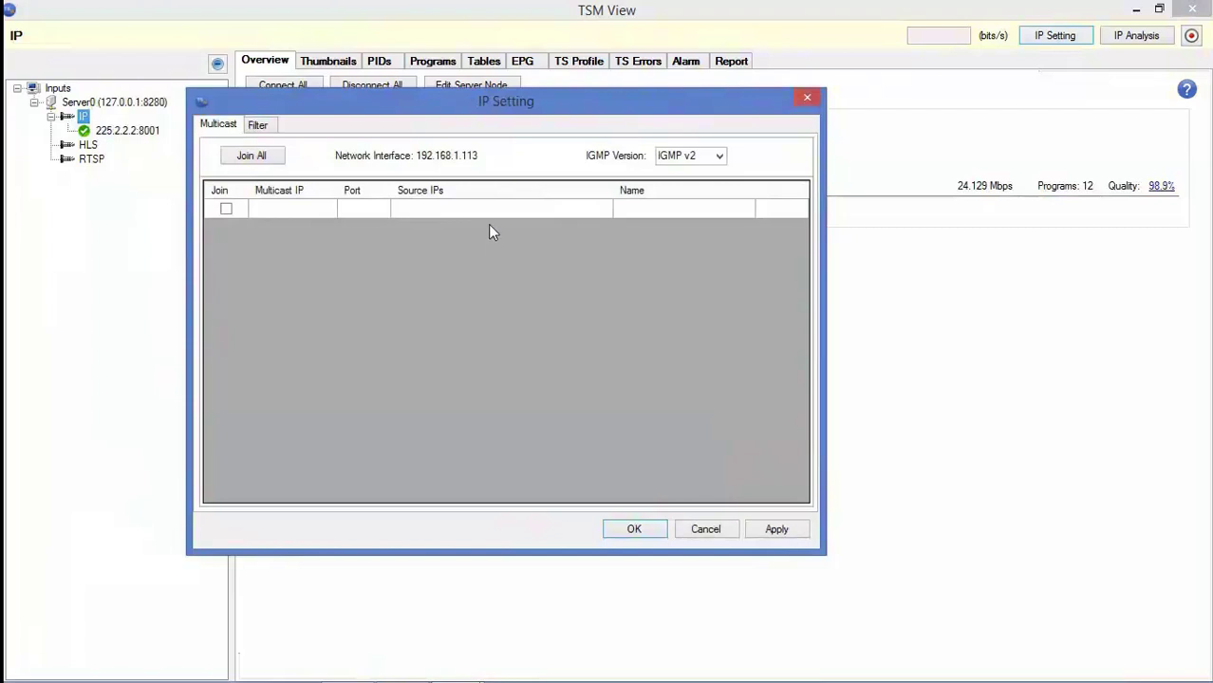
pyautogui.click(258, 125)
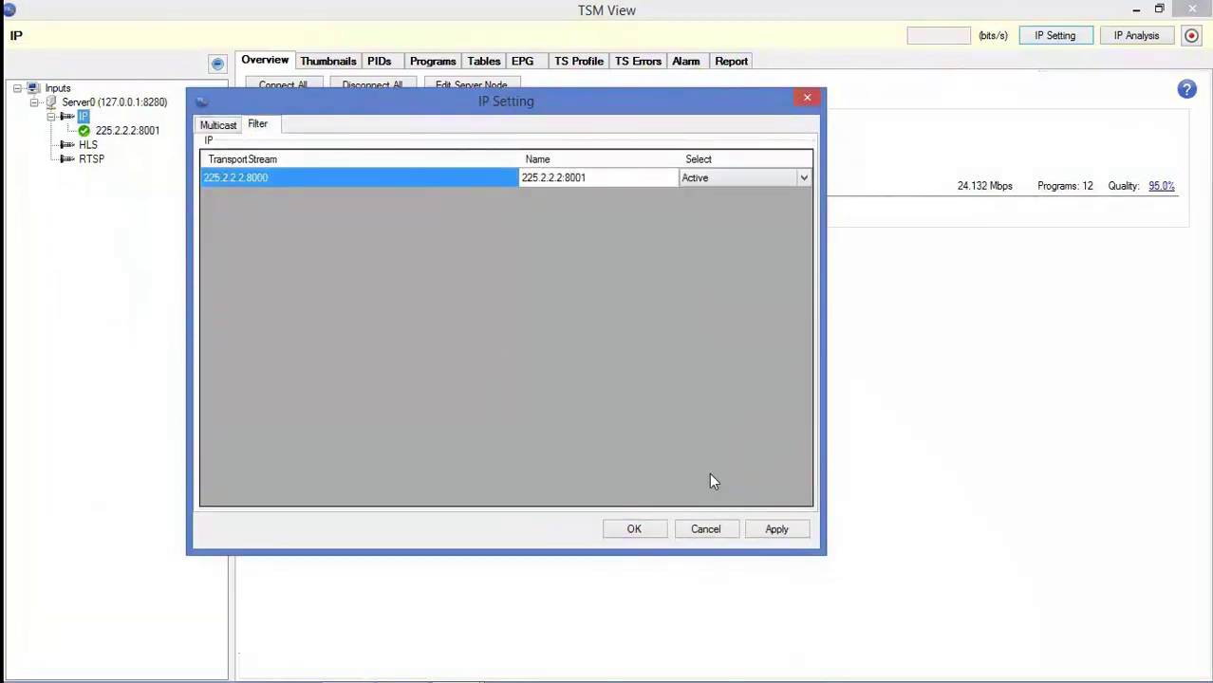
pyautogui.click(703, 530)
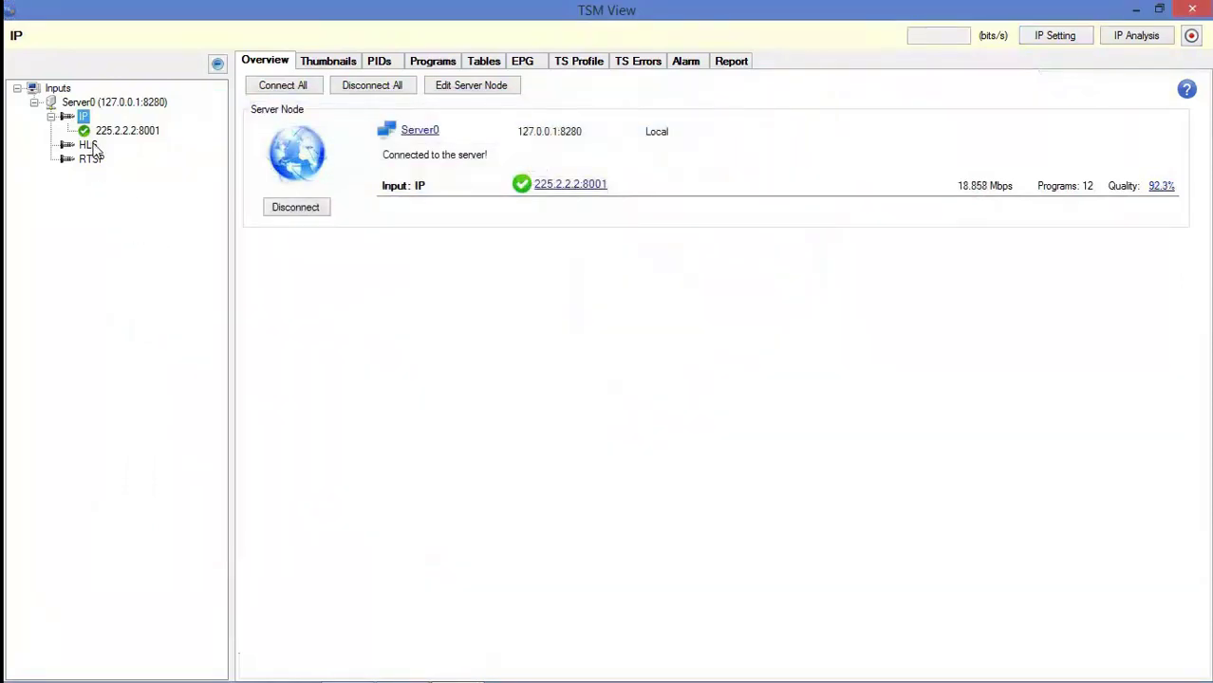
pyautogui.click(88, 146)
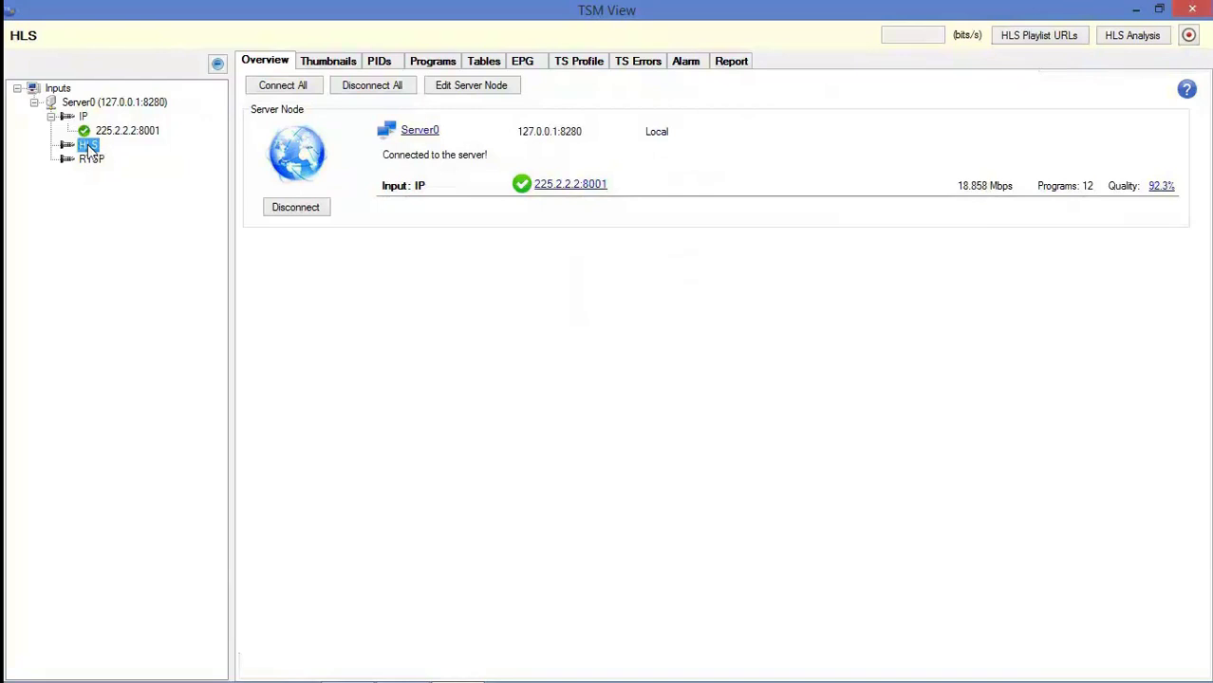
pyautogui.click(1044, 38)
pyautogui.moveTo(511, 54); pyautogui.dragTo(693, 99)
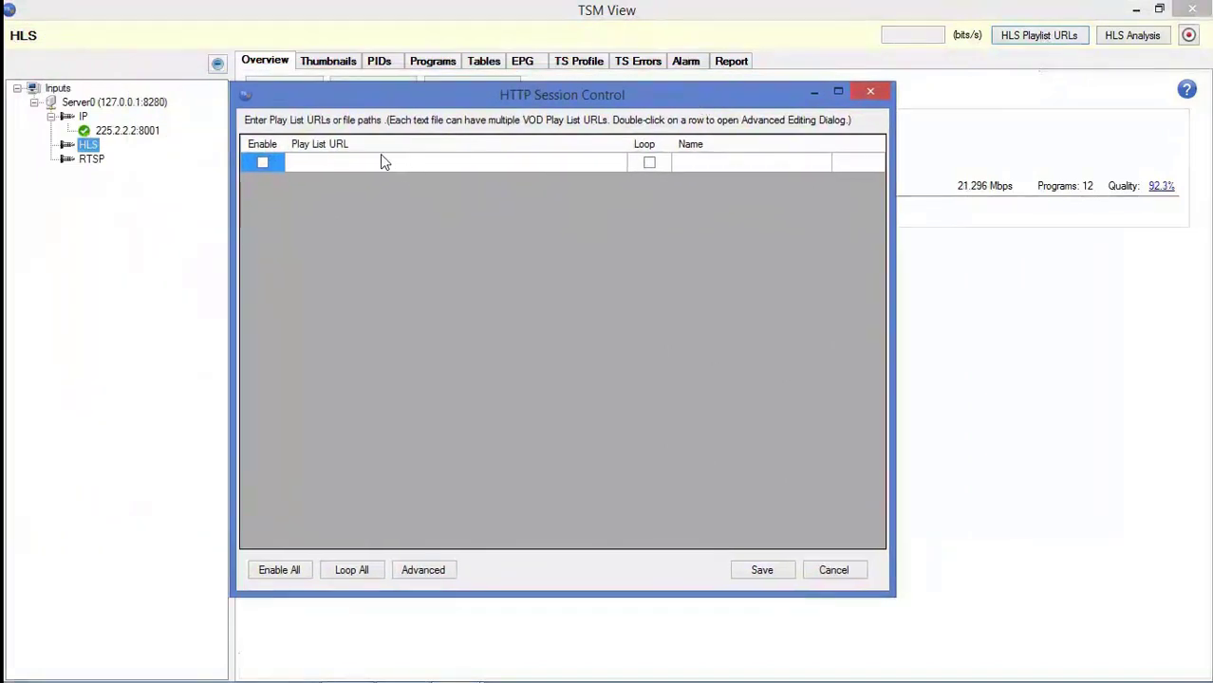
pyautogui.doubleClick(349, 167)
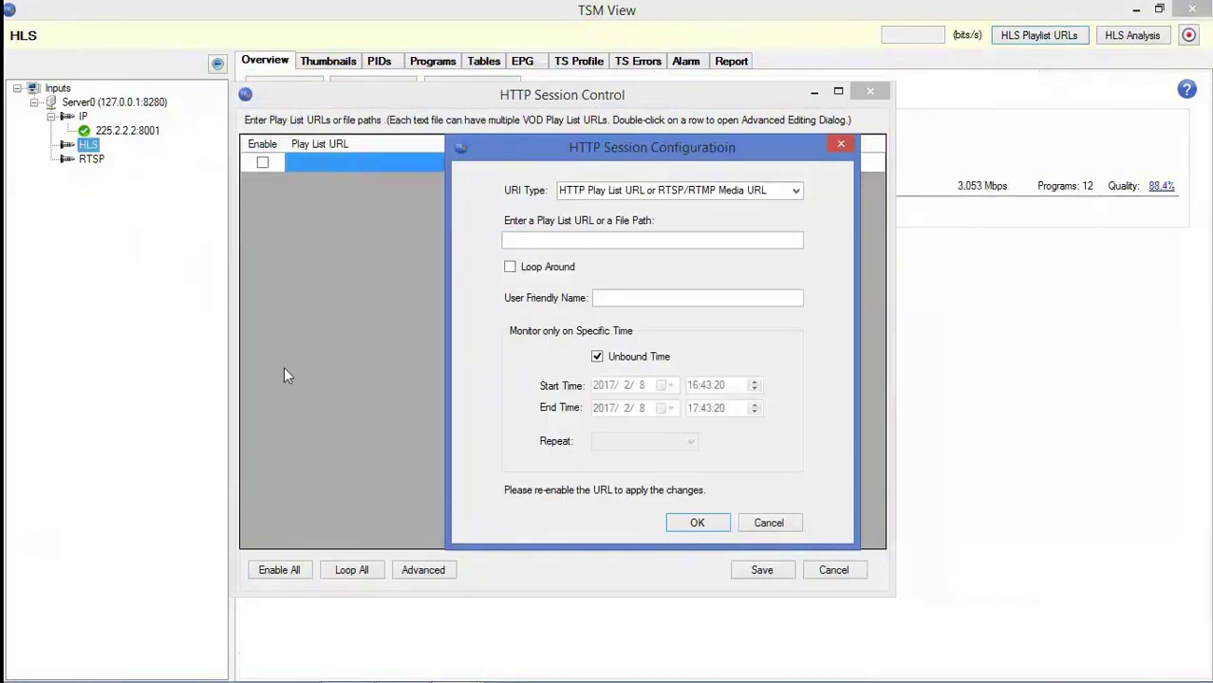
pyautogui.click(396, 664)
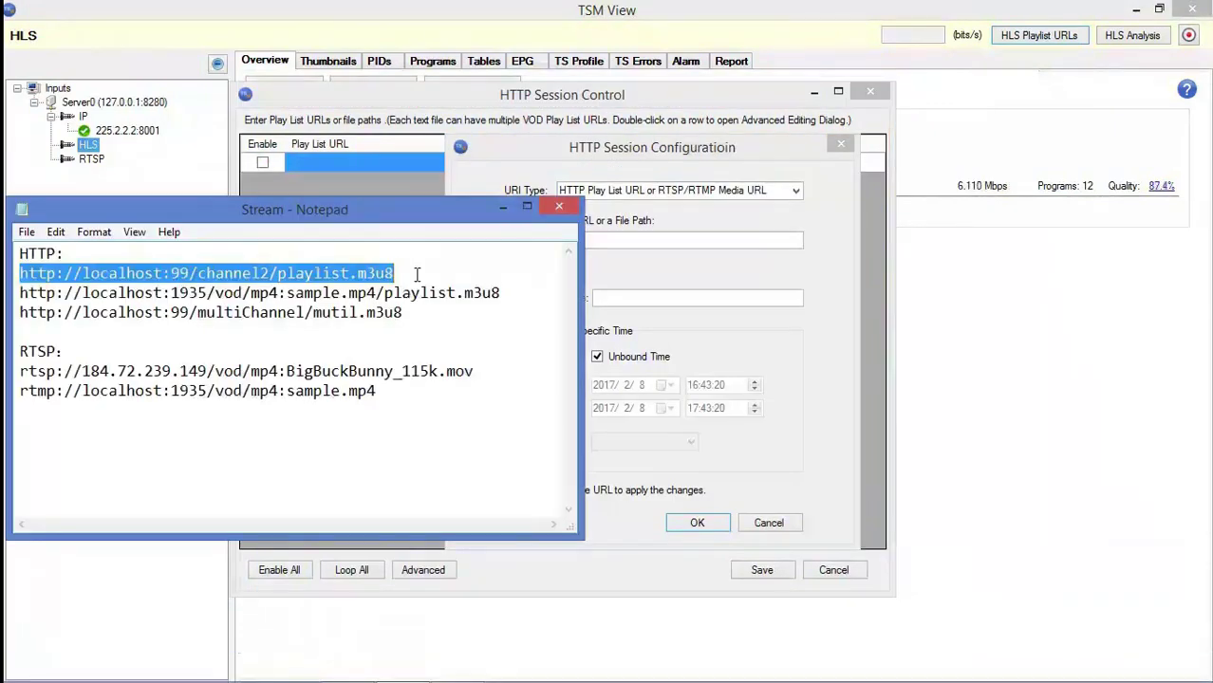
pyautogui.click(650, 241)
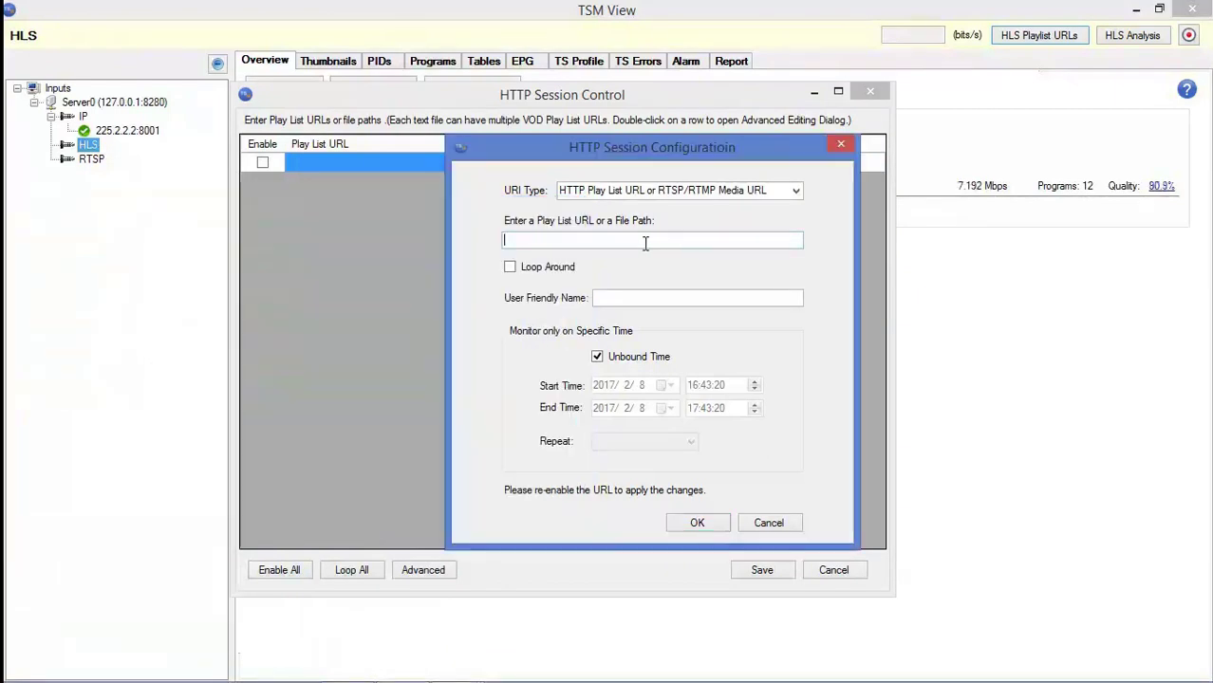
pyautogui.write('http://localhost:99/channel2/playlist.m3u8')
pyautogui.click(510, 268)
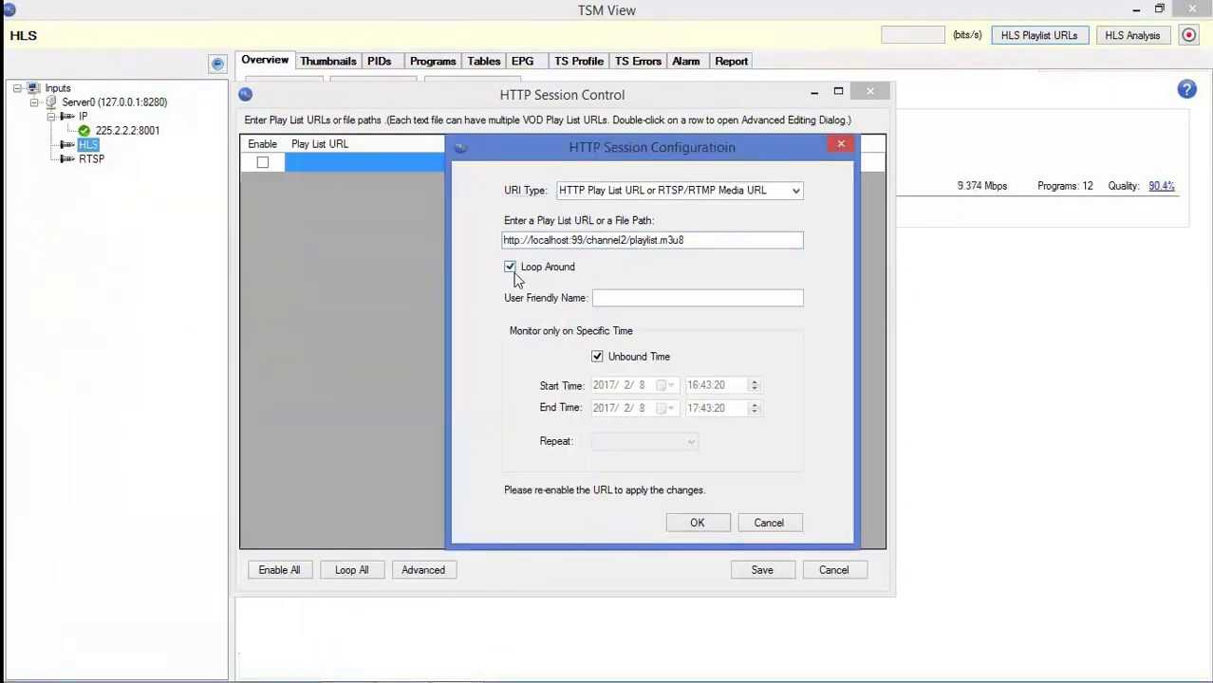
pyautogui.click(697, 523)
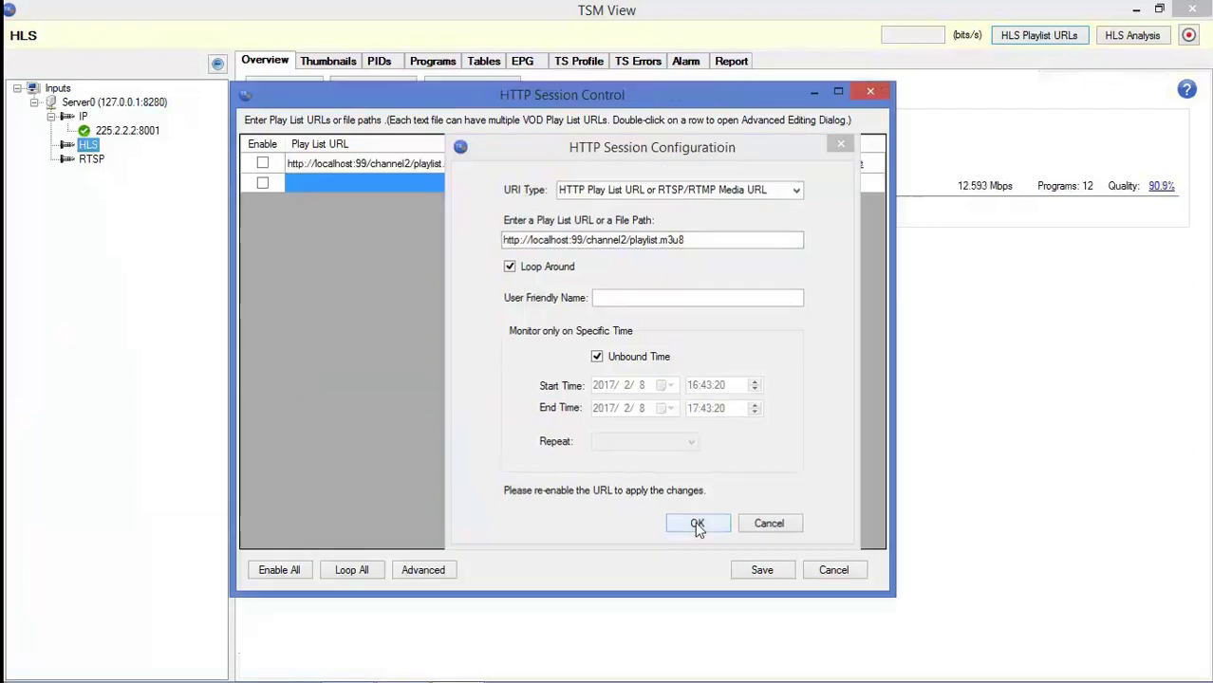
pyautogui.doubleClick(368, 187)
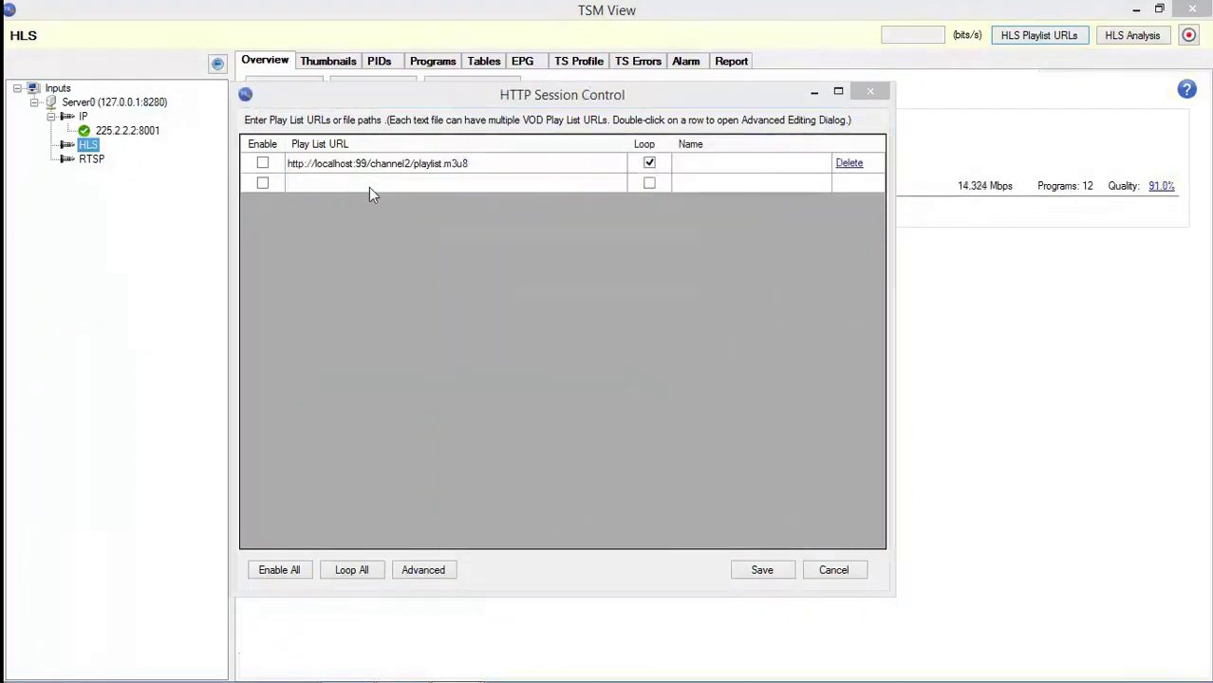
pyautogui.click(413, 670)
pyautogui.moveTo(500, 293); pyautogui.dragTo(20, 294)
pyautogui.hotkey('ctrl', 'c')
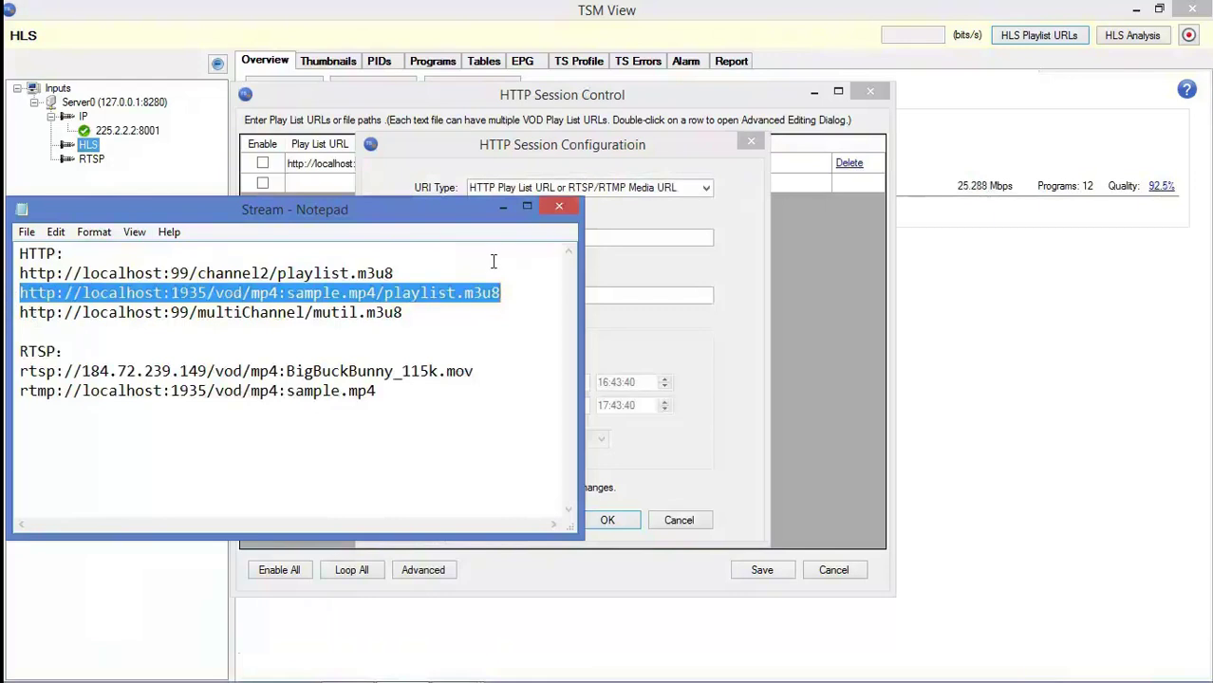
pyautogui.click(636, 245)
pyautogui.hotkey('ctrl', 'v')
pyautogui.click(421, 264)
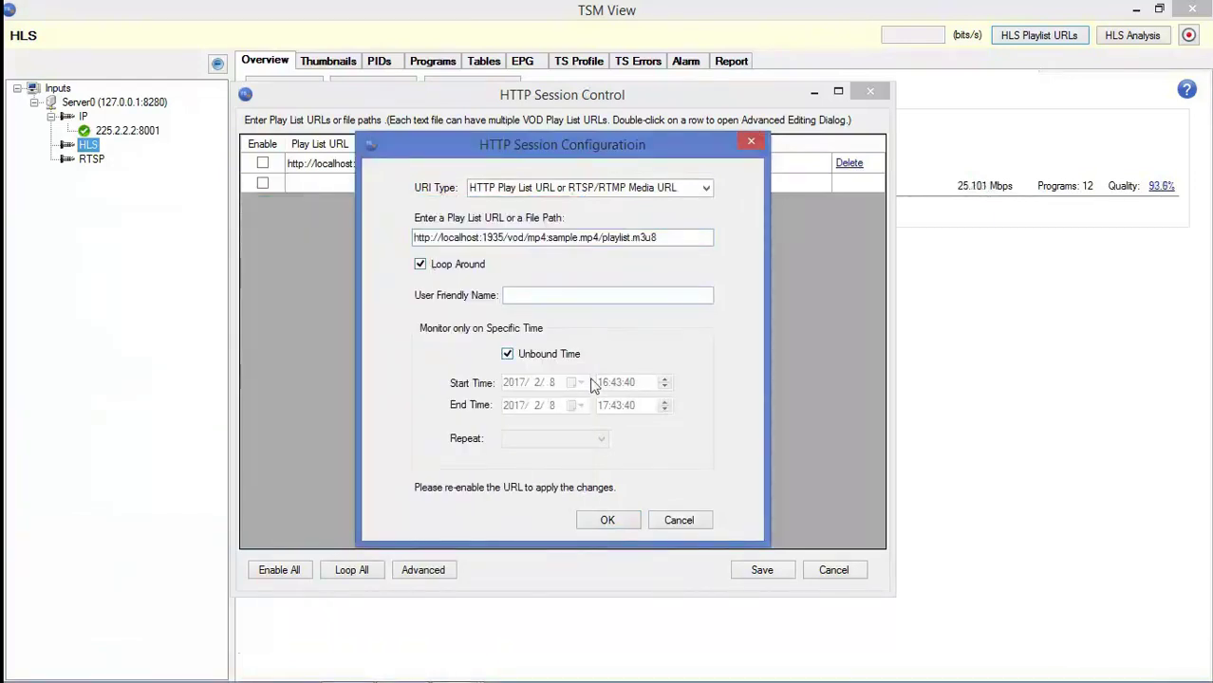
pyautogui.click(626, 522)
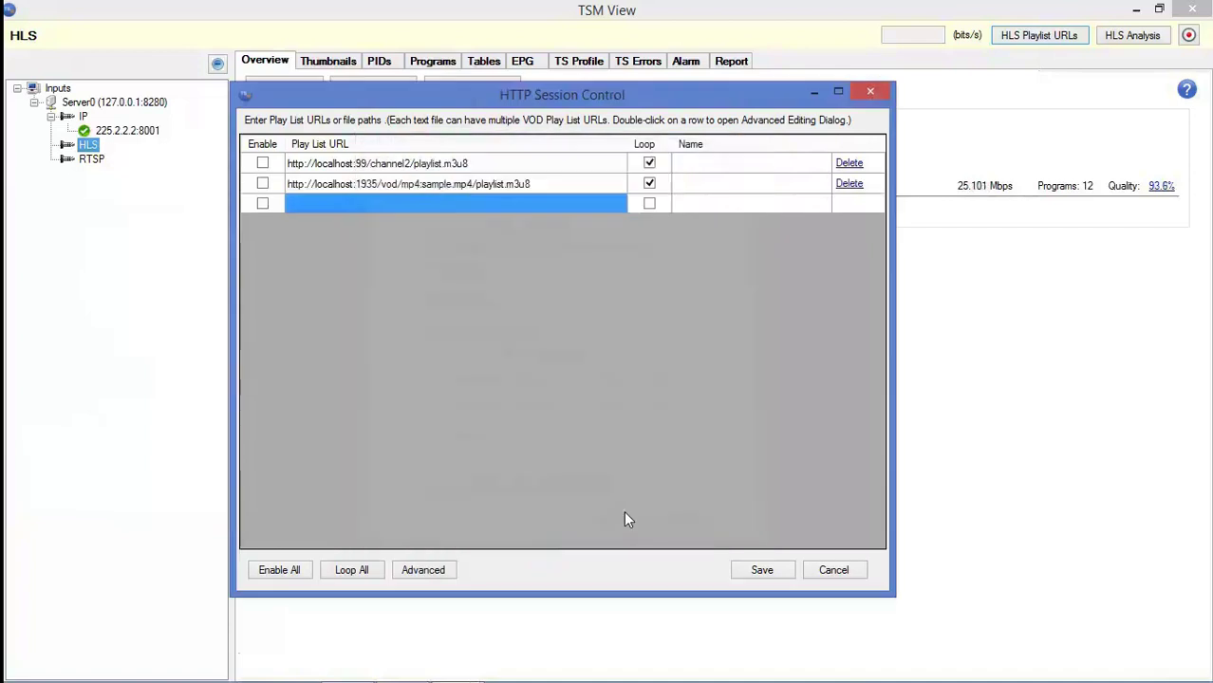
pyautogui.doubleClick(514, 203)
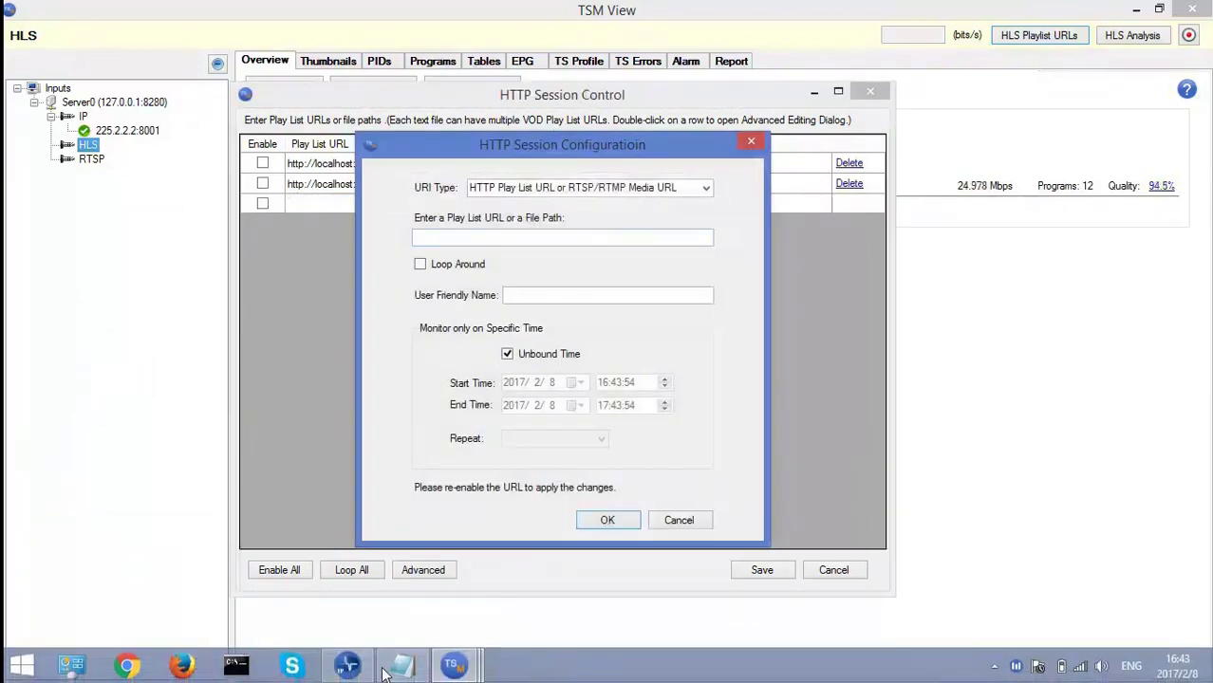
pyautogui.click(403, 666)
pyautogui.moveTo(402, 314); pyautogui.dragTo(21, 317)
pyautogui.hotkey('ctrl', 'c')
pyautogui.click(666, 237)
pyautogui.hotkey('ctrl', 'v')
pyautogui.click(419, 264)
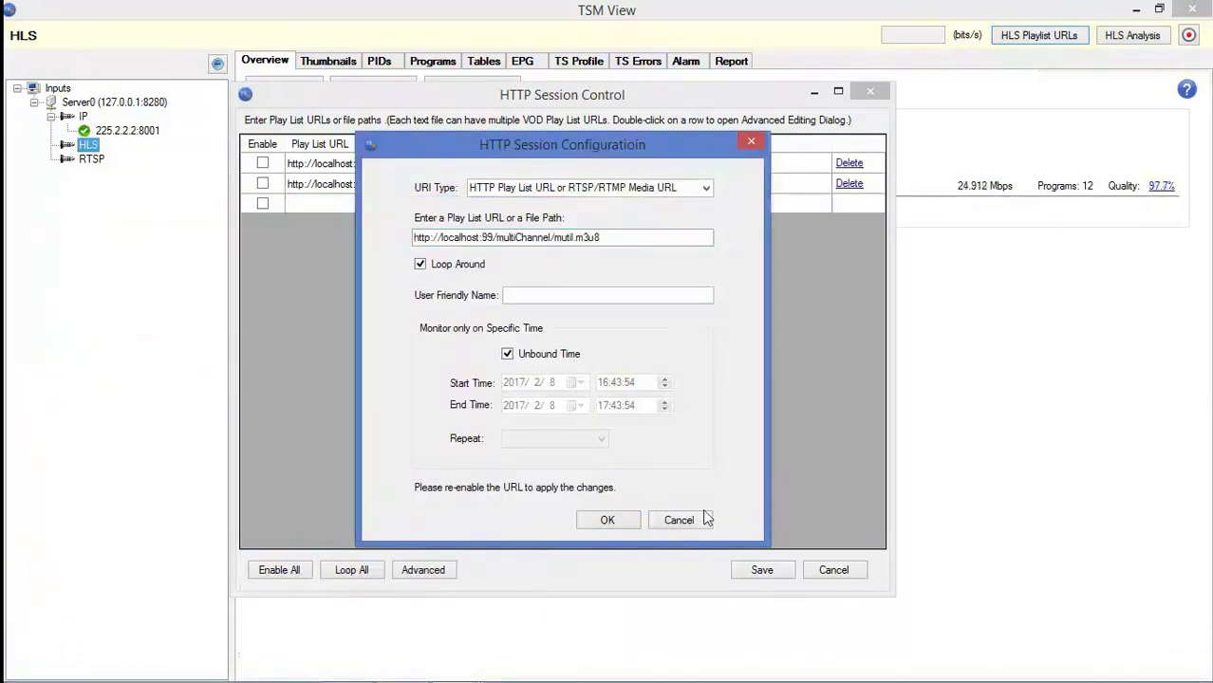
pyautogui.click(615, 525)
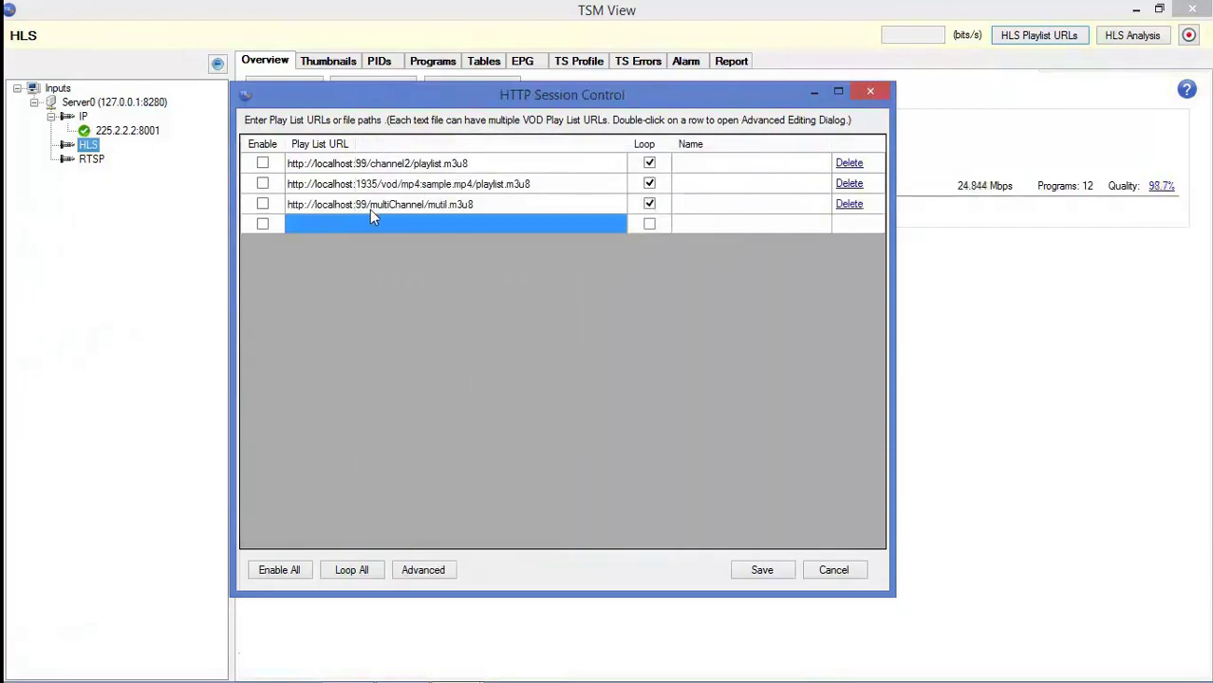
# Step: Enable all the HLS playlist URLs and save the HTTP session list
pyautogui.click(278, 572)
pyautogui.click(760, 405)
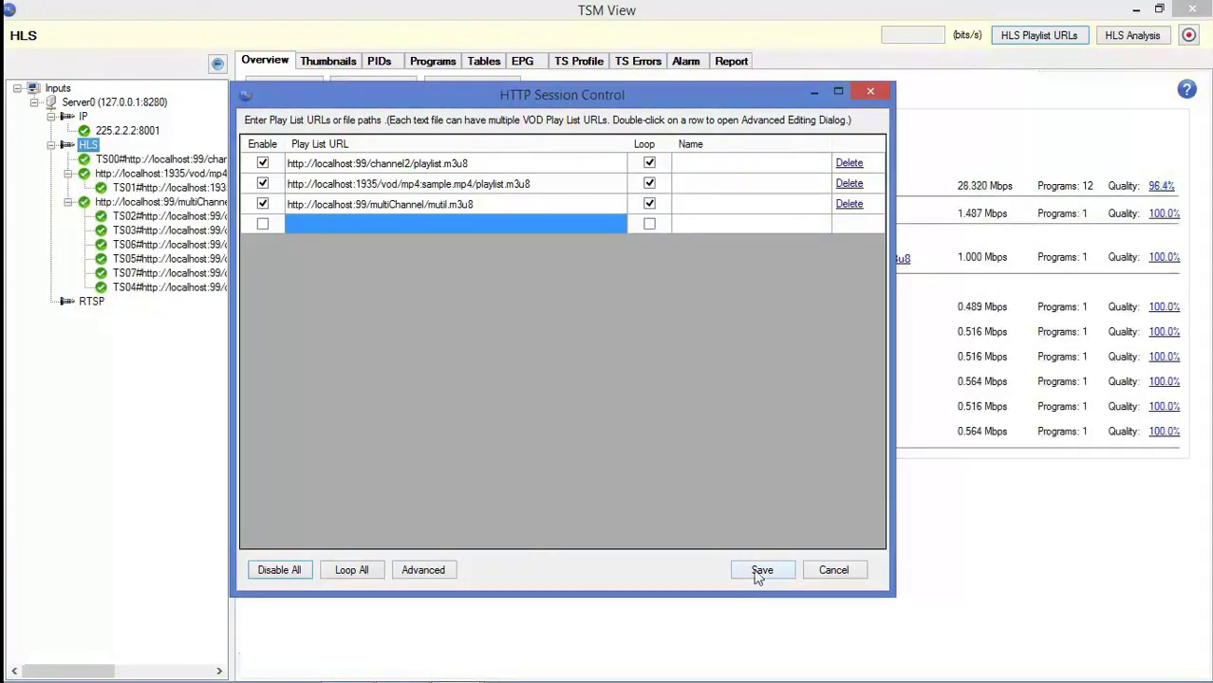
pyautogui.click(761, 573)
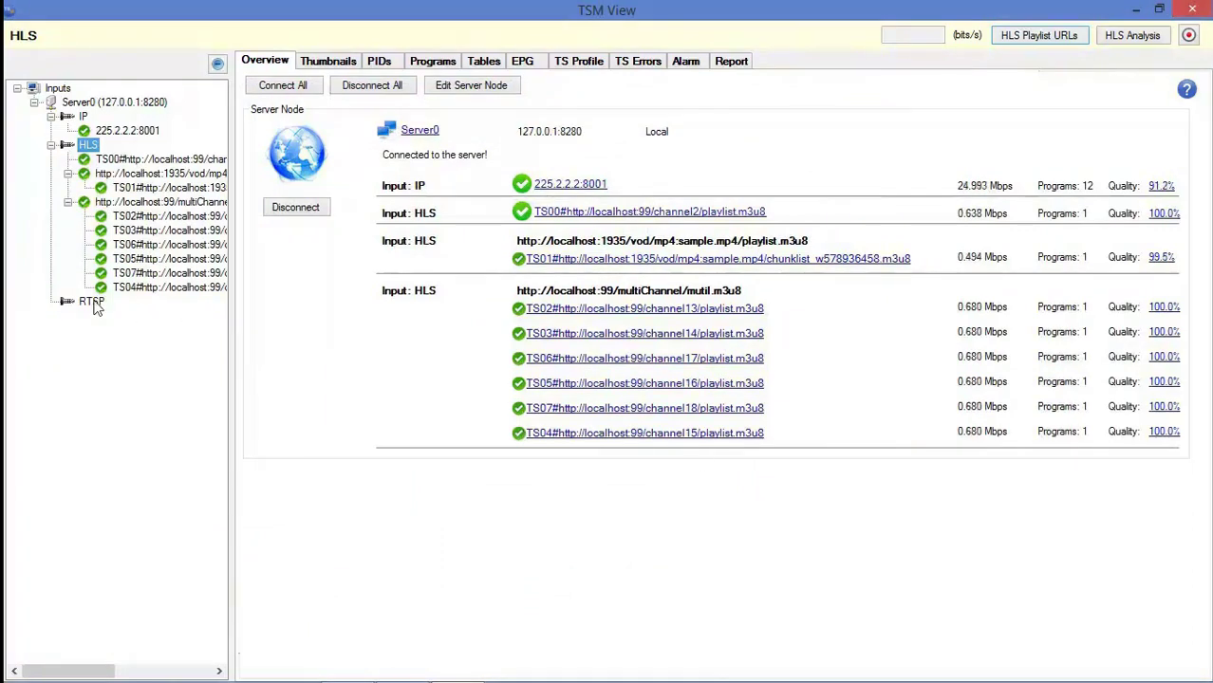
# Step: Add the media URL rtsp://184.72.239.149/vod/mp4:BigBuckBunny_115k.mov from the Stream notes to the RTSP input, with Loop Around enabled
pyautogui.click(92, 302)
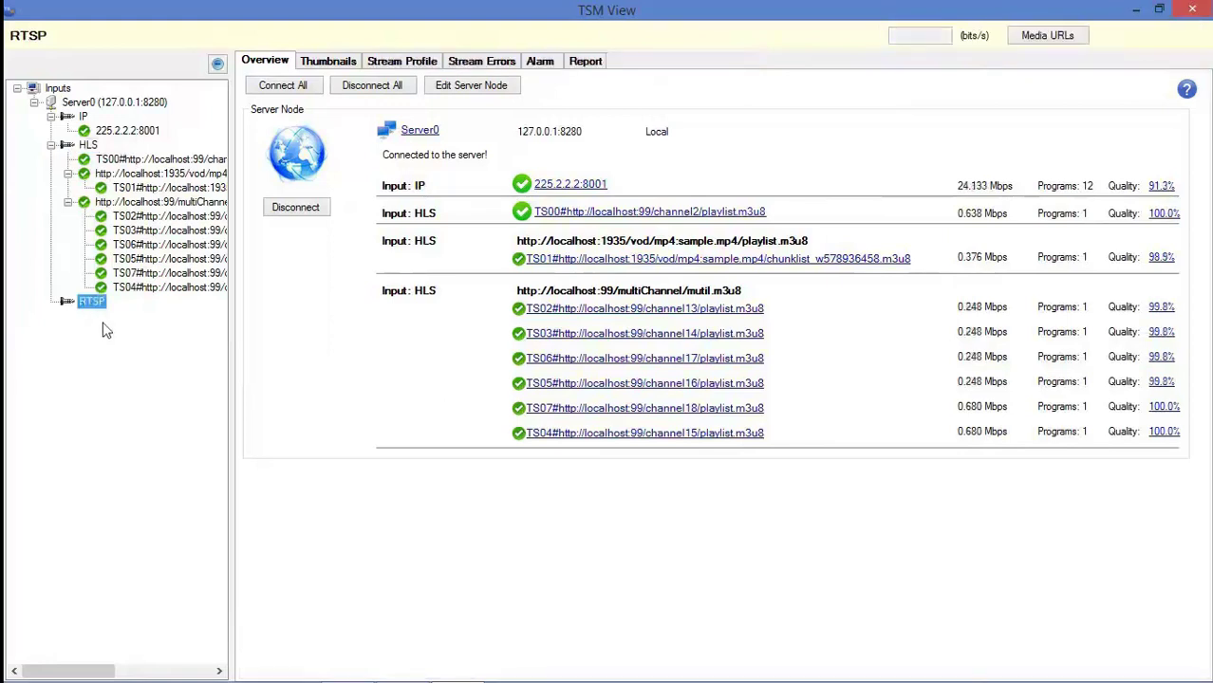
pyautogui.click(1047, 35)
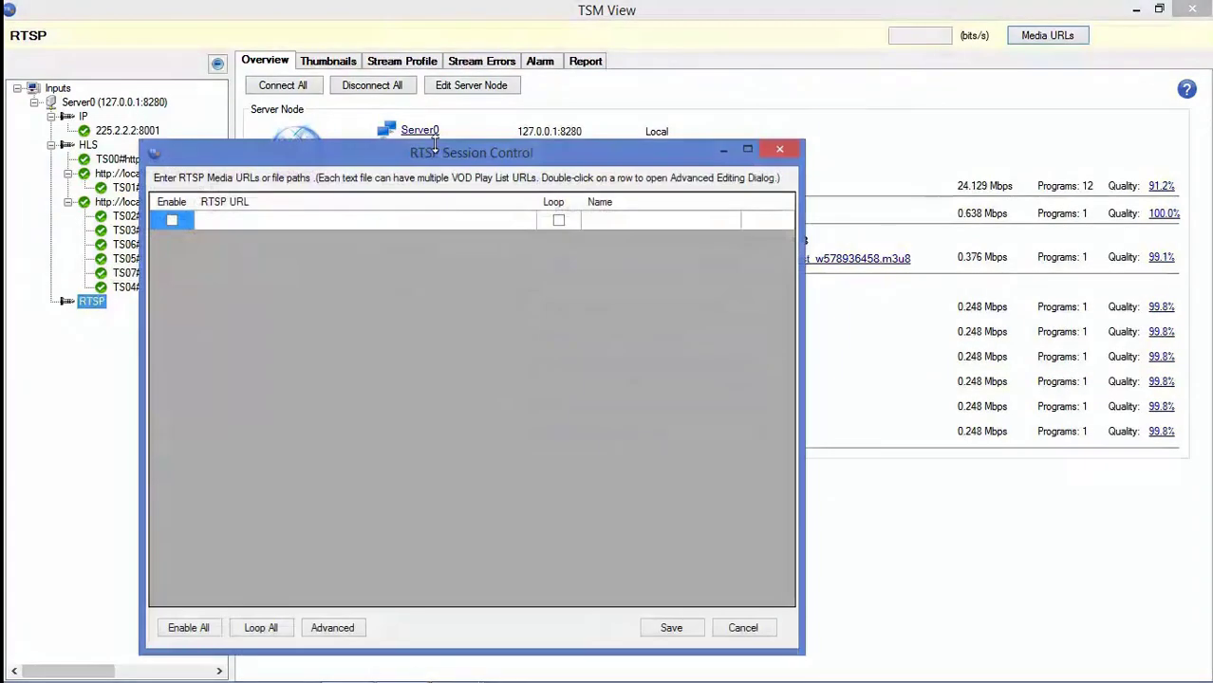
pyautogui.doubleClick(233, 220)
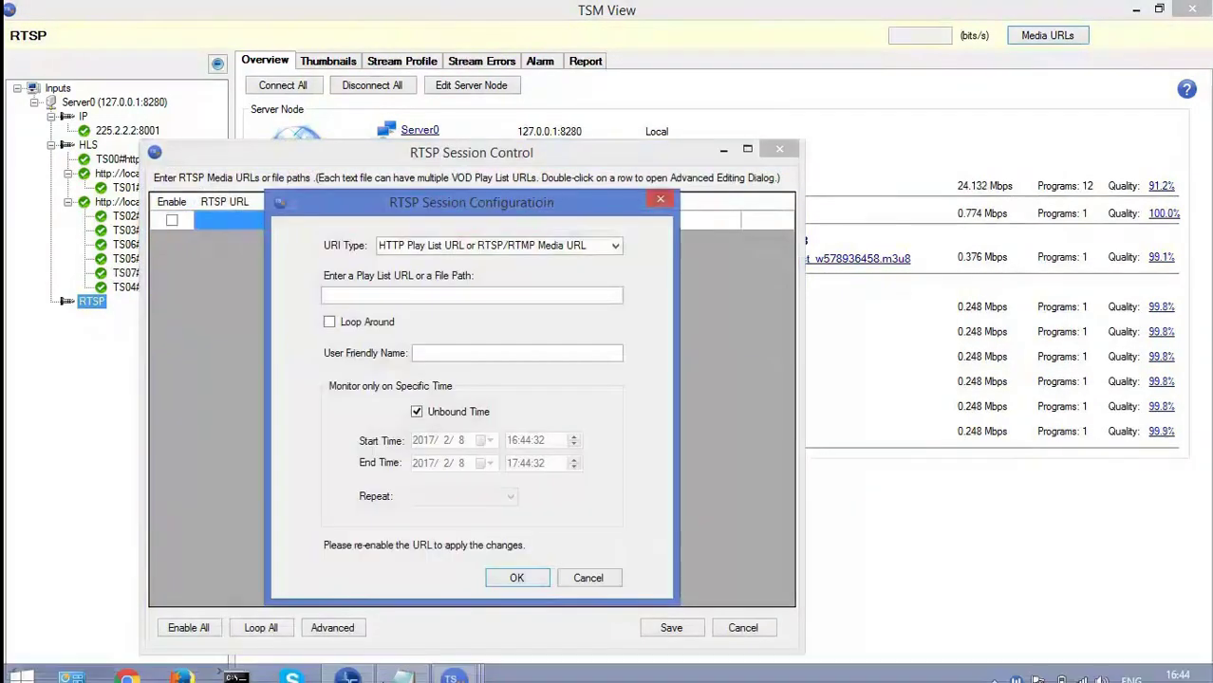
pyautogui.click(343, 664)
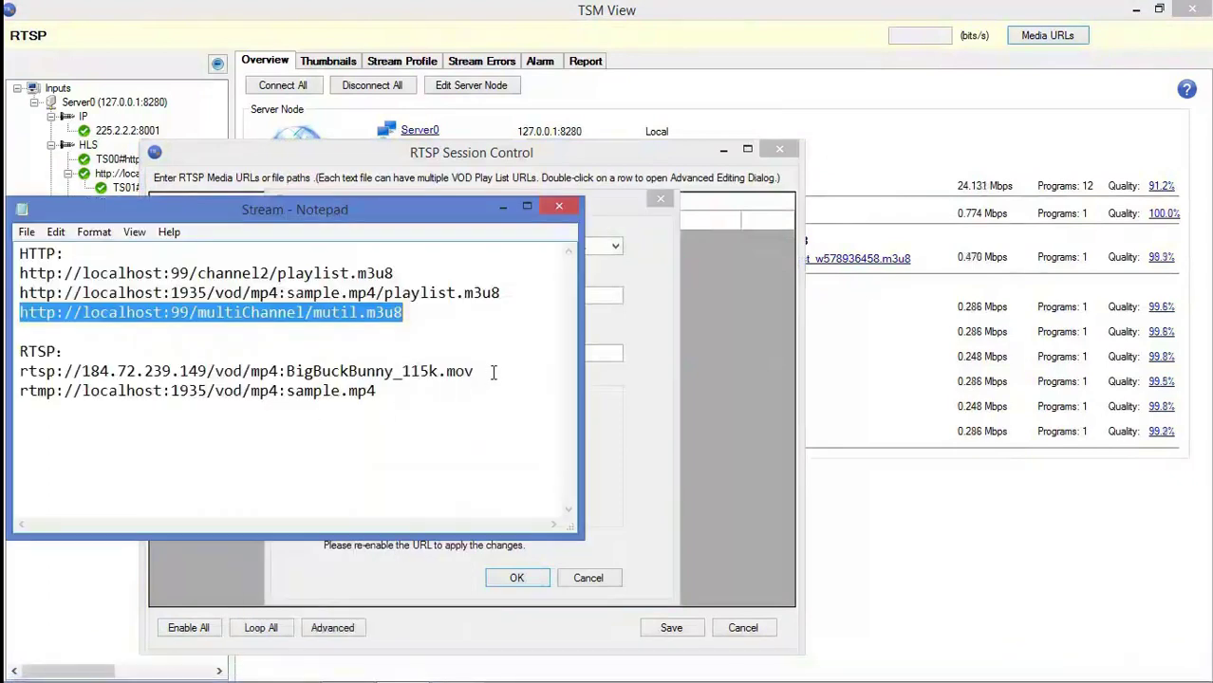
pyautogui.moveTo(488, 371); pyautogui.dragTo(20, 371)
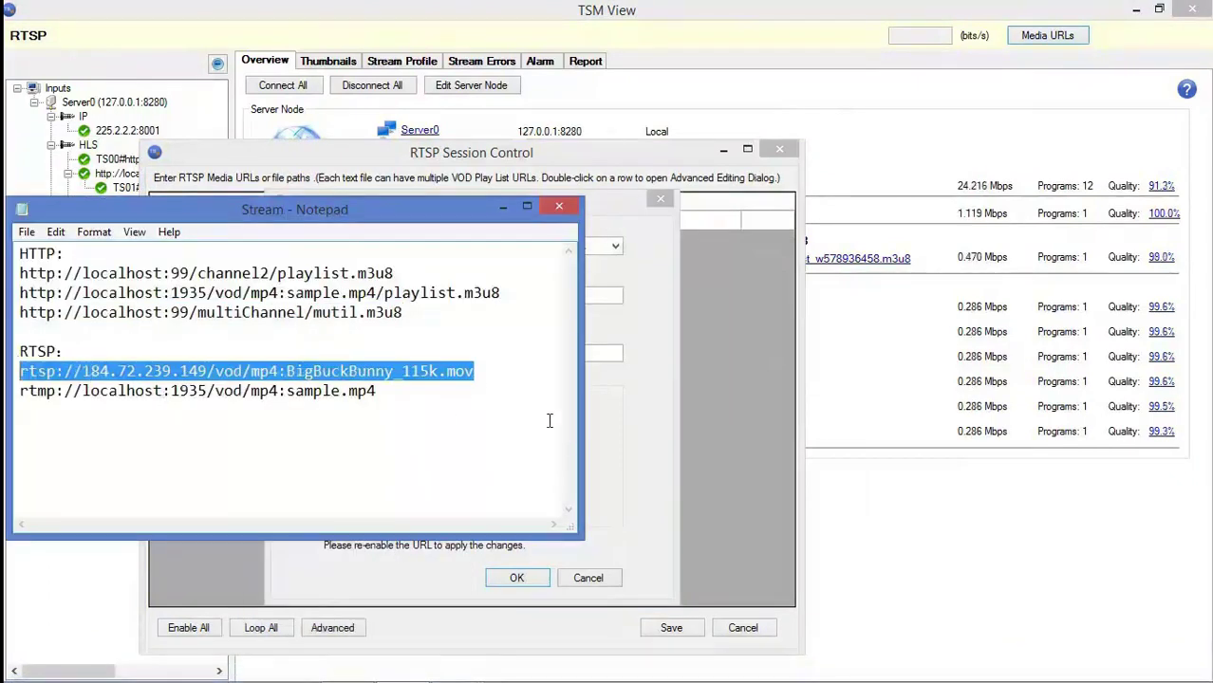
pyautogui.click(615, 418)
pyautogui.hotkey('ctrl', 'v')
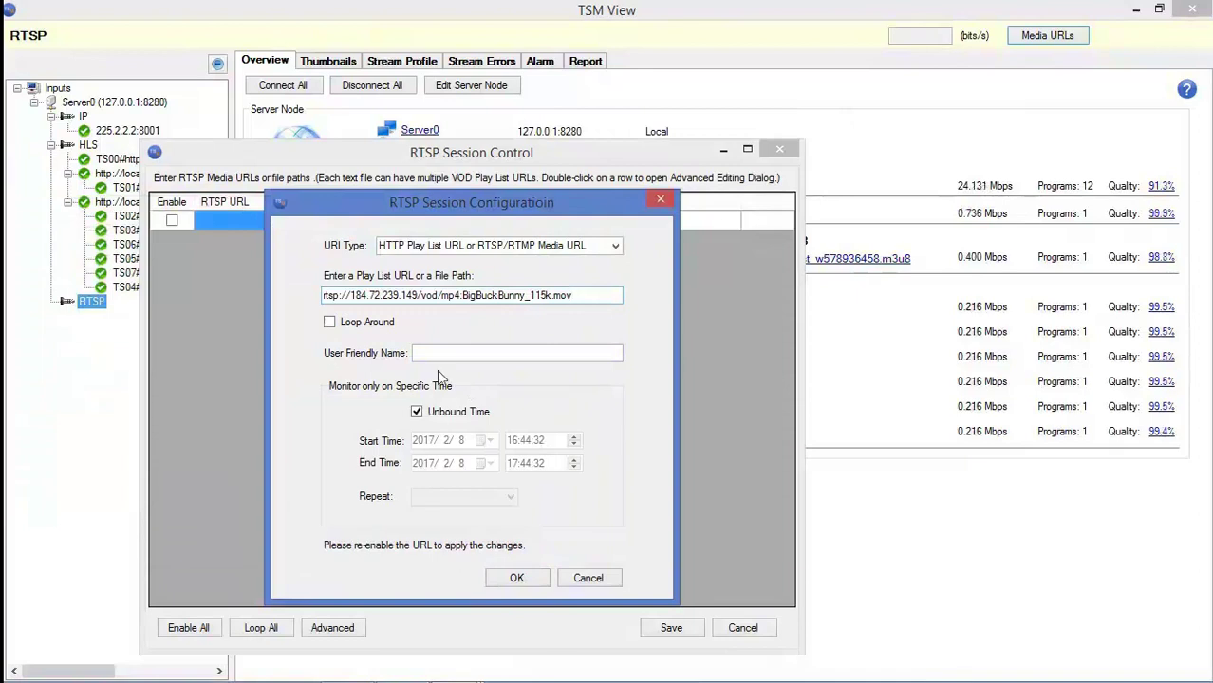
pyautogui.click(329, 323)
pyautogui.click(516, 578)
# Step: Add the media URL rtmp://localhost:1935/vod/mp4:sample.mp4 from the Stream notes to the RTSP input, with Loop Around enabled
pyautogui.doubleClick(405, 245)
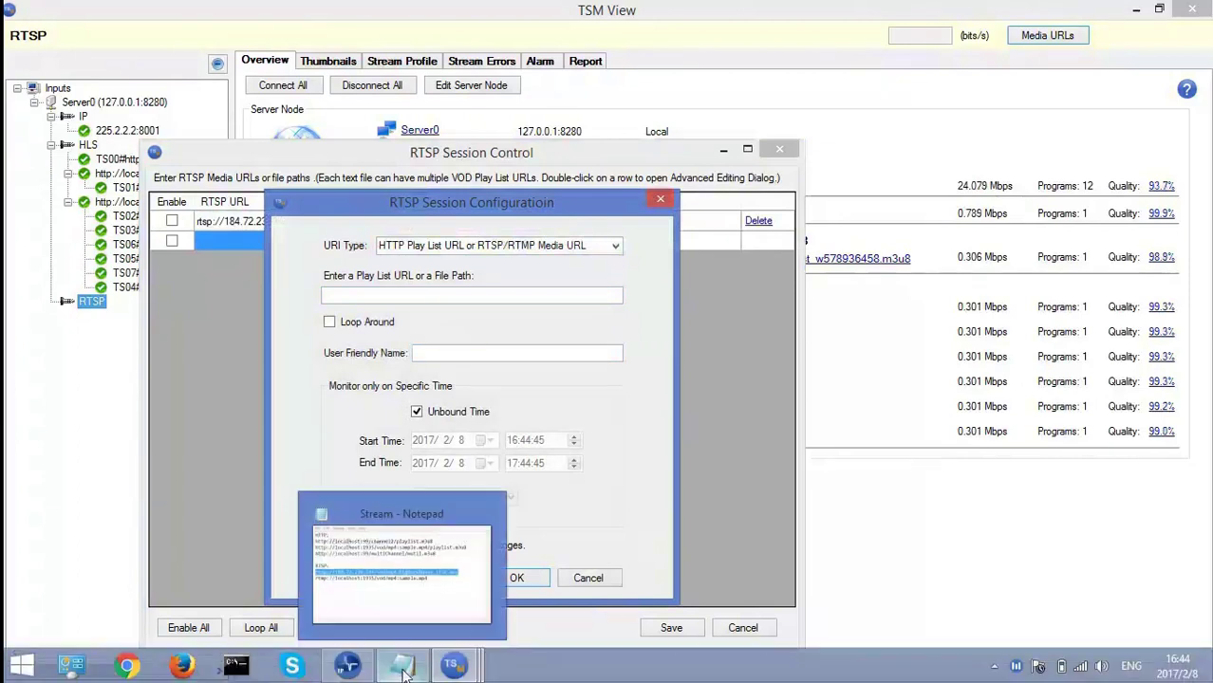
pyautogui.click(403, 579)
pyautogui.moveTo(377, 391); pyautogui.dragTo(5, 394)
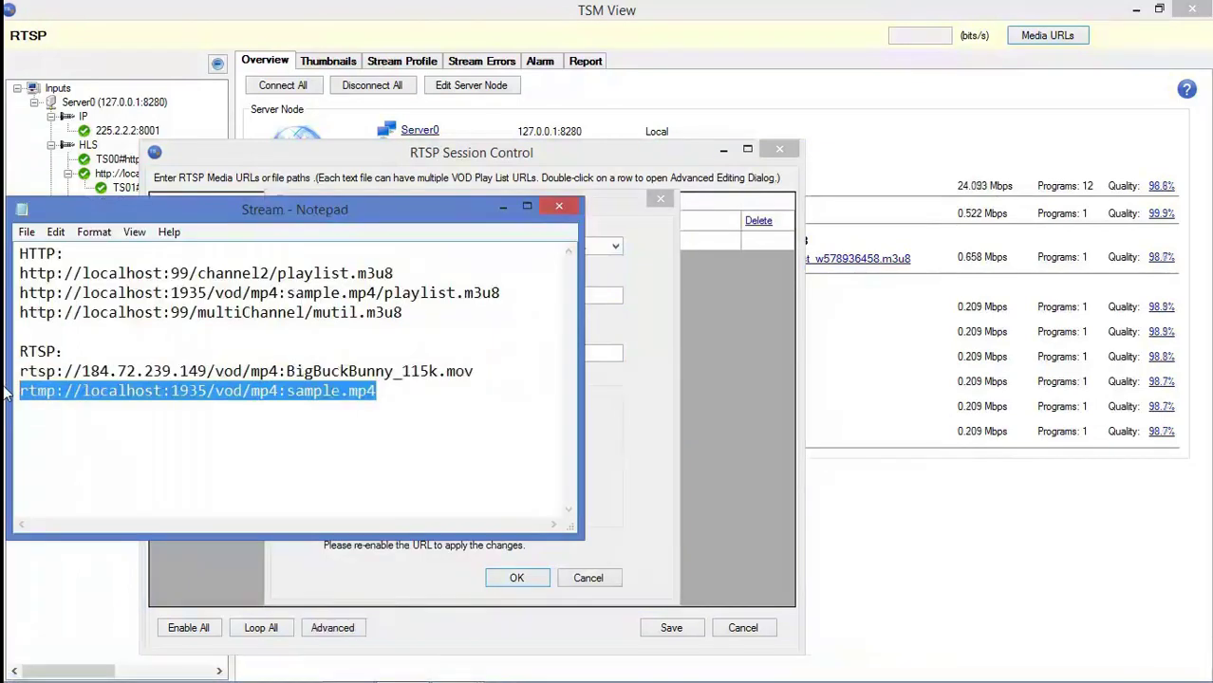
pyautogui.click(636, 356)
pyautogui.click(511, 302)
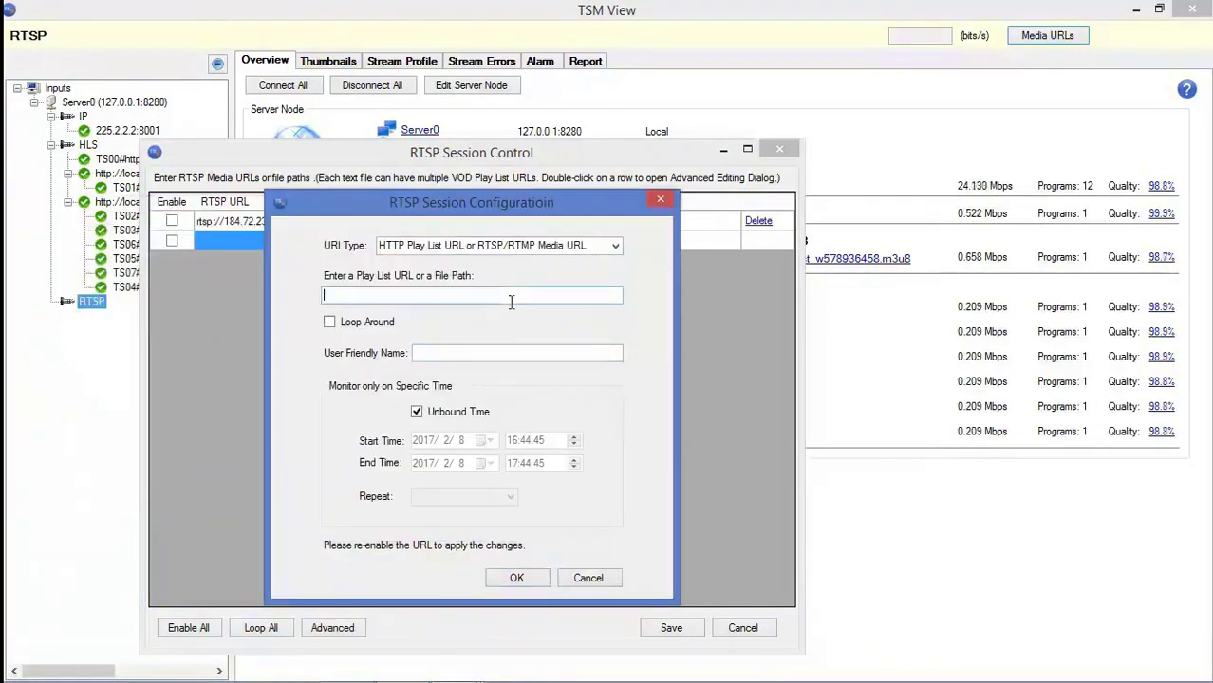
pyautogui.hotkey('ctrl', 'v')
pyautogui.click(330, 323)
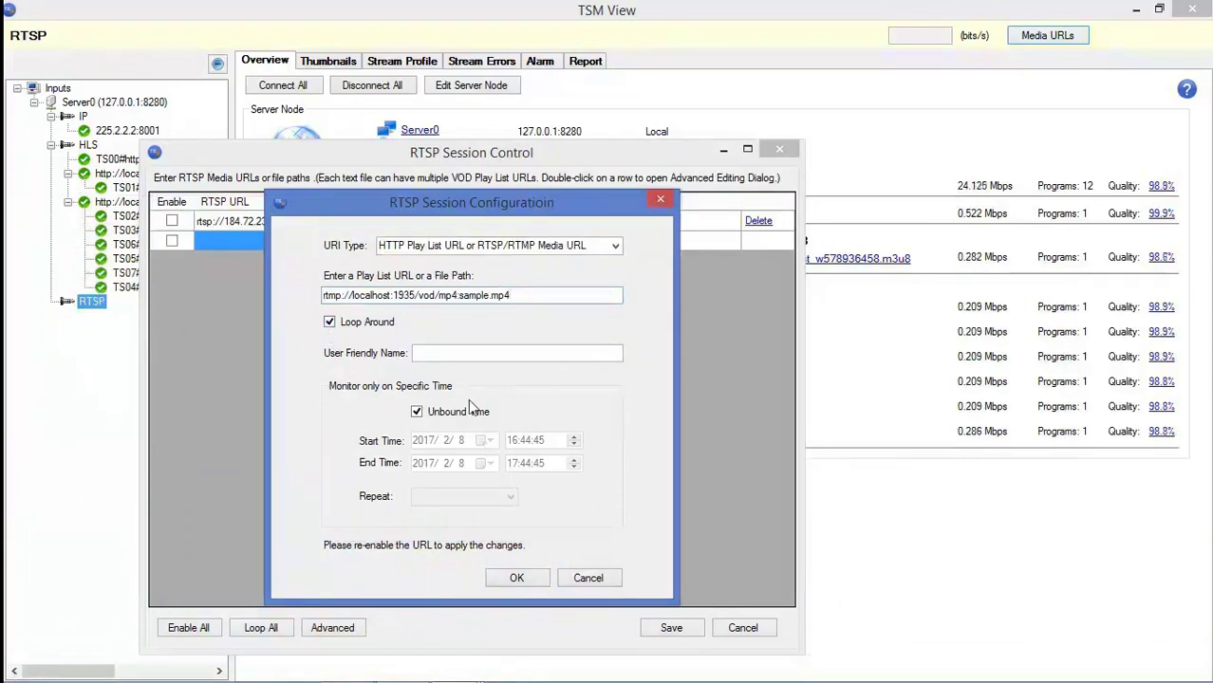
pyautogui.click(513, 578)
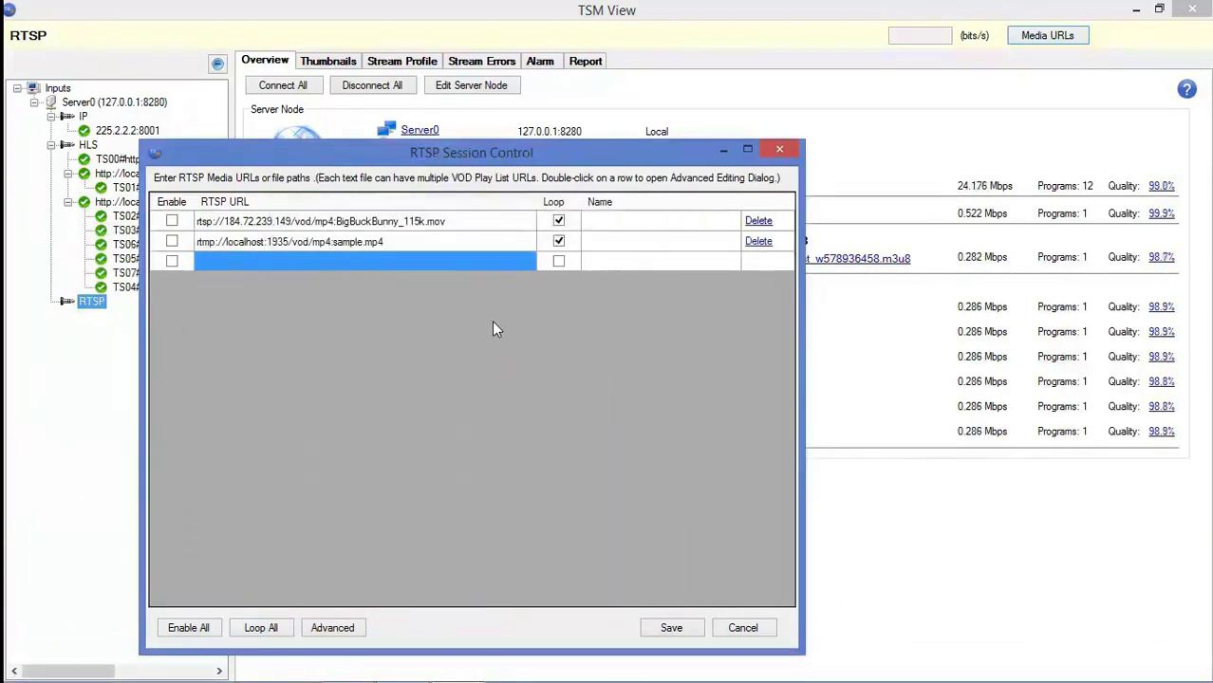
# Step: Enable all the RTSP media URLs and save the RTSP session list
pyautogui.click(196, 632)
pyautogui.click(740, 412)
pyautogui.click(679, 628)
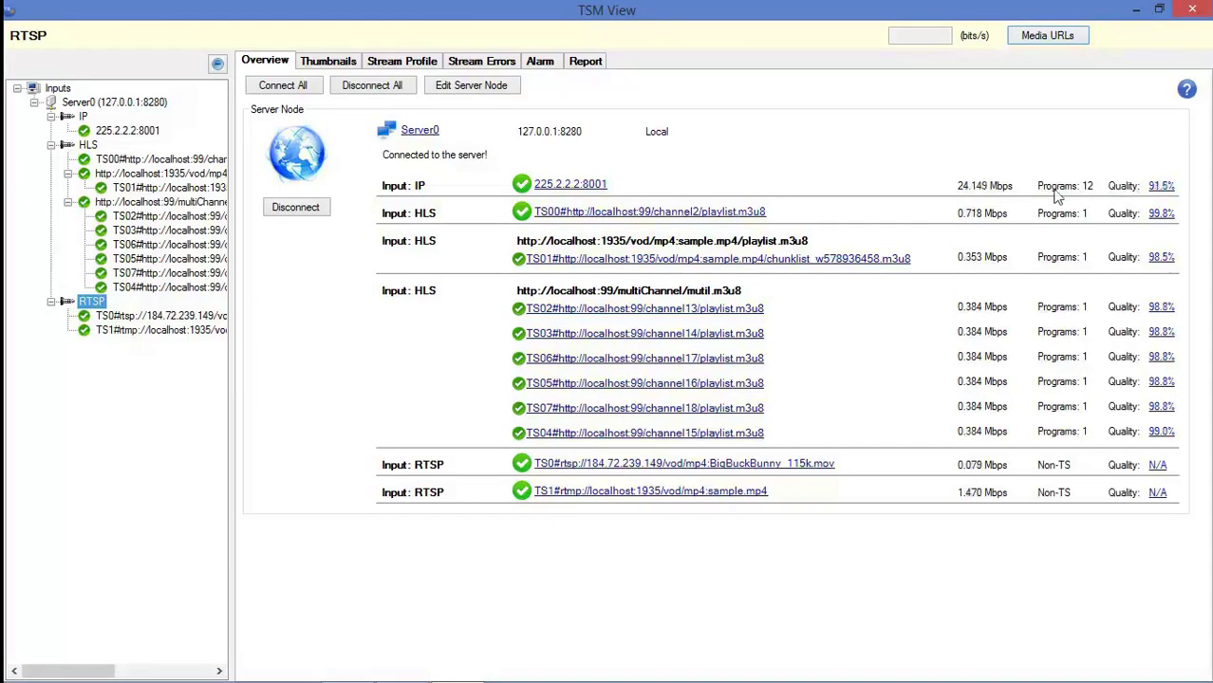
# Step: Open the IP stream 225.2.2.2:8001 from the server overview and examine its thumbnails and recent errors
pyautogui.click(584, 185)
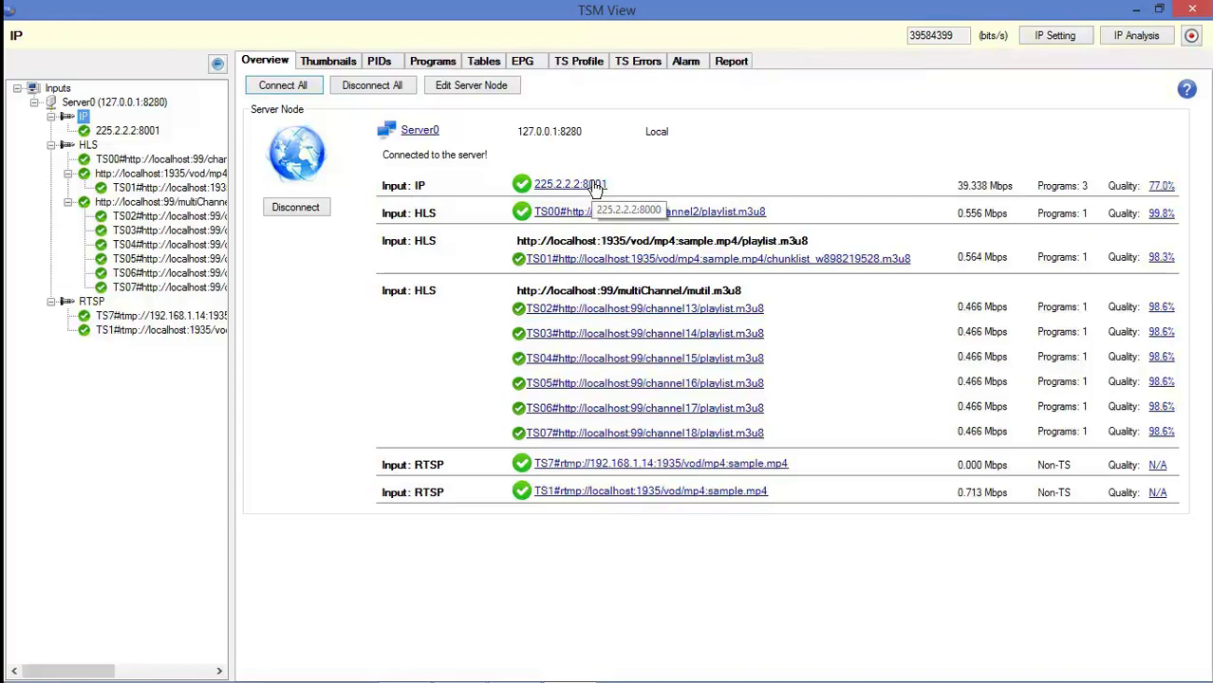
pyautogui.click(595, 185)
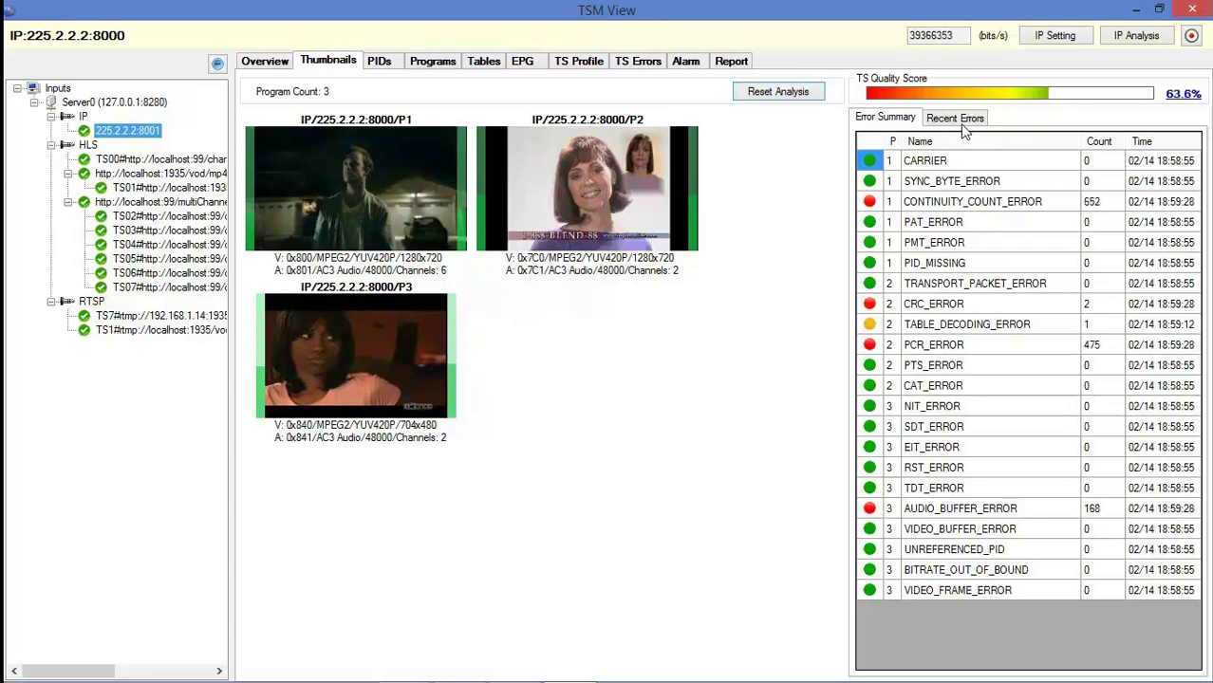
pyautogui.click(961, 121)
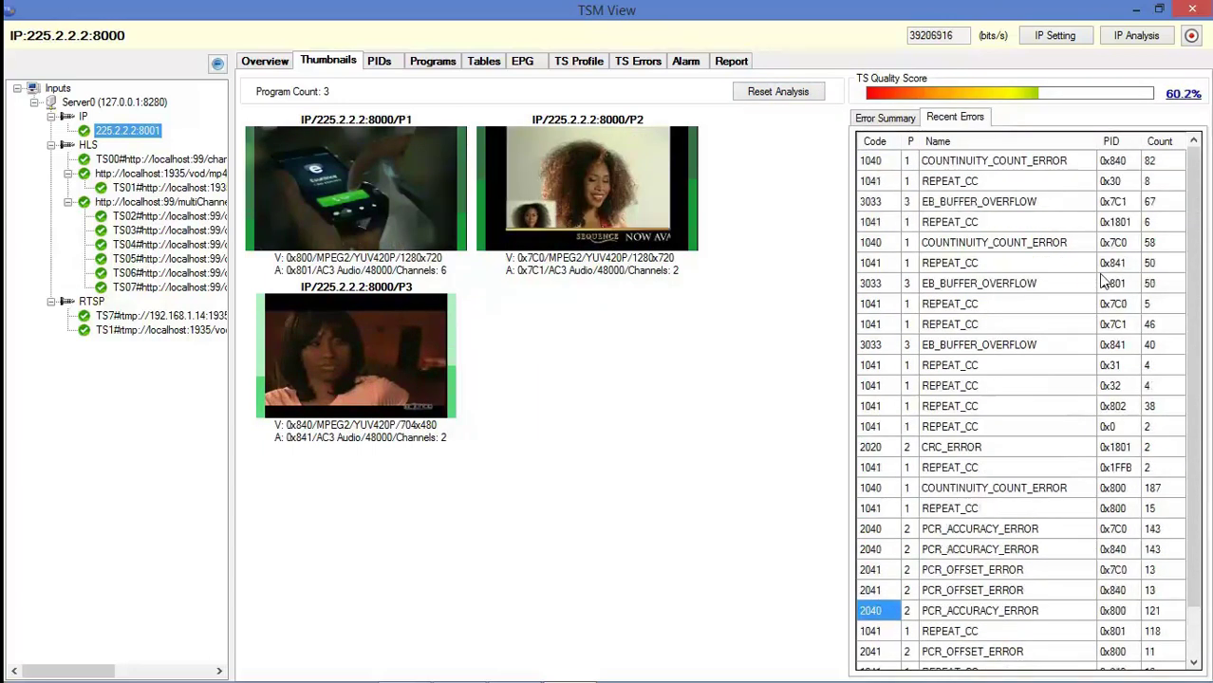
# Step: Examine the IP stream's PID bitrates, and the PCR accuracy and Video 0x208 buffer charts of PROGRAM-8258
pyautogui.click(378, 61)
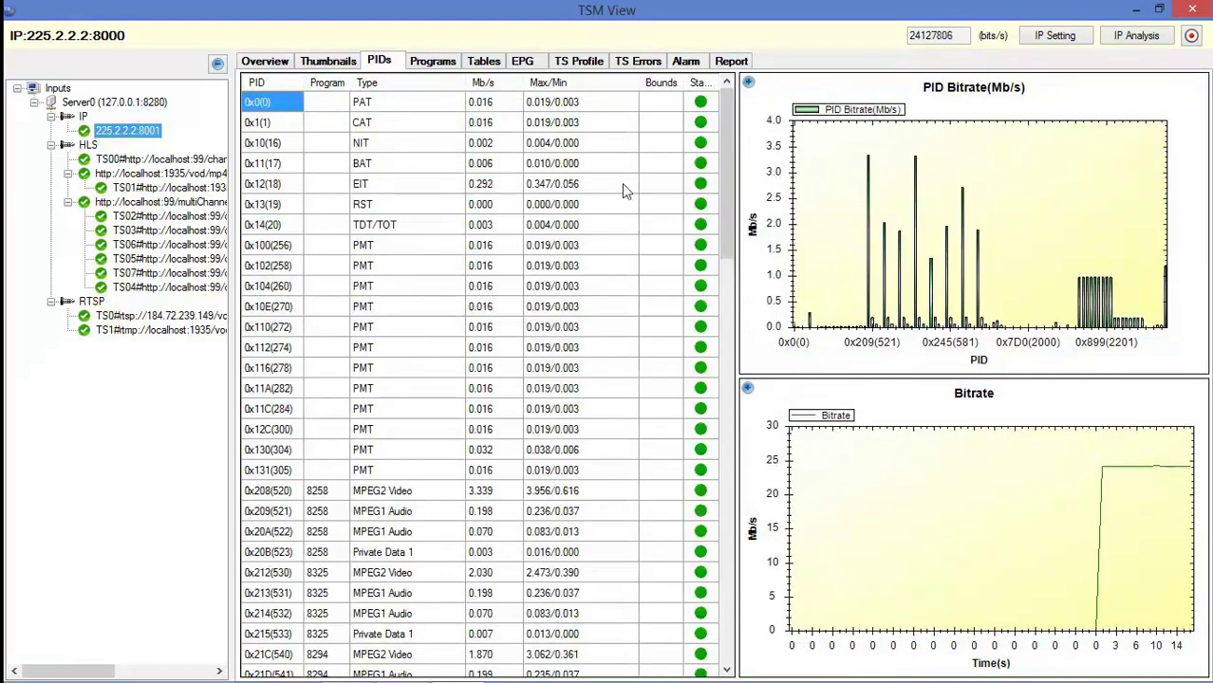
pyautogui.click(434, 63)
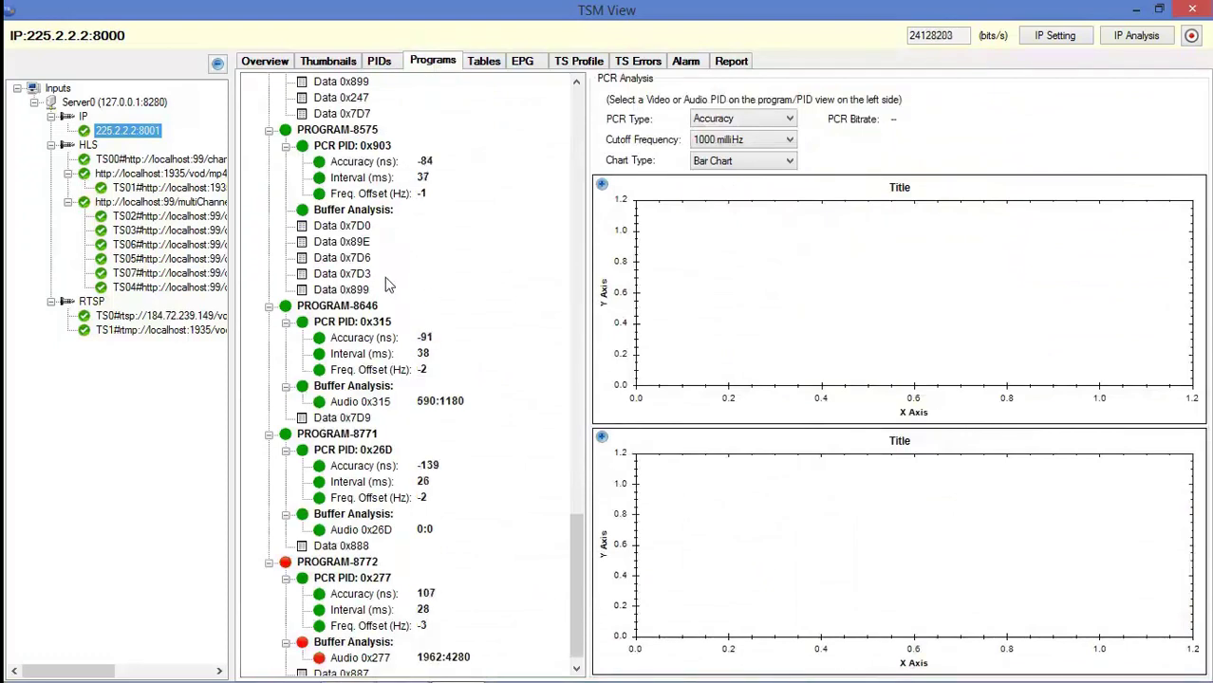
pyautogui.scroll(20, 419, 198)
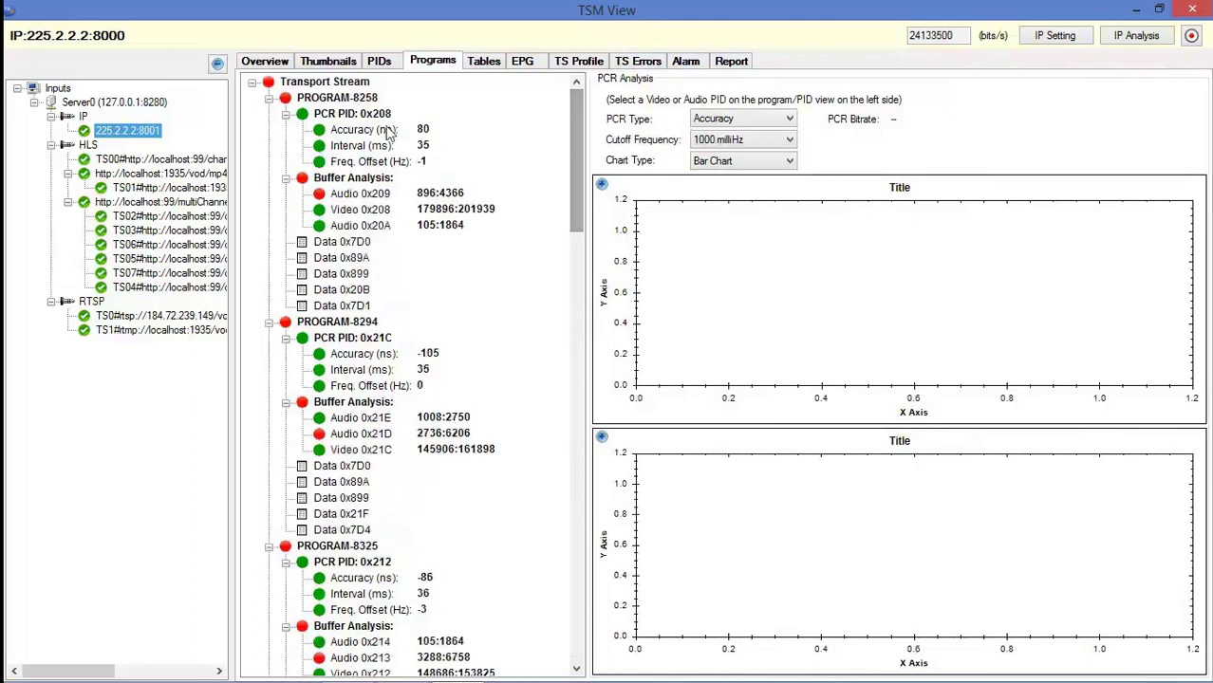
pyautogui.click(359, 132)
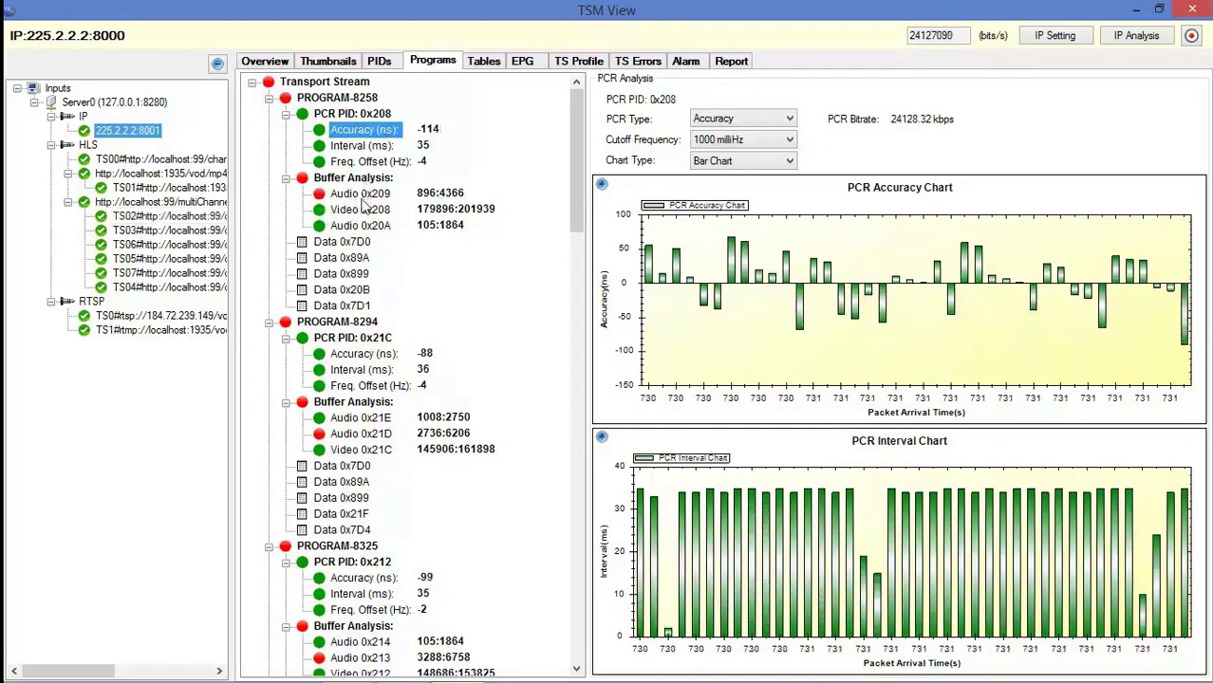
pyautogui.click(368, 209)
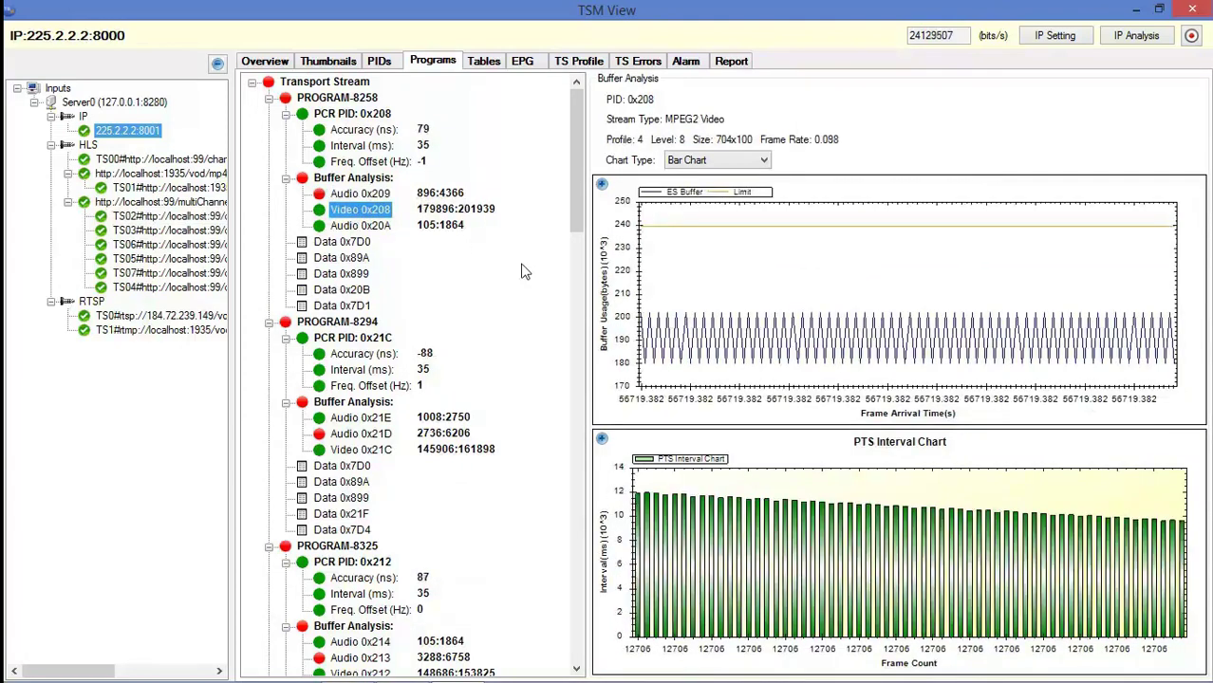
# Step: Inspect the stream's PMT tables for programs 8384, 8442 and 8448, and view its electronic program guide
pyautogui.click(485, 66)
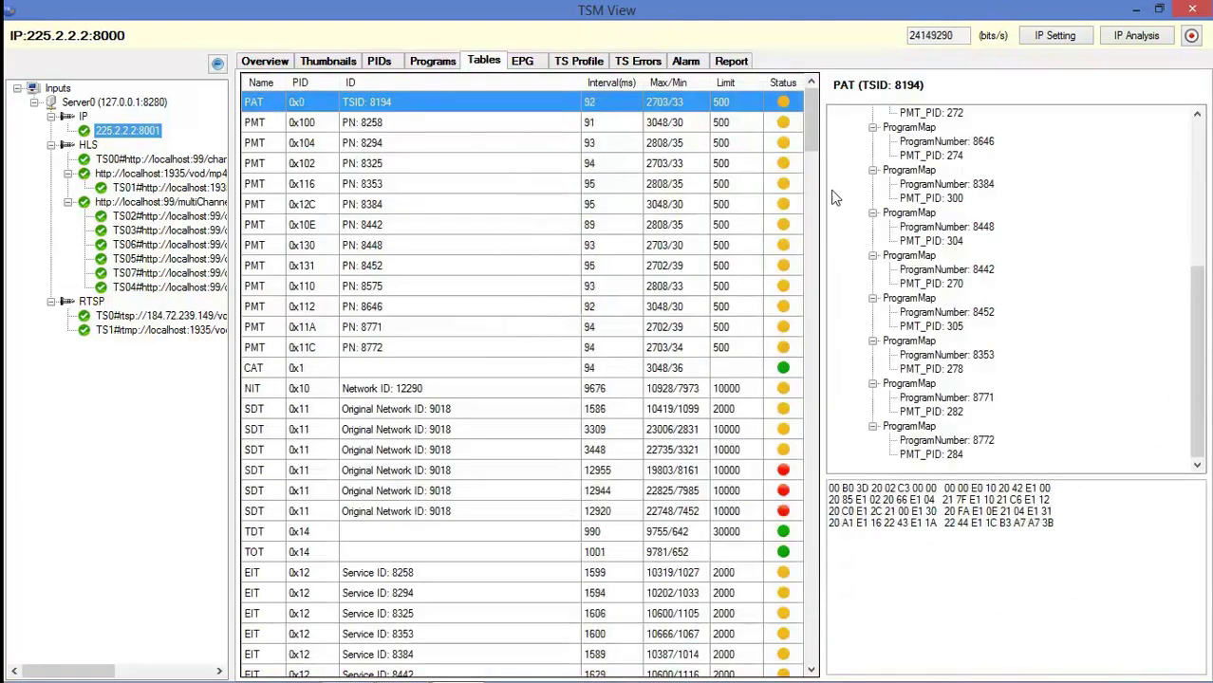
pyautogui.click(469, 201)
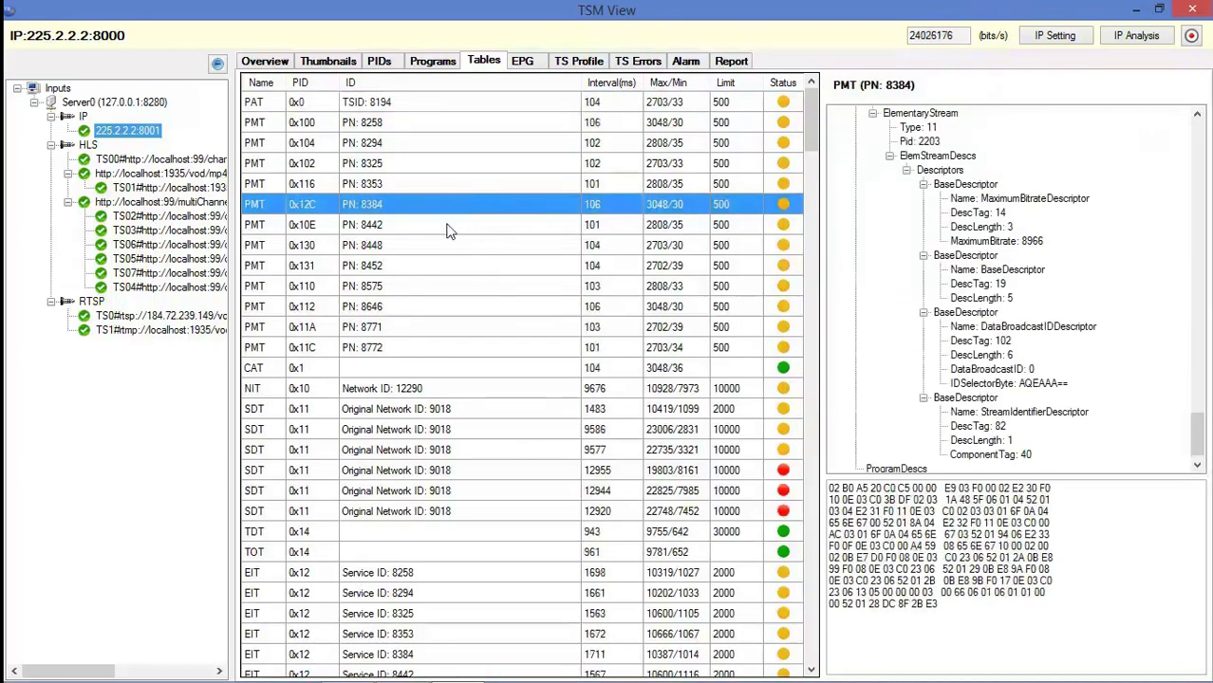
pyautogui.click(450, 227)
pyautogui.click(444, 250)
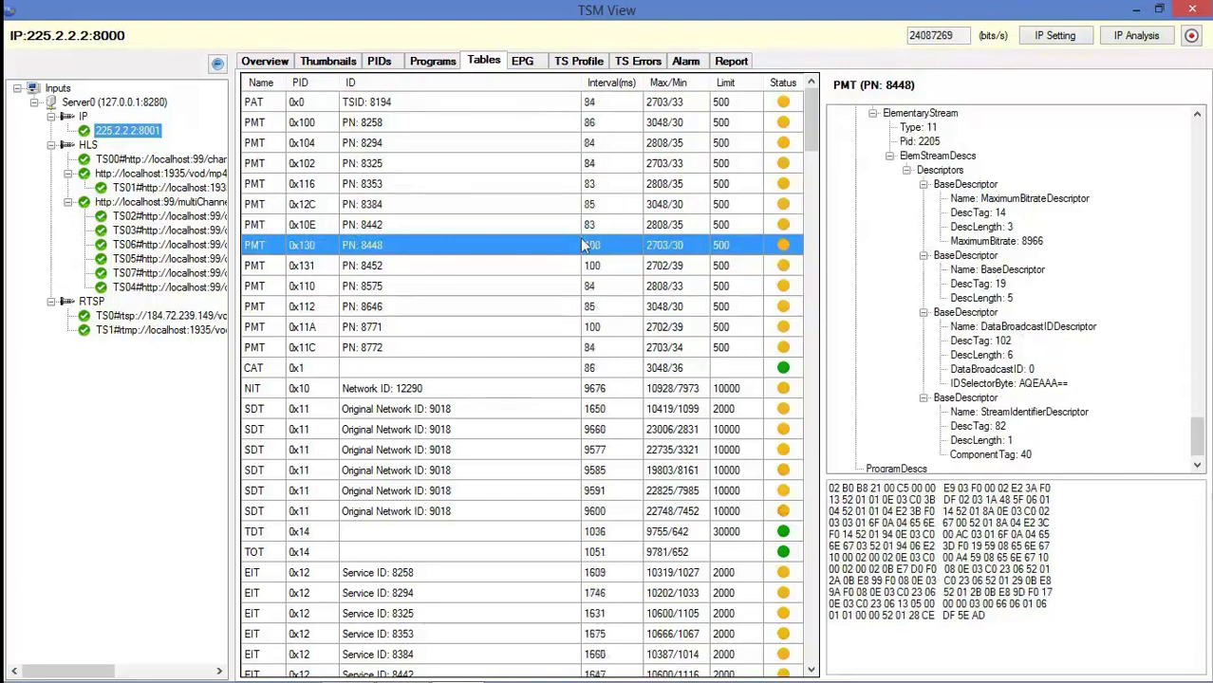
pyautogui.click(522, 62)
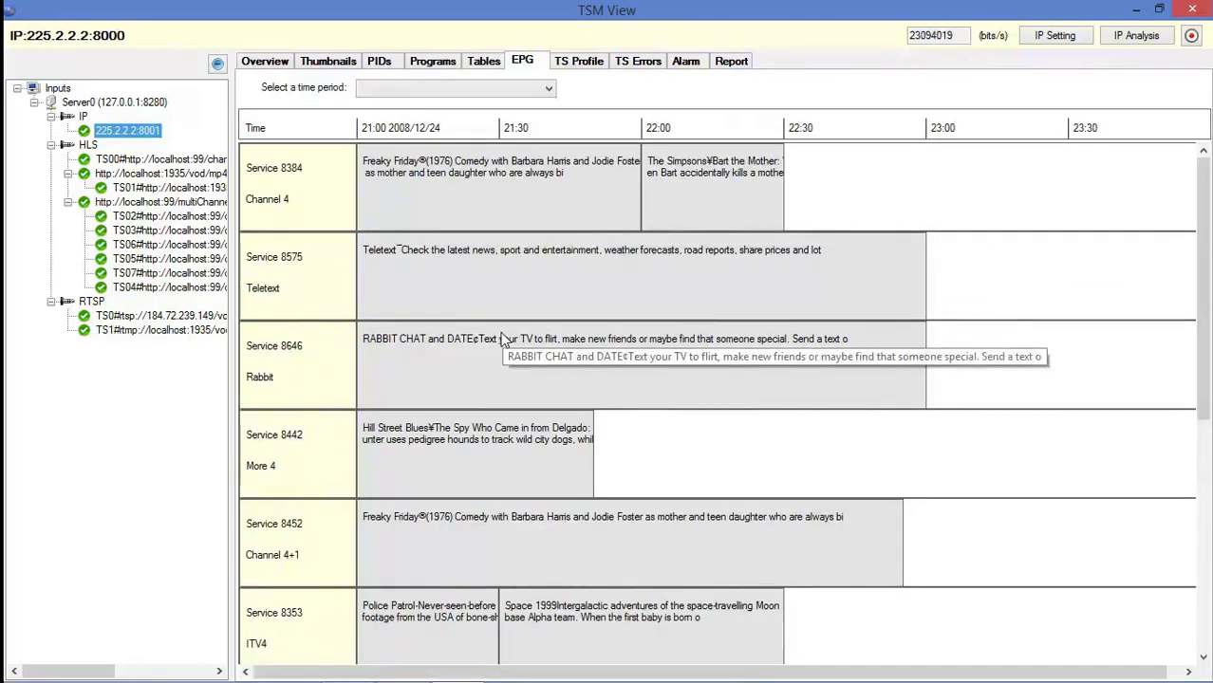
# Step: Review the TS profile's status threshold, PID bitrate range, and black and still frame detection settings
pyautogui.click(579, 64)
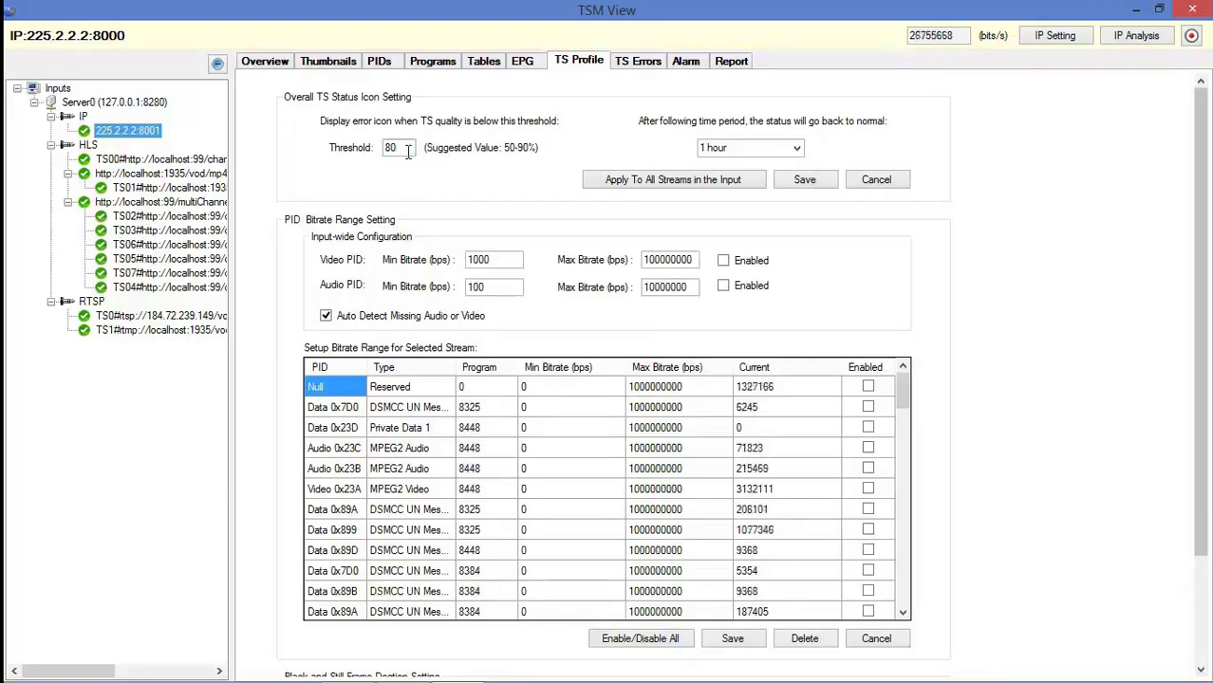
pyautogui.scroll(-1, 661, 265)
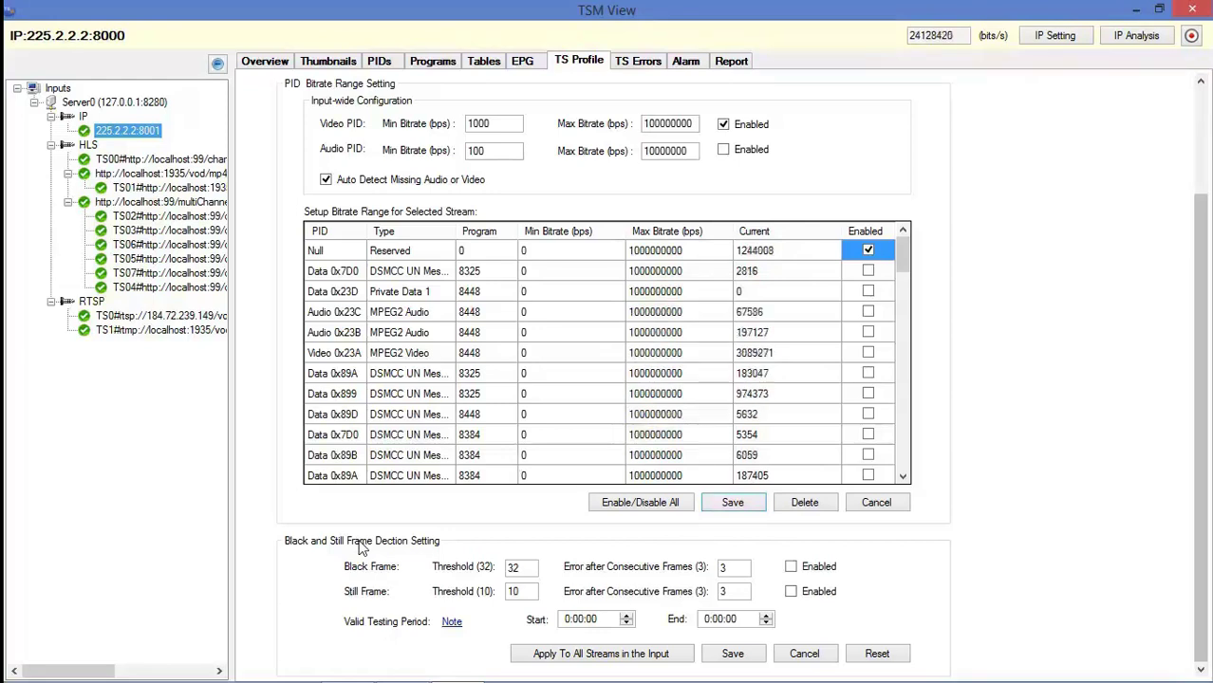
# Step: Enable black frame detection in the IP stream's TS profile and save the setting
pyautogui.click(790, 566)
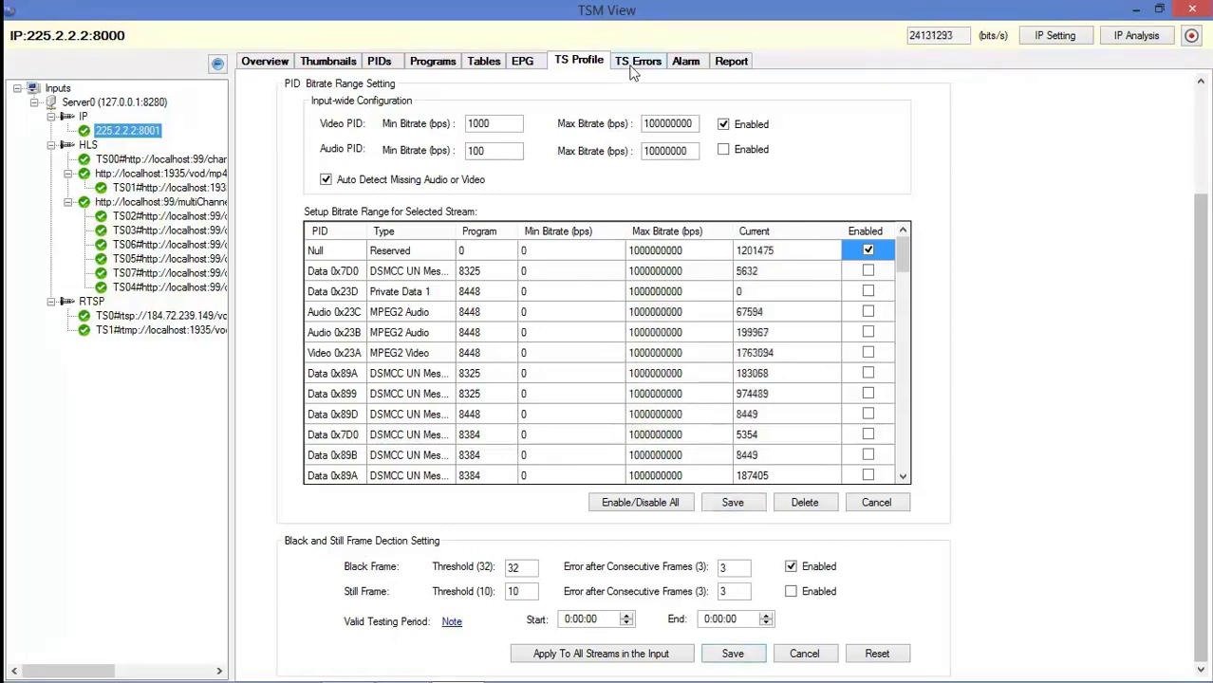
# Step: Review the TS error record filters and the table interval, PCR and buffer error settings
pyautogui.click(641, 61)
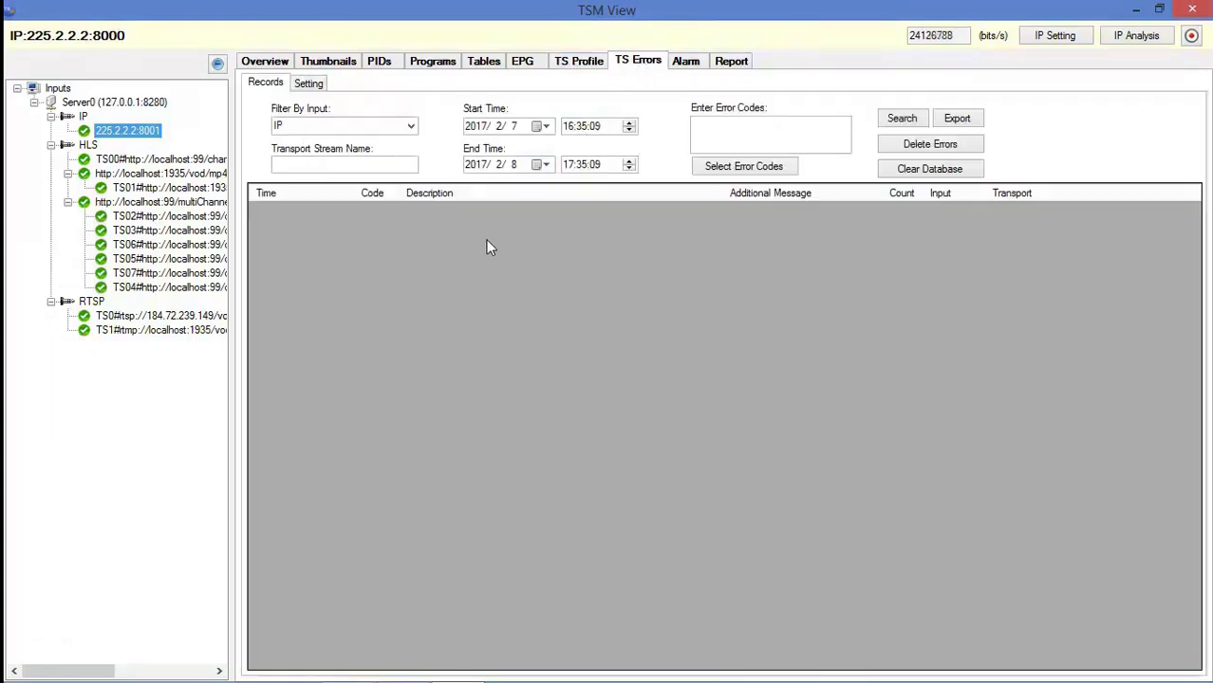
pyautogui.click(412, 129)
pyautogui.click(411, 127)
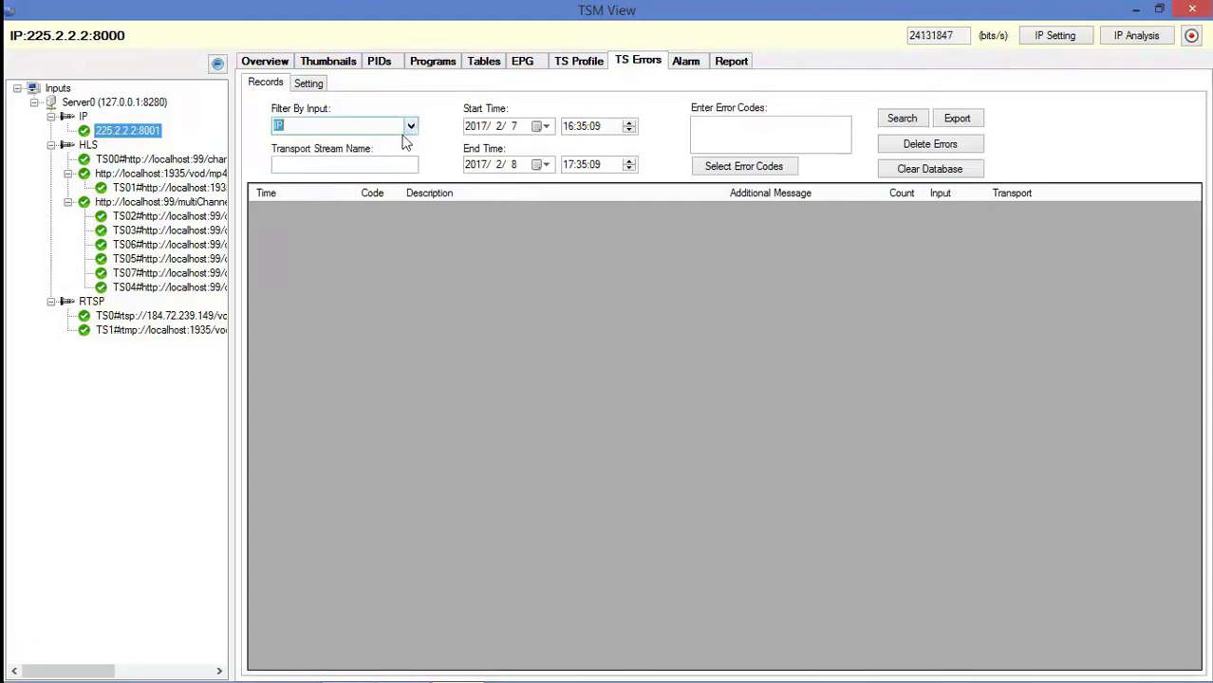
pyautogui.click(309, 83)
pyautogui.click(569, 225)
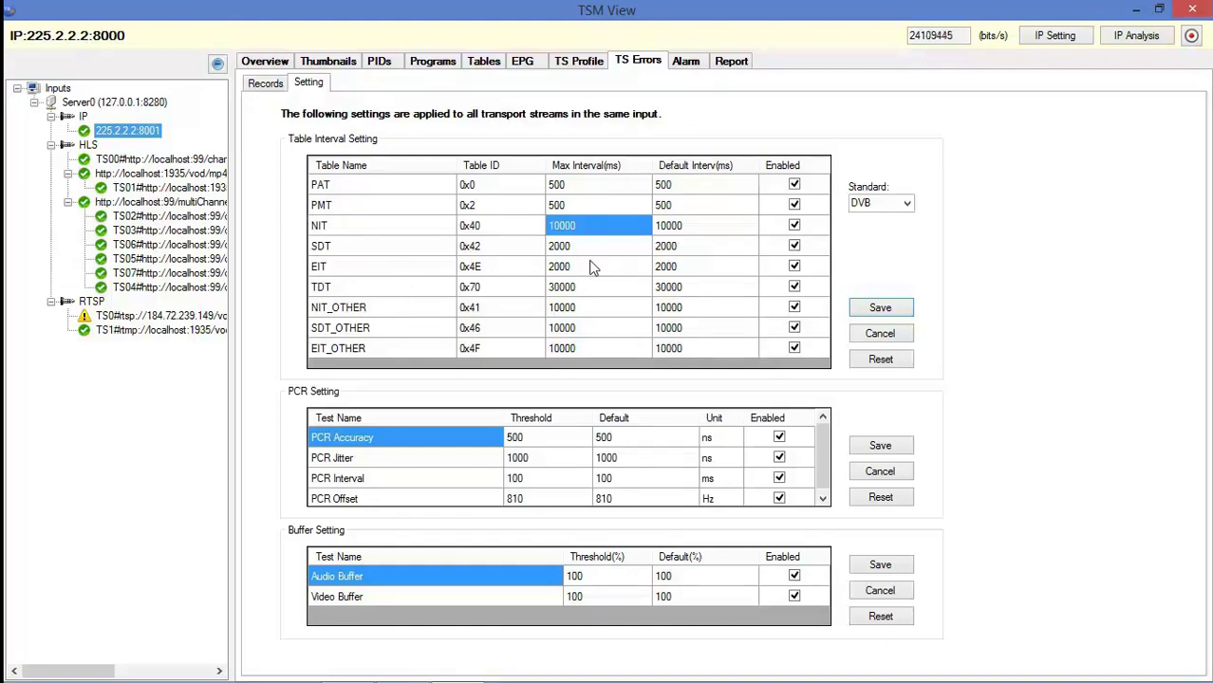
# Step: Review the alarm's SMTP mail server configuration, accept it, and check where alarm e-mail recipients are entered
pyautogui.click(687, 62)
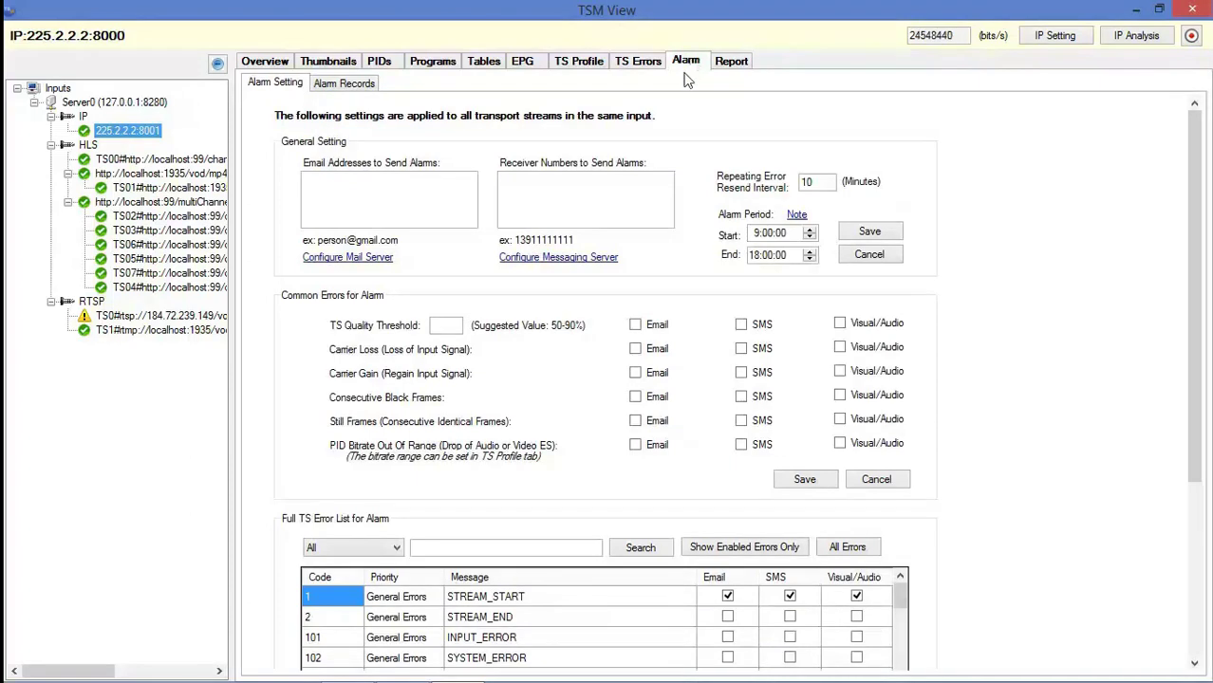
pyautogui.click(358, 258)
pyautogui.moveTo(550, 213); pyautogui.dragTo(547, 196)
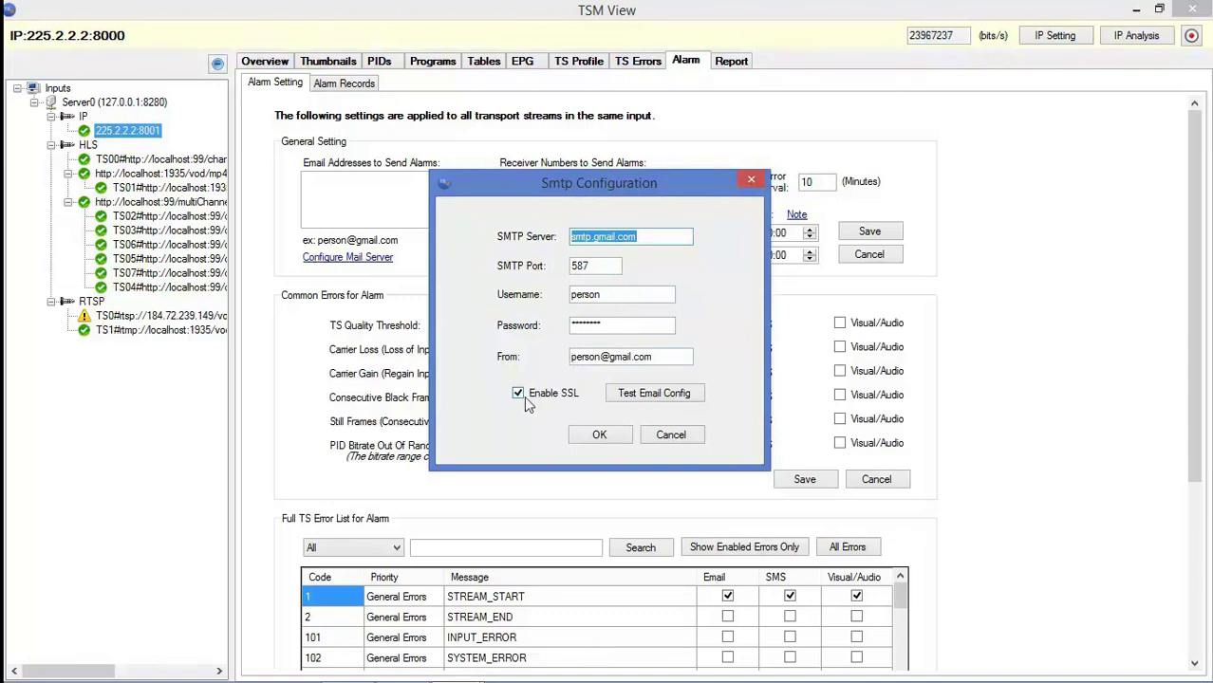
pyautogui.click(600, 436)
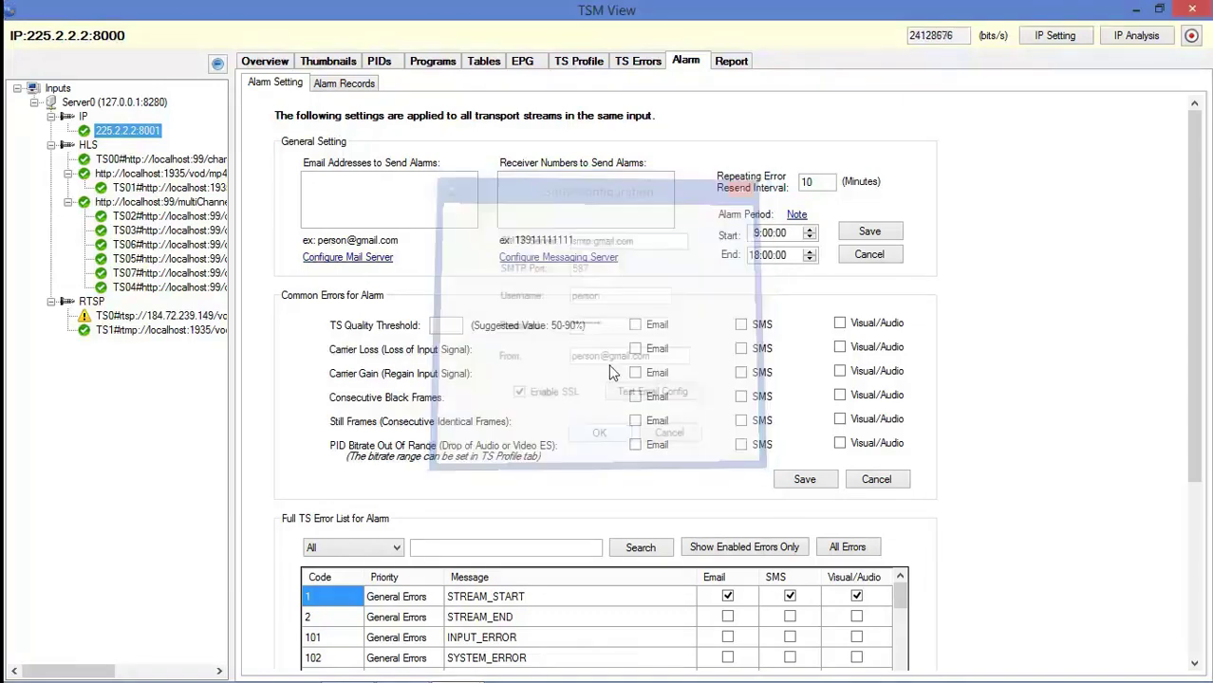
pyautogui.click(370, 191)
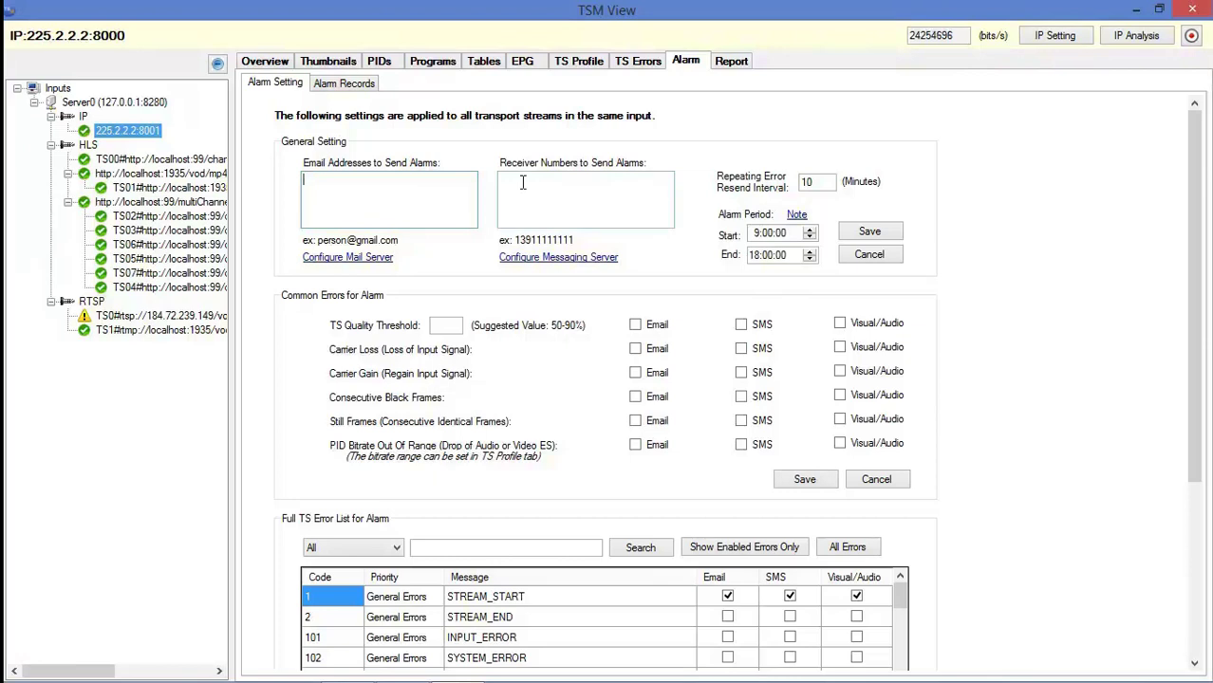
# Step: Review the messaging service configuration, receiver numbers, repeating error resend interval and alarm period in the general alarm settings
pyautogui.click(558, 260)
pyautogui.moveTo(580, 200); pyautogui.dragTo(570, 162)
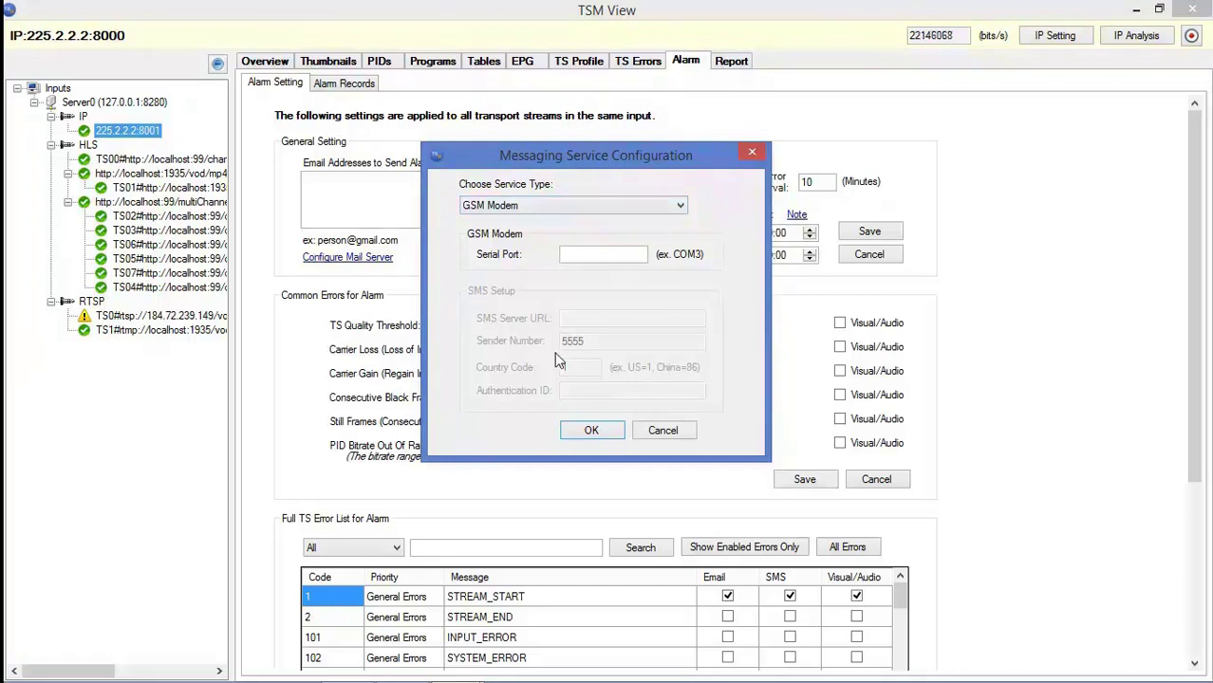
pyautogui.click(591, 429)
pyautogui.click(544, 192)
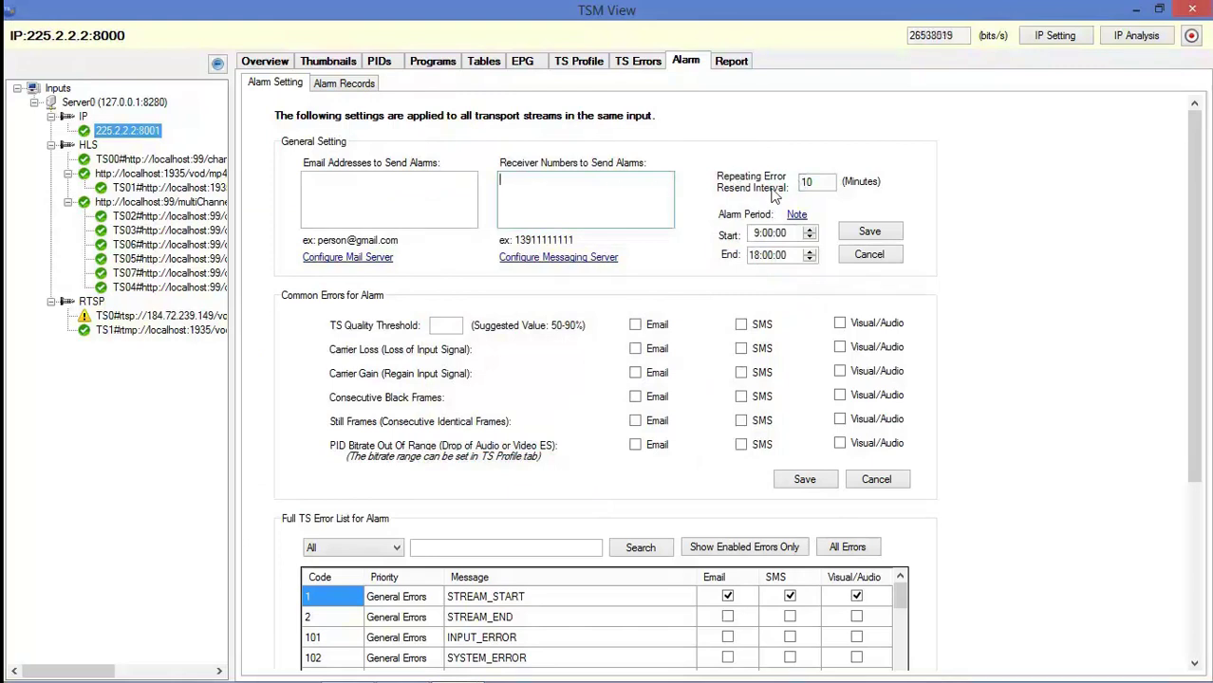
pyautogui.click(822, 182)
pyautogui.click(756, 234)
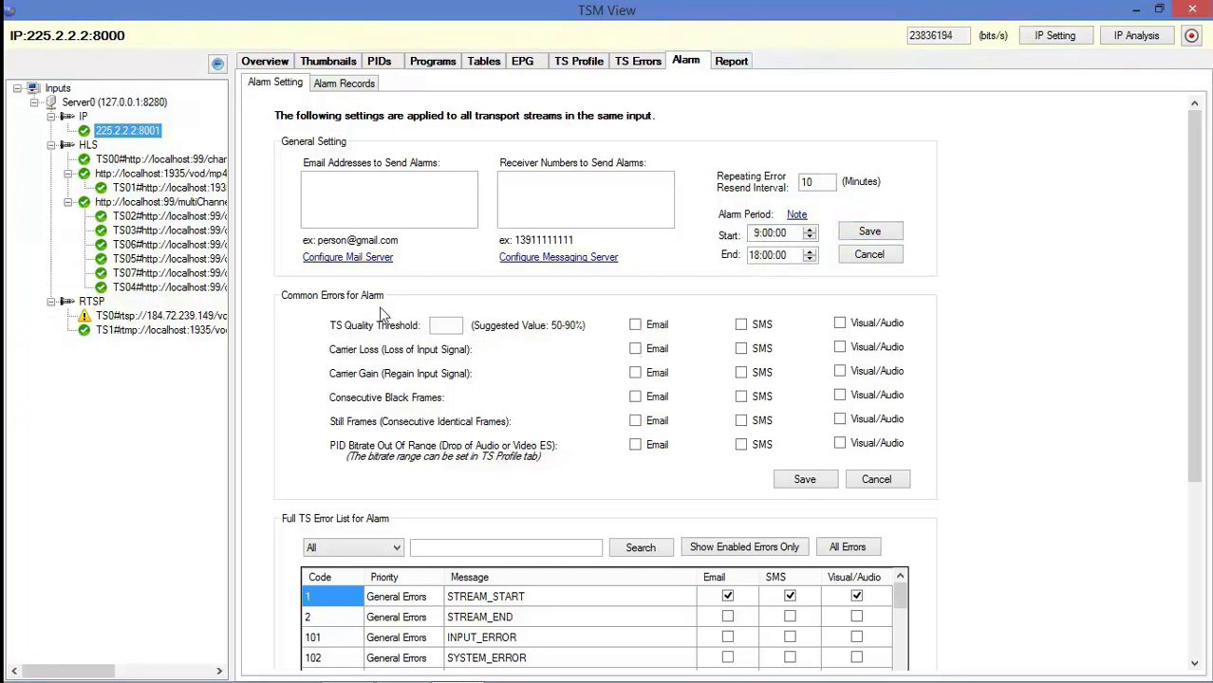
# Step: Set the priority filter of the full TS error list for alarms to Priority One
pyautogui.scroll(-3, 384, 318)
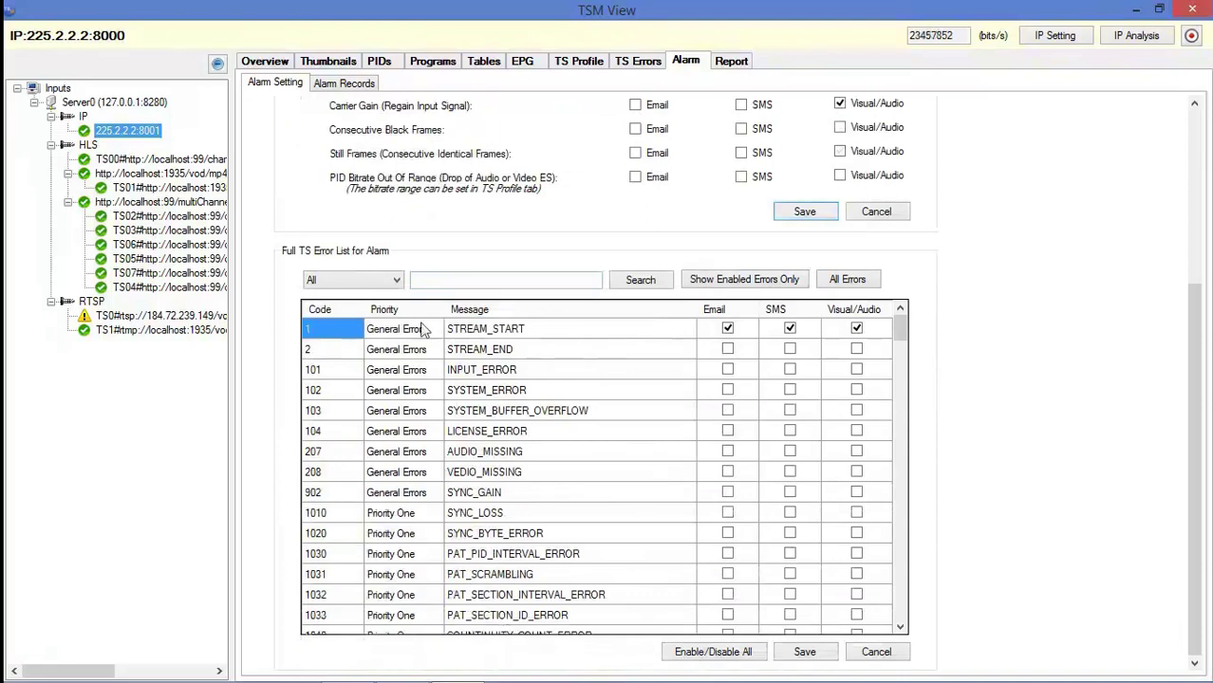
pyautogui.click(378, 281)
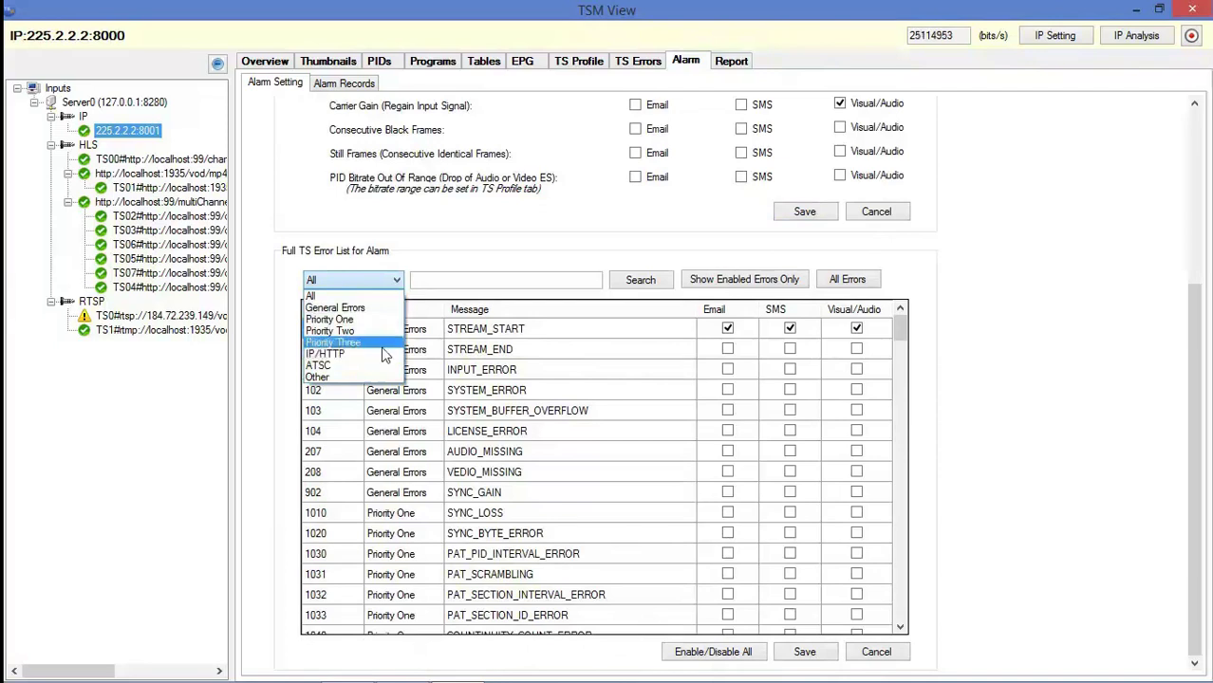
pyautogui.click(383, 319)
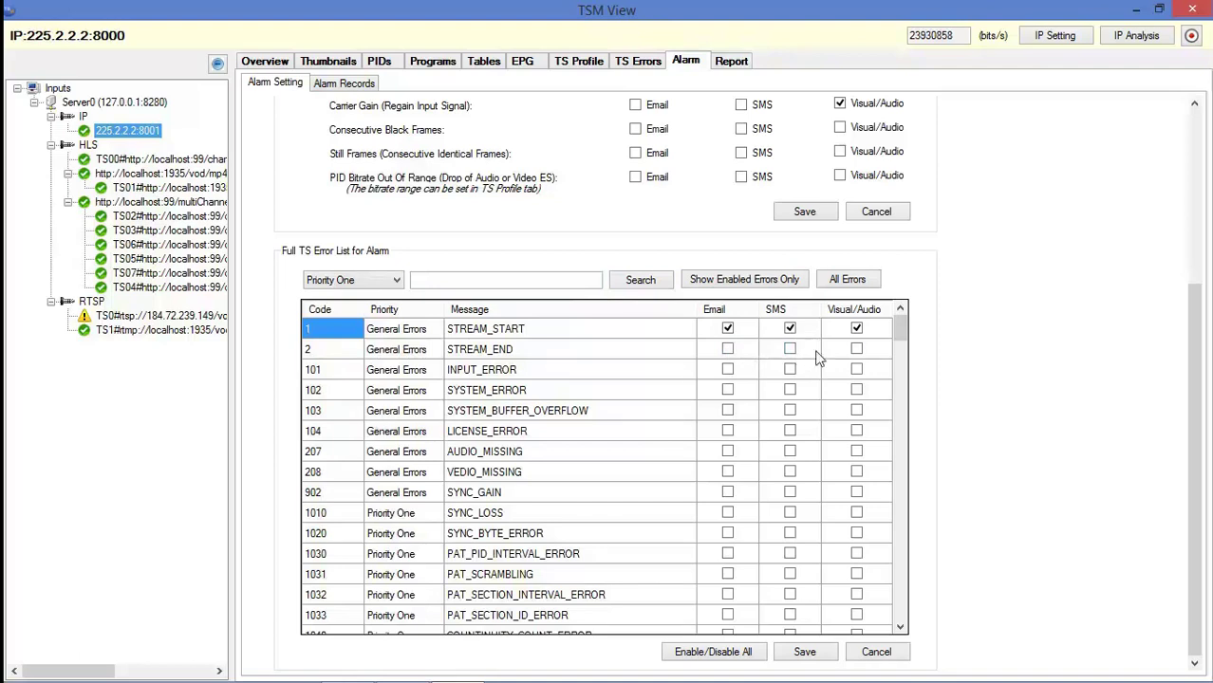
pyautogui.scroll(6, 769, 285)
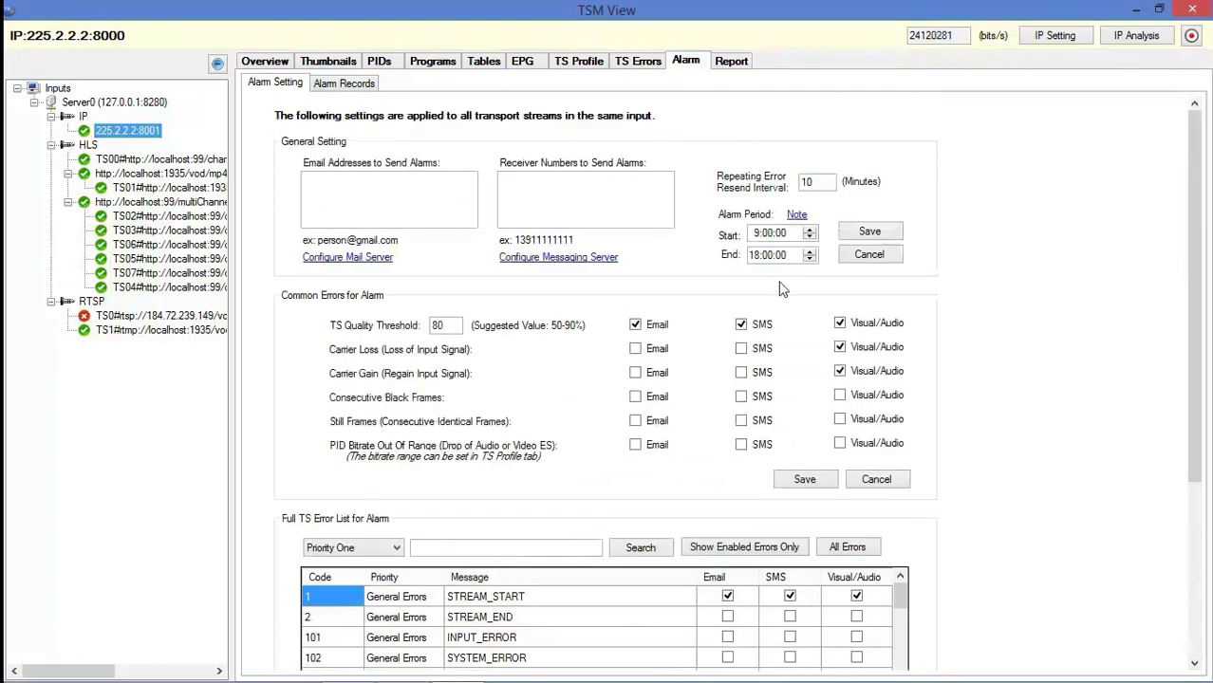
# Step: Look through the Error Summary, Error Selection, TS Quality and TS Snapshot report options
pyautogui.click(734, 62)
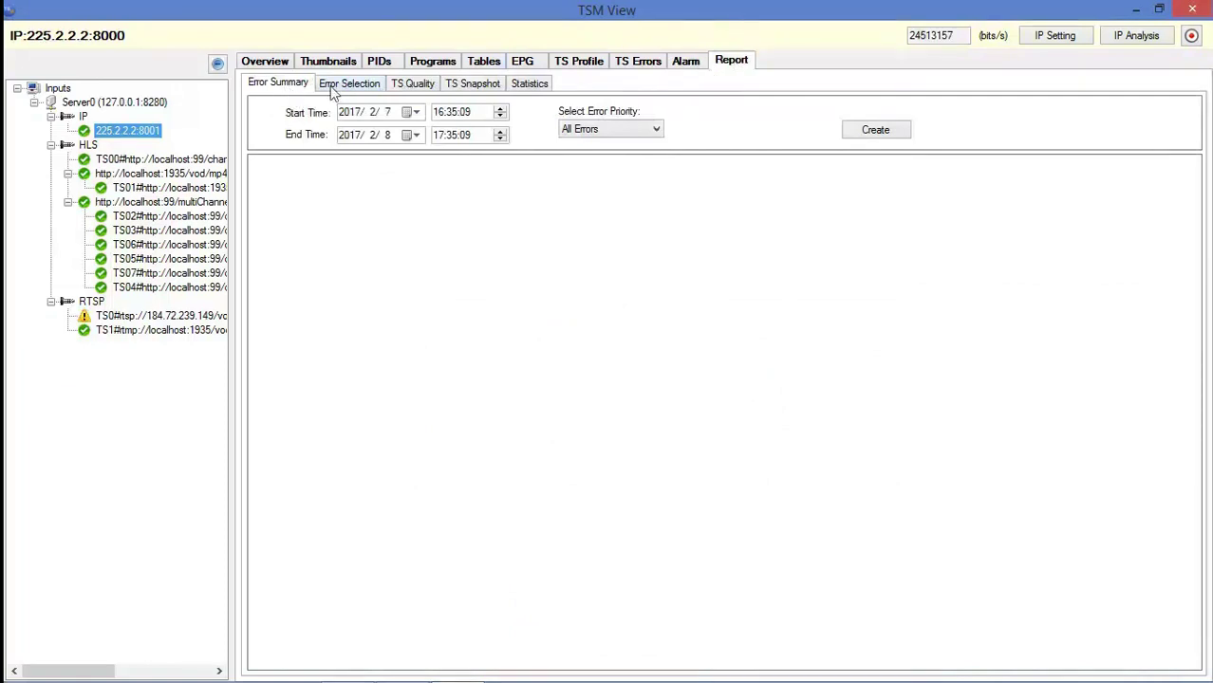
pyautogui.click(359, 85)
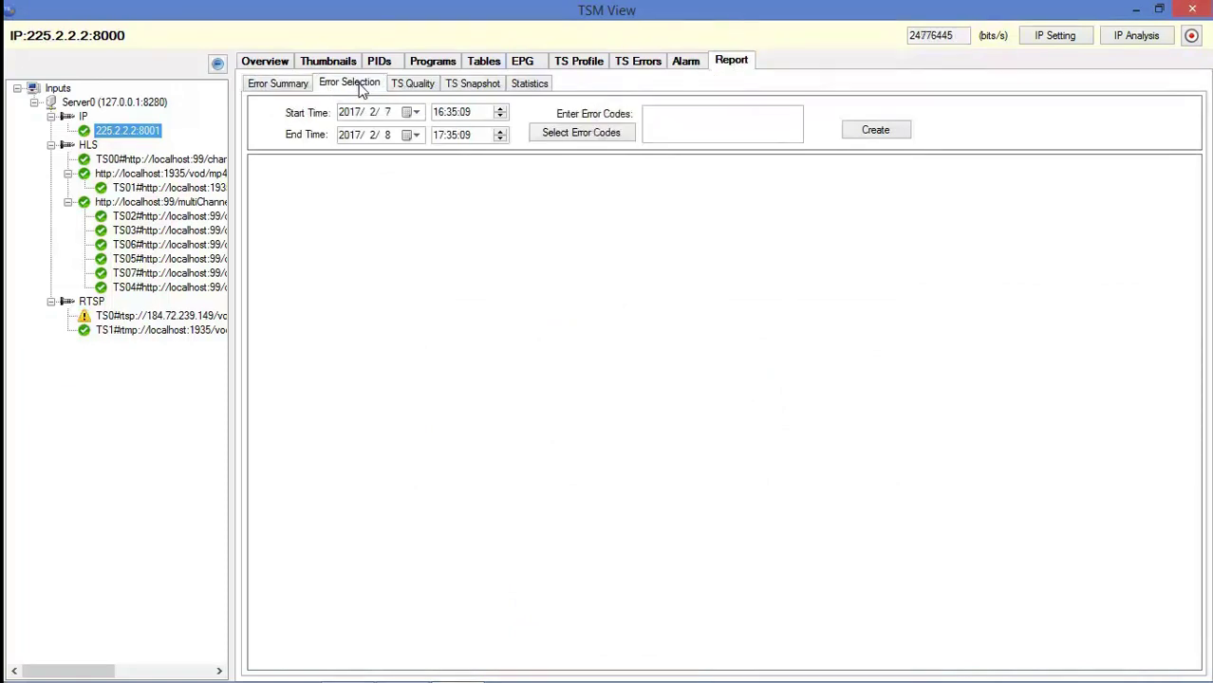
pyautogui.click(422, 86)
pyautogui.click(479, 86)
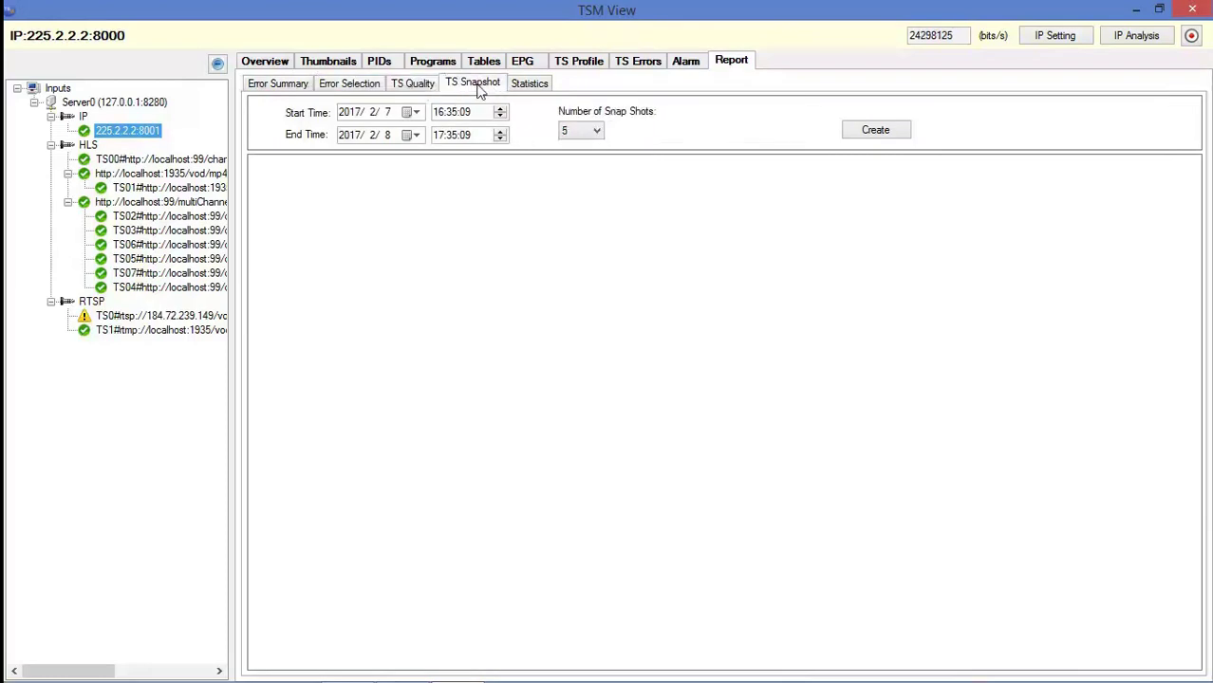
# Step: Include PID Bitrate out of Bound and Video Frame Error in the statistics report
pyautogui.click(524, 87)
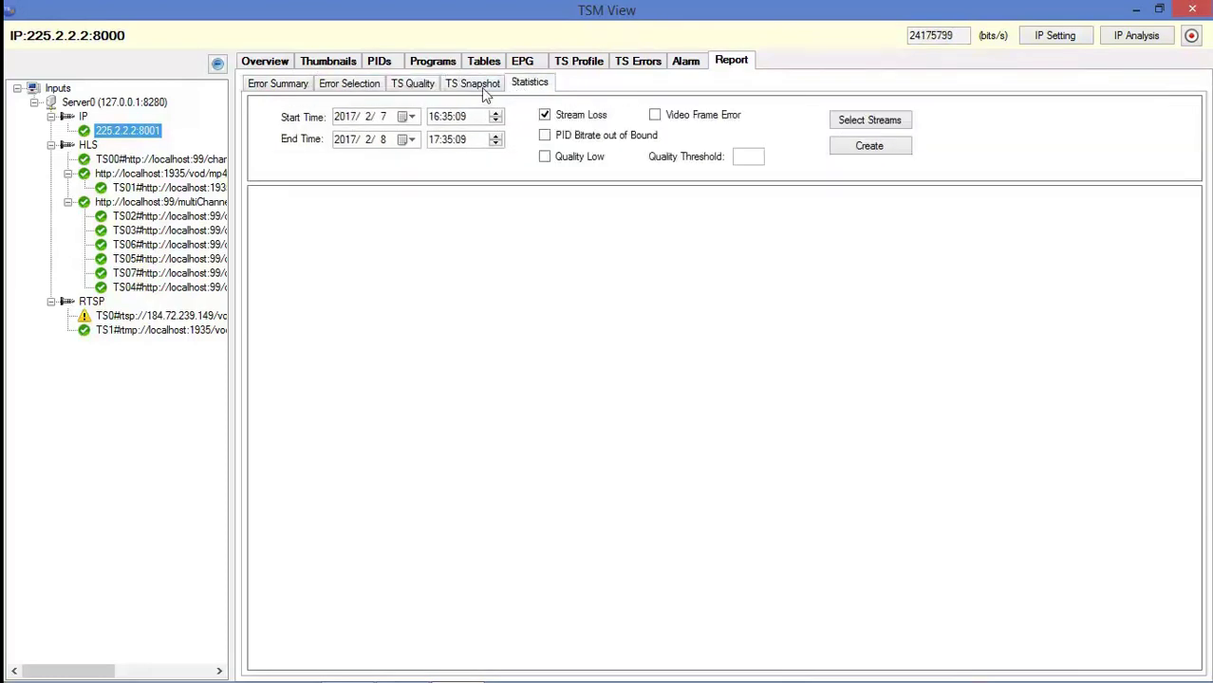
pyautogui.click(545, 136)
pyautogui.click(654, 115)
# Step: Open IP Analysis for the whole IP input and view its list of flows
pyautogui.click(83, 116)
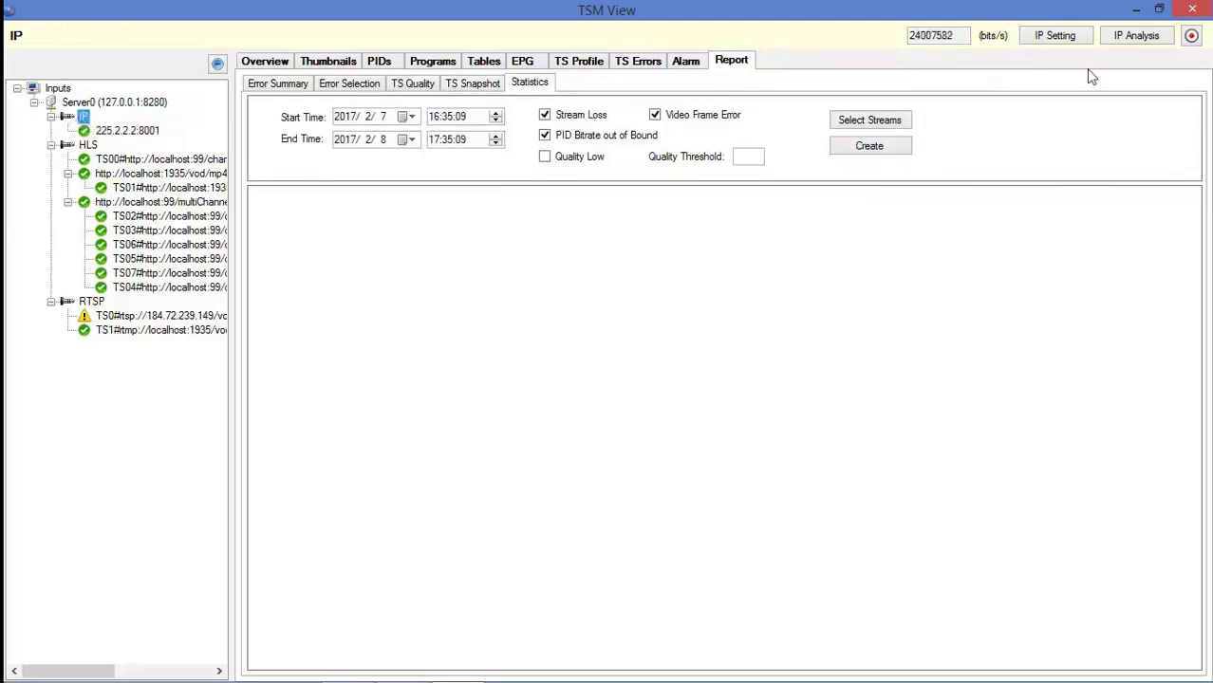
pyautogui.click(1140, 38)
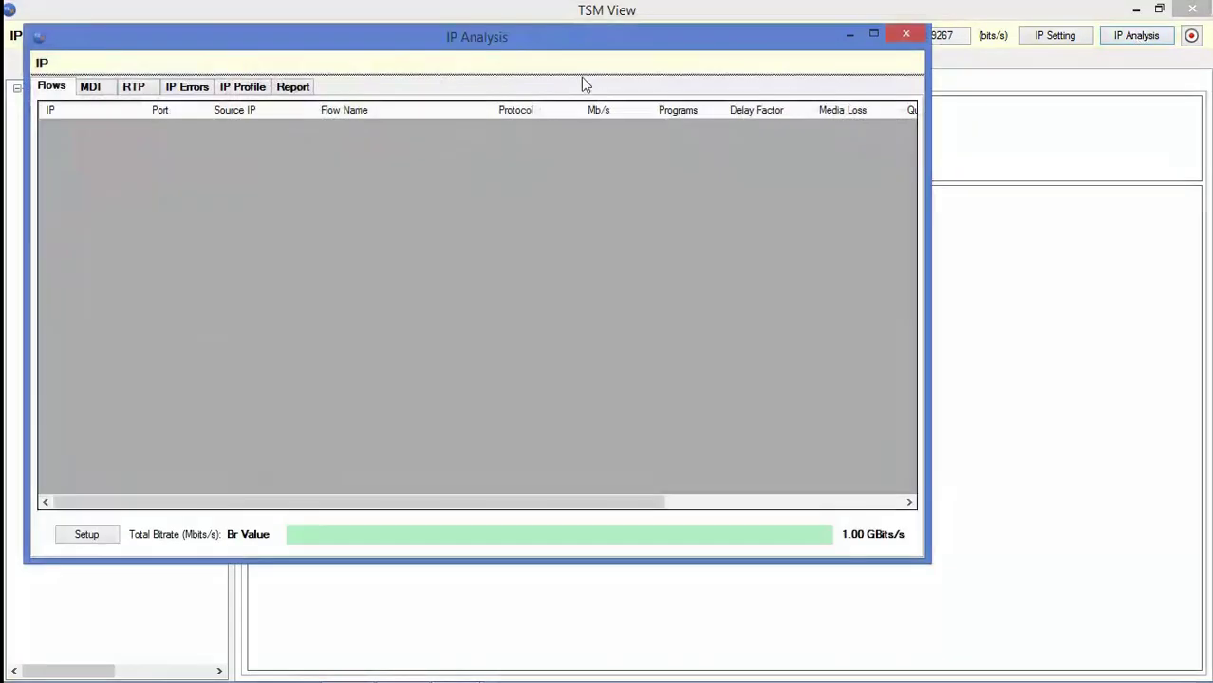
pyautogui.moveTo(607, 43); pyautogui.dragTo(720, 51)
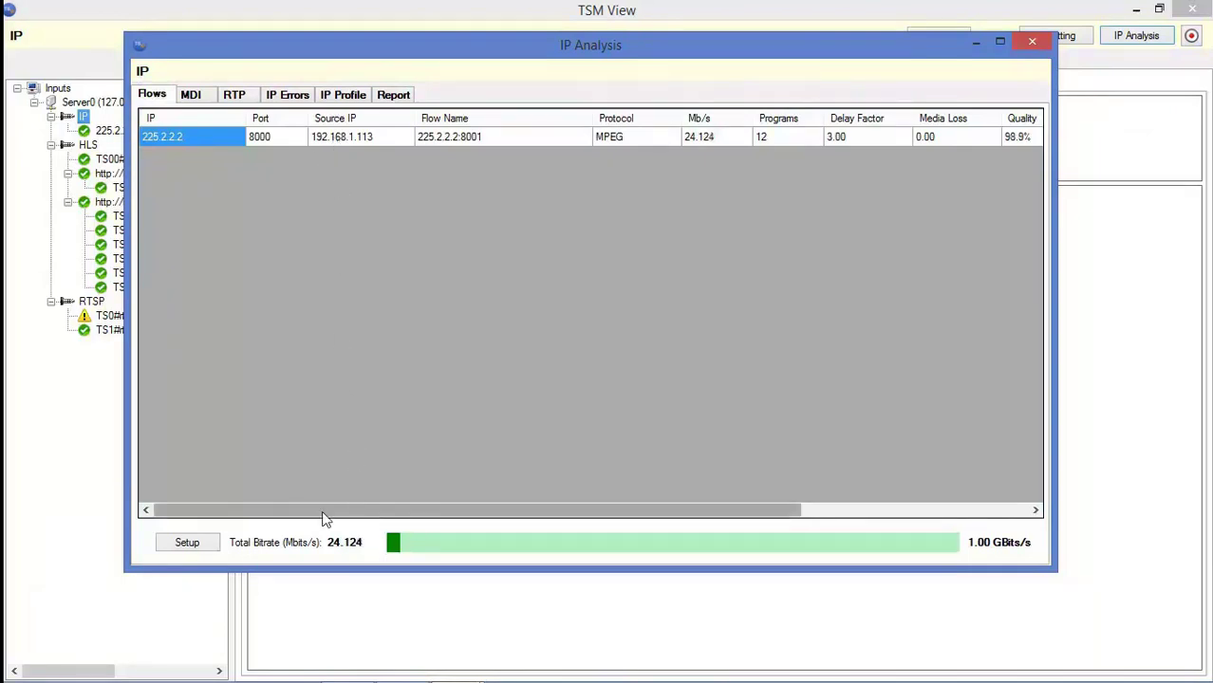
# Step: Add PMT Error, PID Missing and Transport Packet Error Indicator to the items displayed on the flow summary page
pyautogui.click(187, 545)
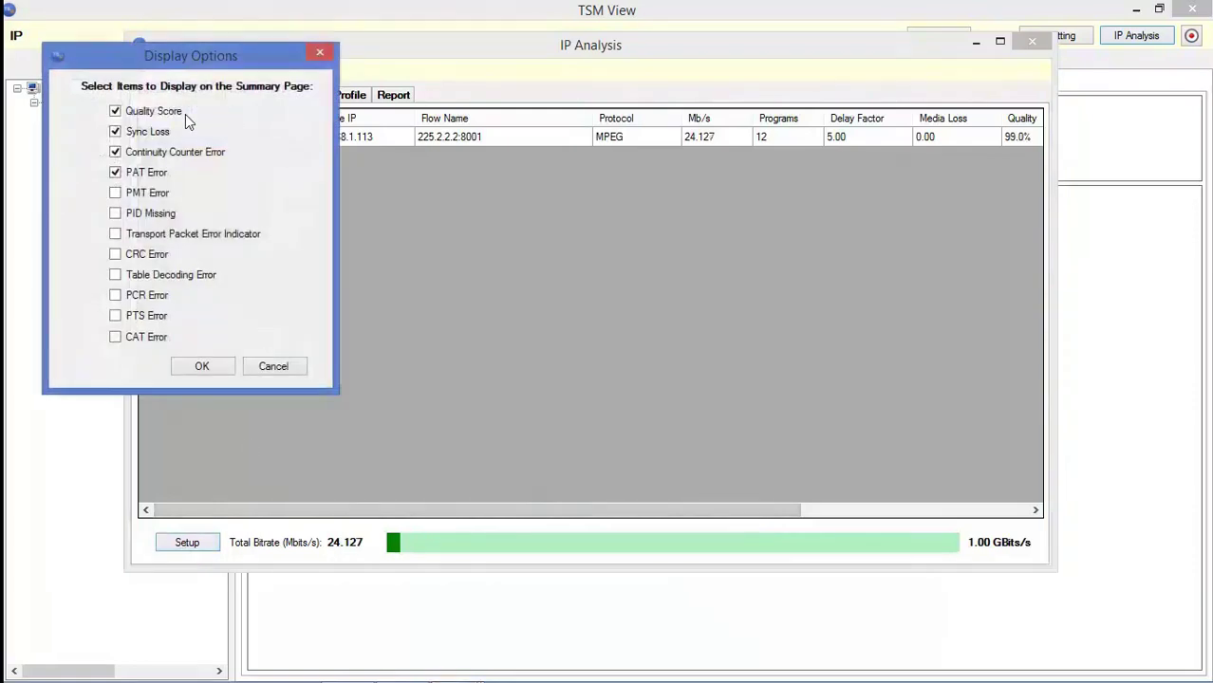
pyautogui.click(116, 194)
pyautogui.click(116, 214)
pyautogui.click(116, 234)
pyautogui.click(200, 367)
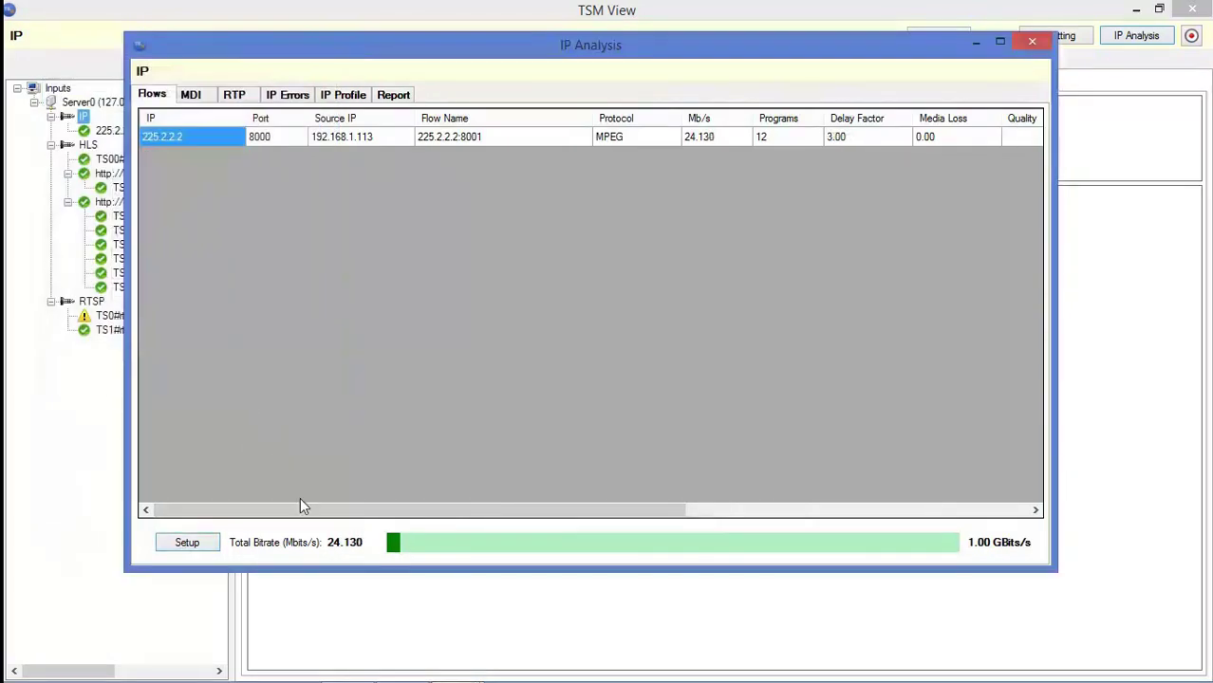
pyautogui.moveTo(303, 513); pyautogui.dragTo(669, 527)
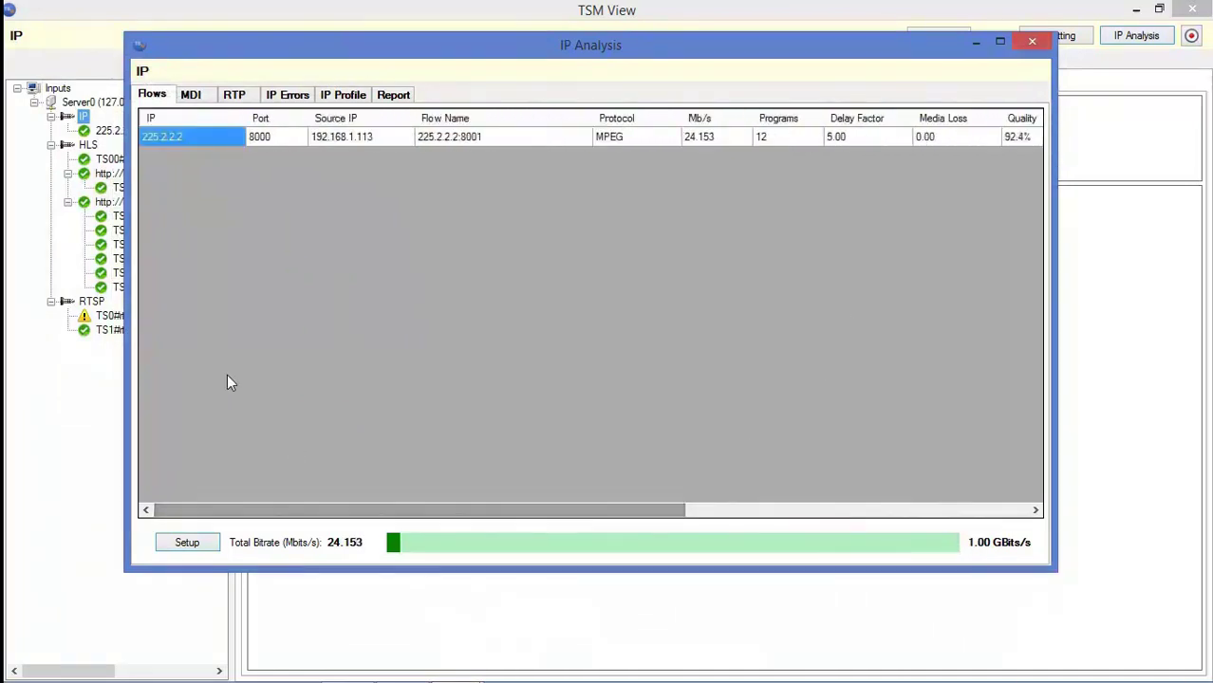
# Step: Examine the IP input's MDI delay factor and media loss charts and its RTP flow loss statistics
pyautogui.click(191, 99)
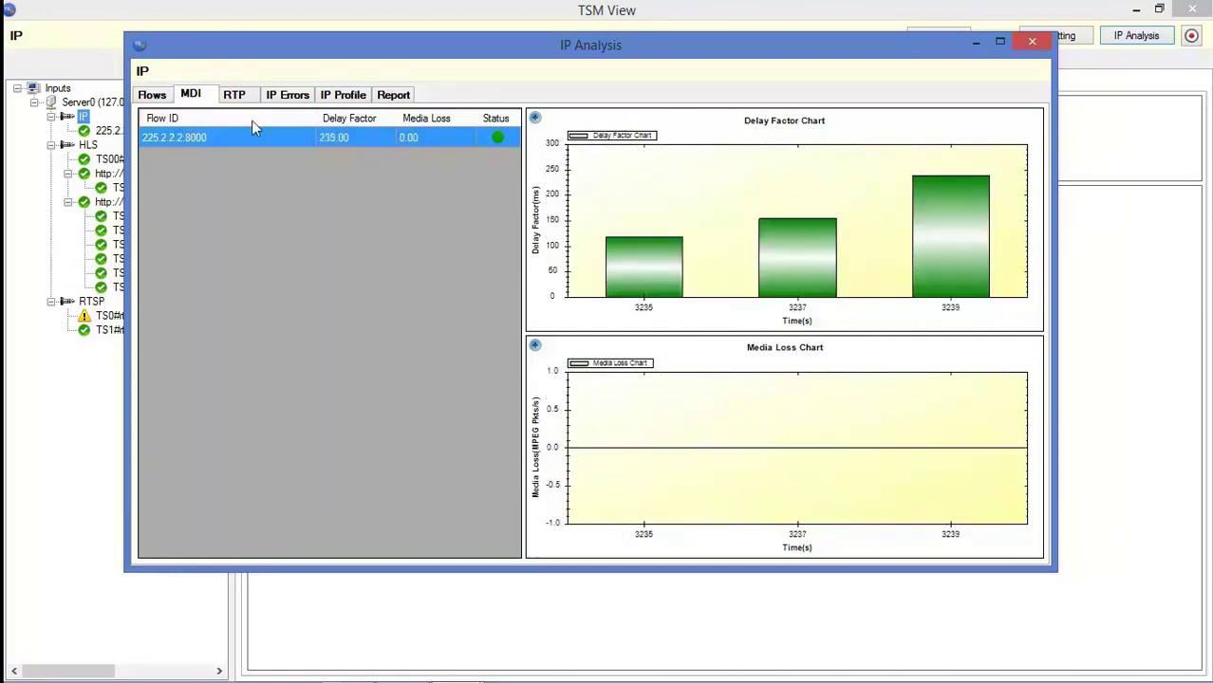
pyautogui.click(237, 95)
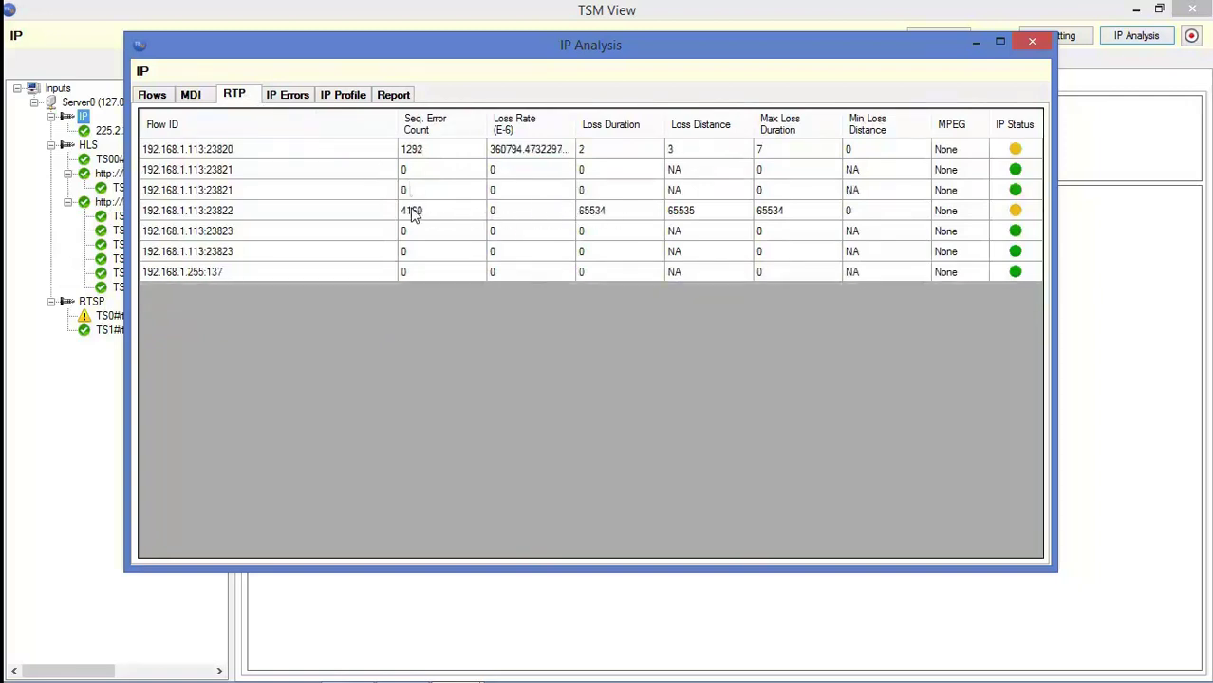
# Step: Search the IP error history for the error codes 4002, 4003, 4004 and 4005
pyautogui.click(287, 99)
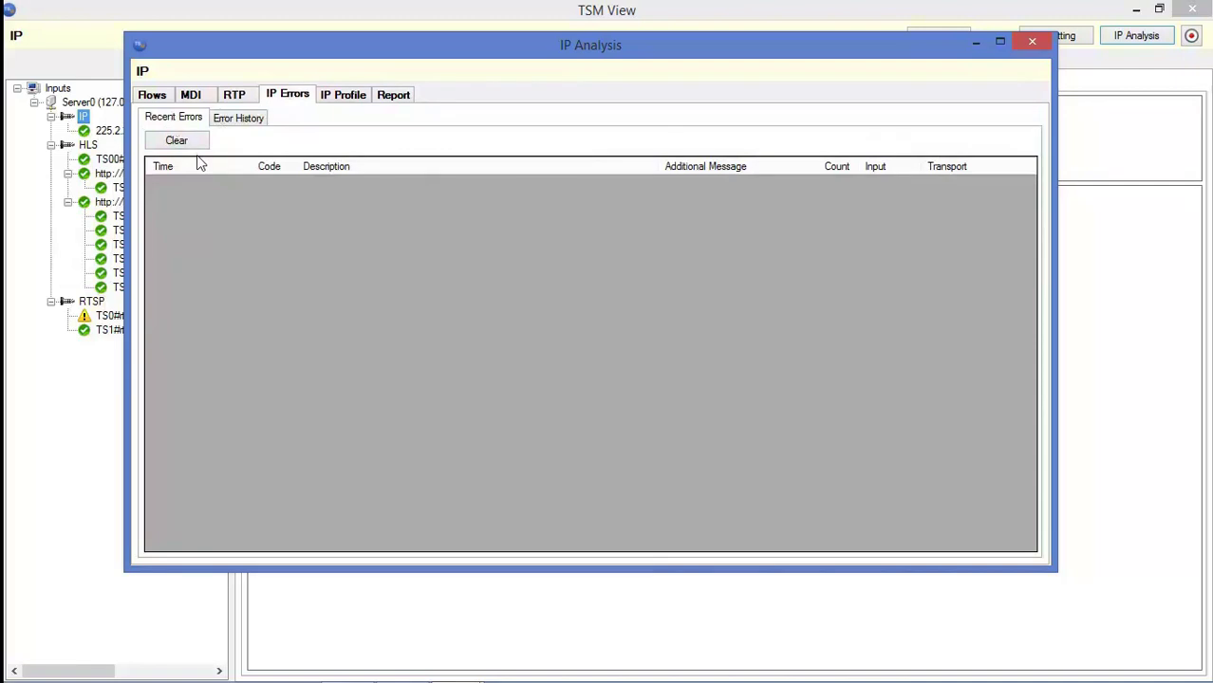
pyautogui.click(238, 118)
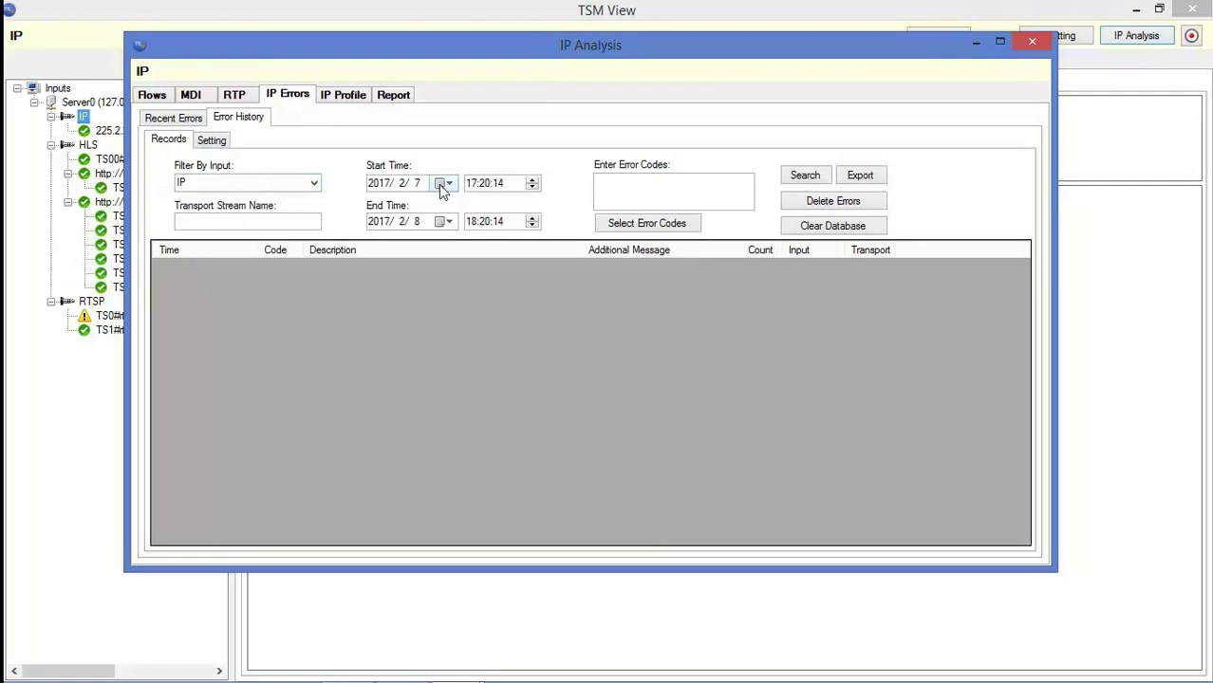
pyautogui.click(641, 228)
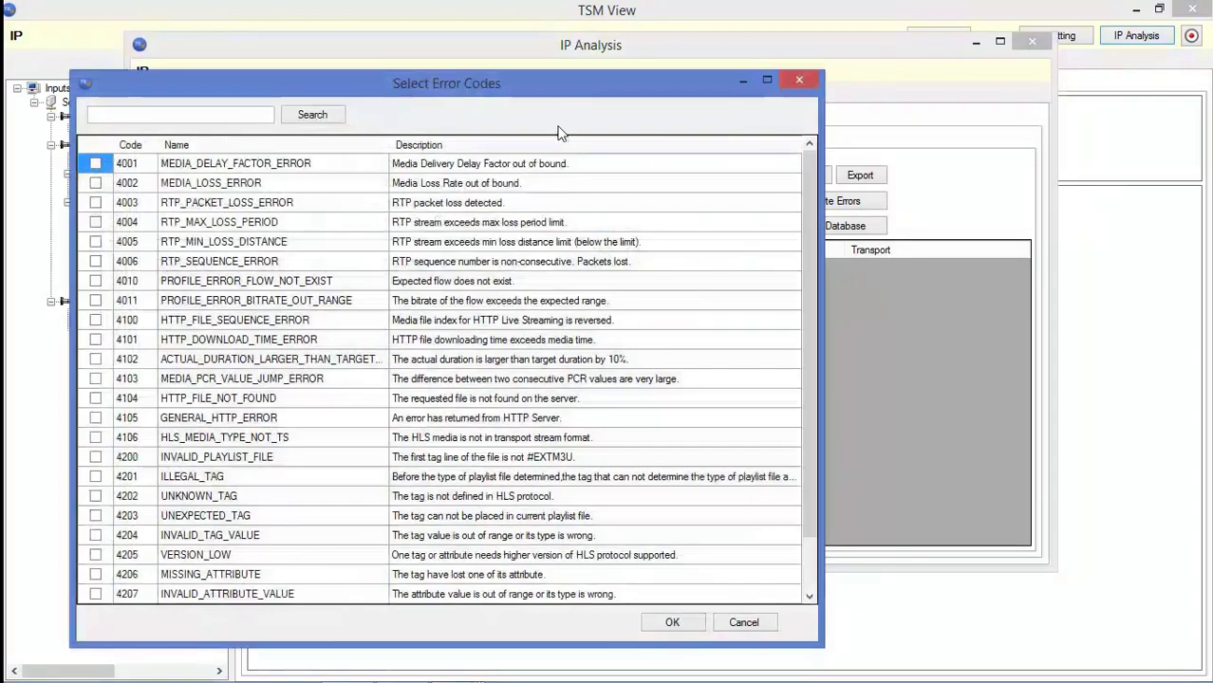
pyautogui.moveTo(566, 92); pyautogui.dragTo(592, 59)
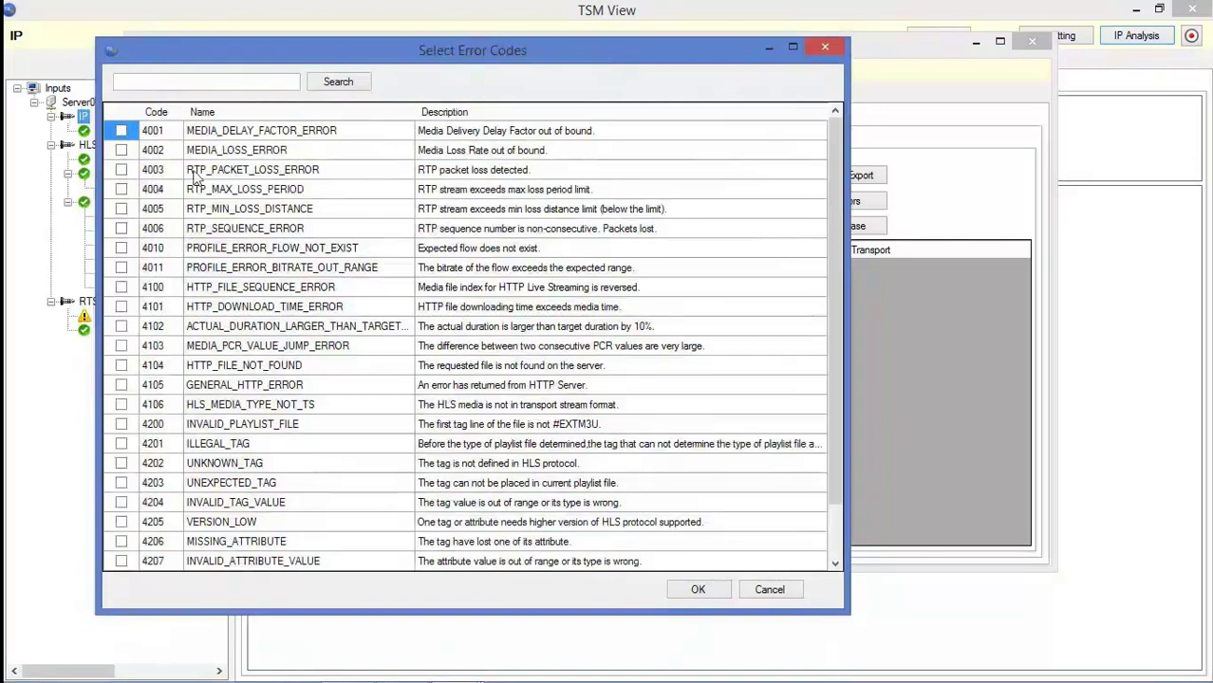
pyautogui.click(121, 150)
pyautogui.click(122, 170)
pyautogui.click(121, 203)
pyautogui.click(121, 189)
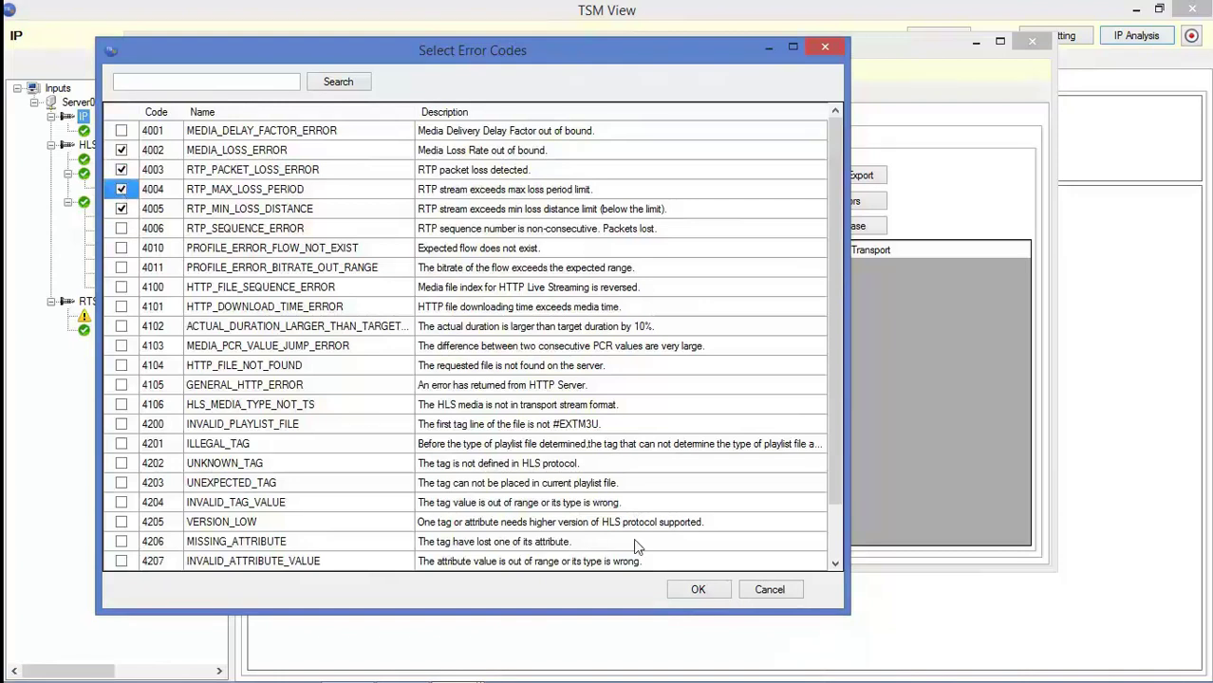
pyautogui.click(698, 589)
pyautogui.click(804, 178)
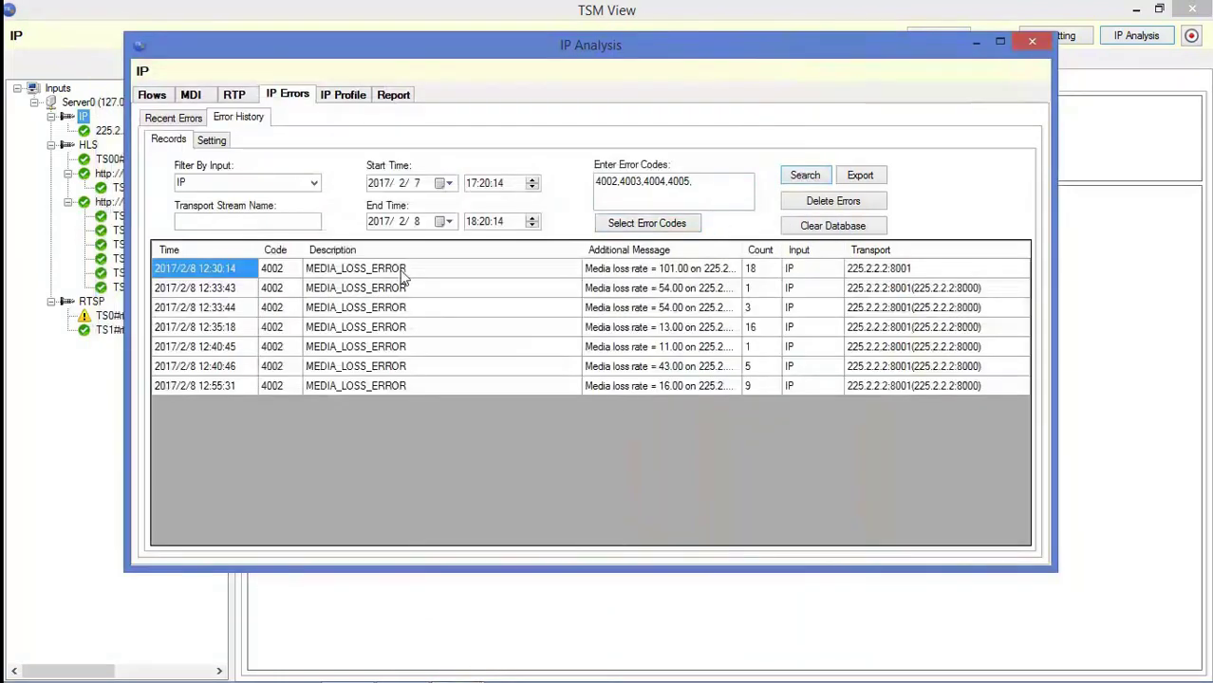
# Step: Disable the 3 Mb/s and 4 Mb/s MPEG2 tests in the IP profile's test settings and save
pyautogui.click(343, 95)
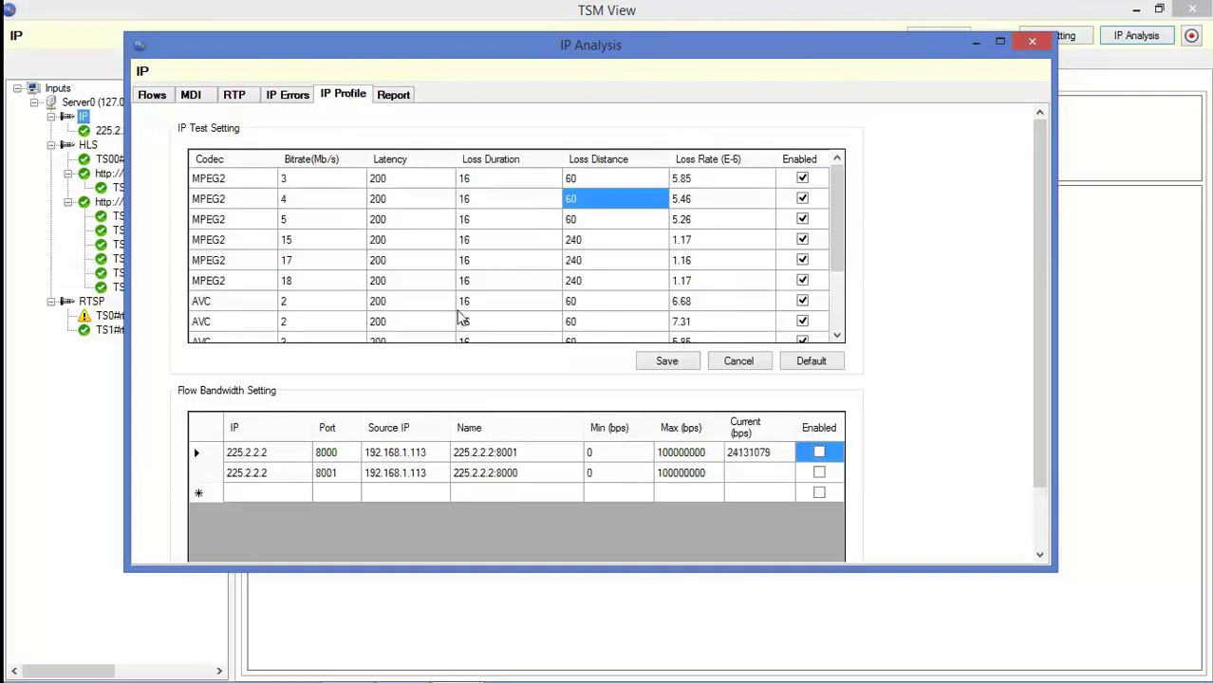
pyautogui.click(802, 179)
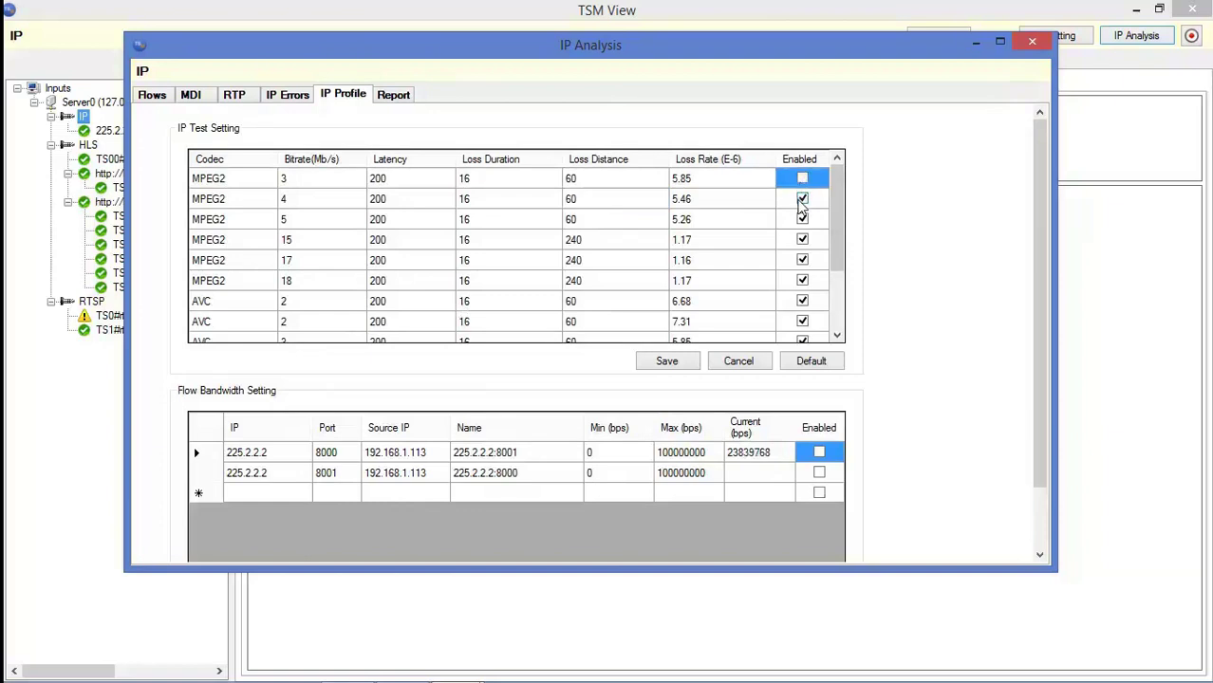
pyautogui.click(801, 200)
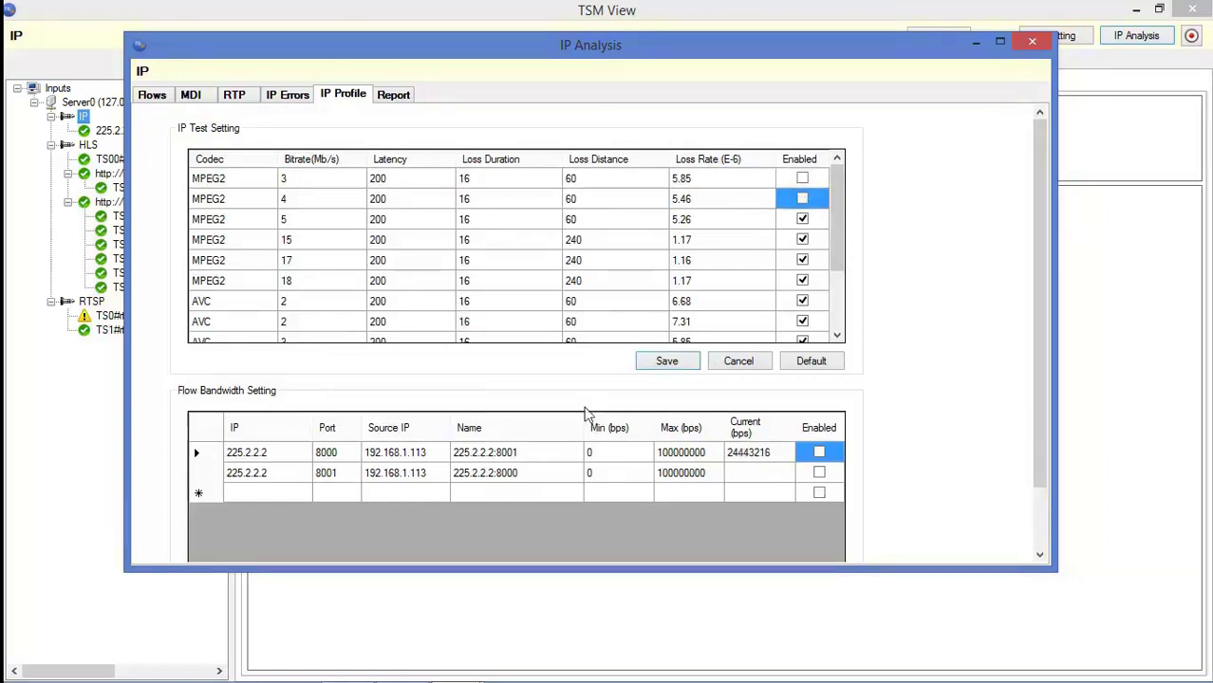
# Step: Enable the bandwidth limits for the 225.2.2.2 flow on port 8000 and save the flow bandwidth settings
pyautogui.scroll(-2, 609, 436)
pyautogui.click(619, 380)
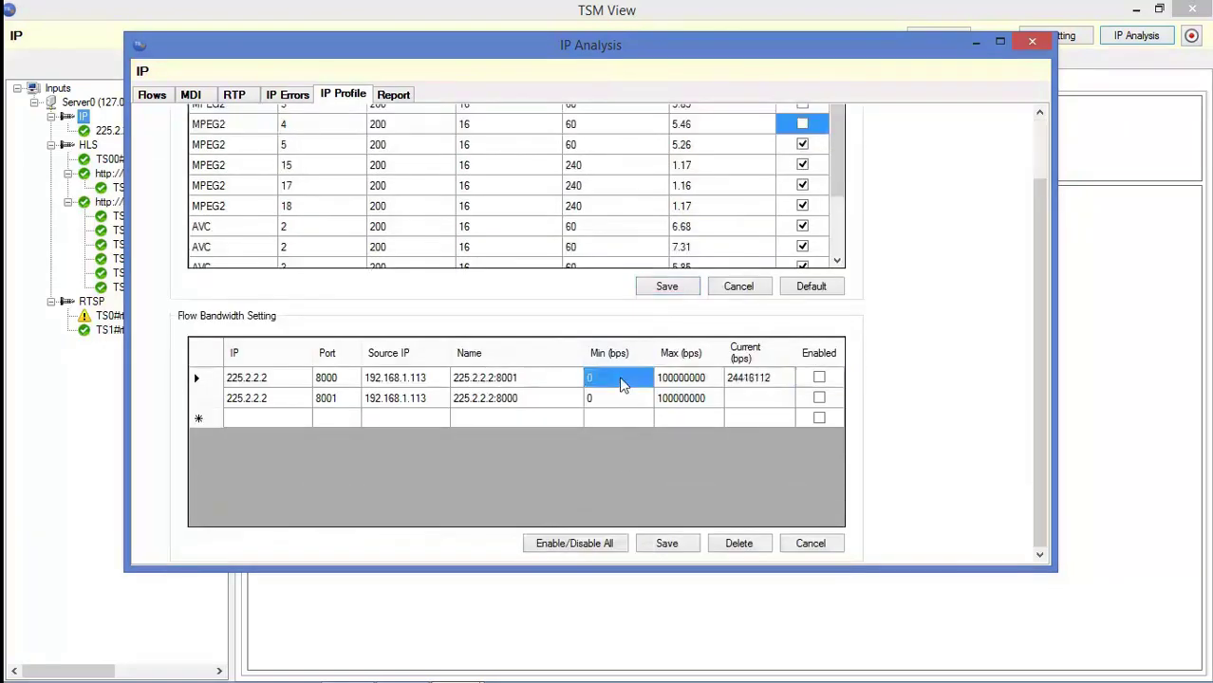
pyautogui.click(819, 377)
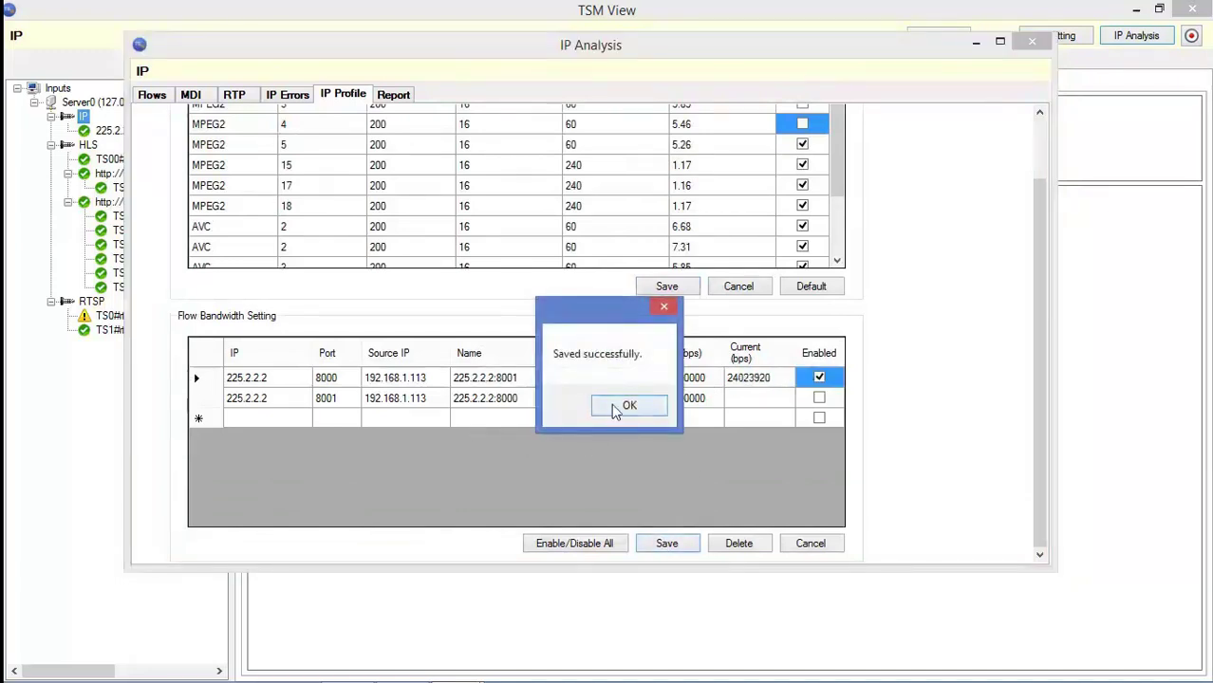
pyautogui.click(613, 411)
# Step: Review the MDI, IP Errors and IP Flow Status report options, and close the IP analysis
pyautogui.click(394, 97)
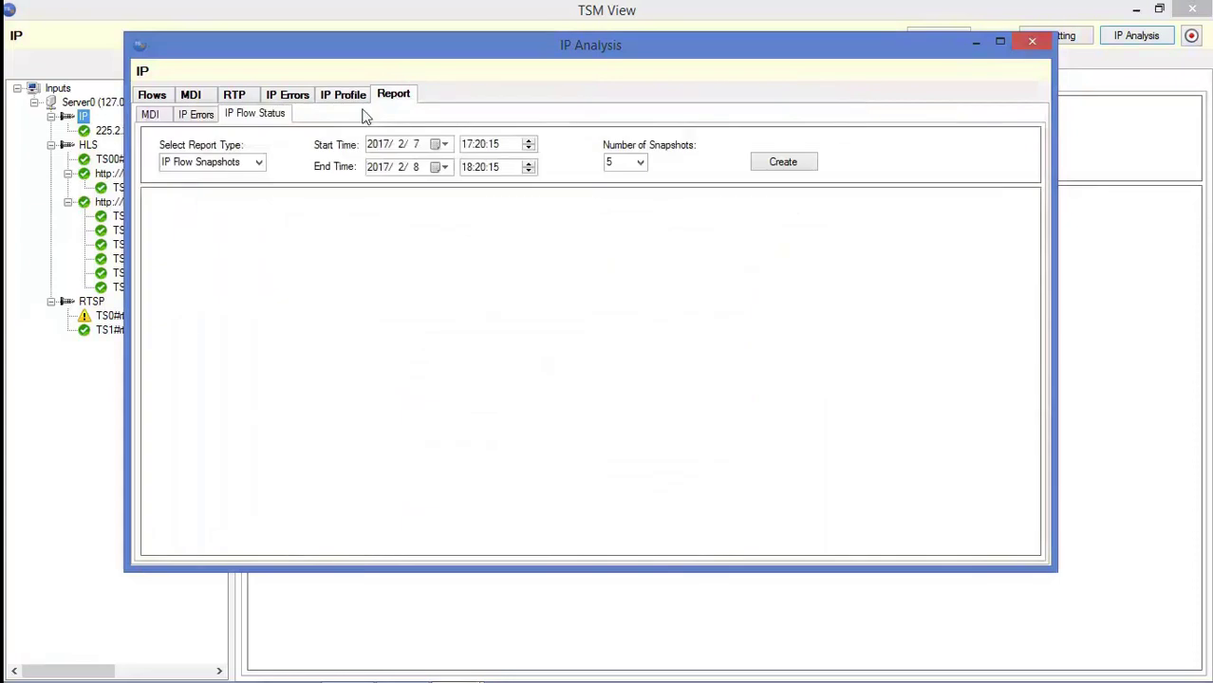
pyautogui.click(149, 119)
pyautogui.click(193, 116)
pyautogui.click(269, 115)
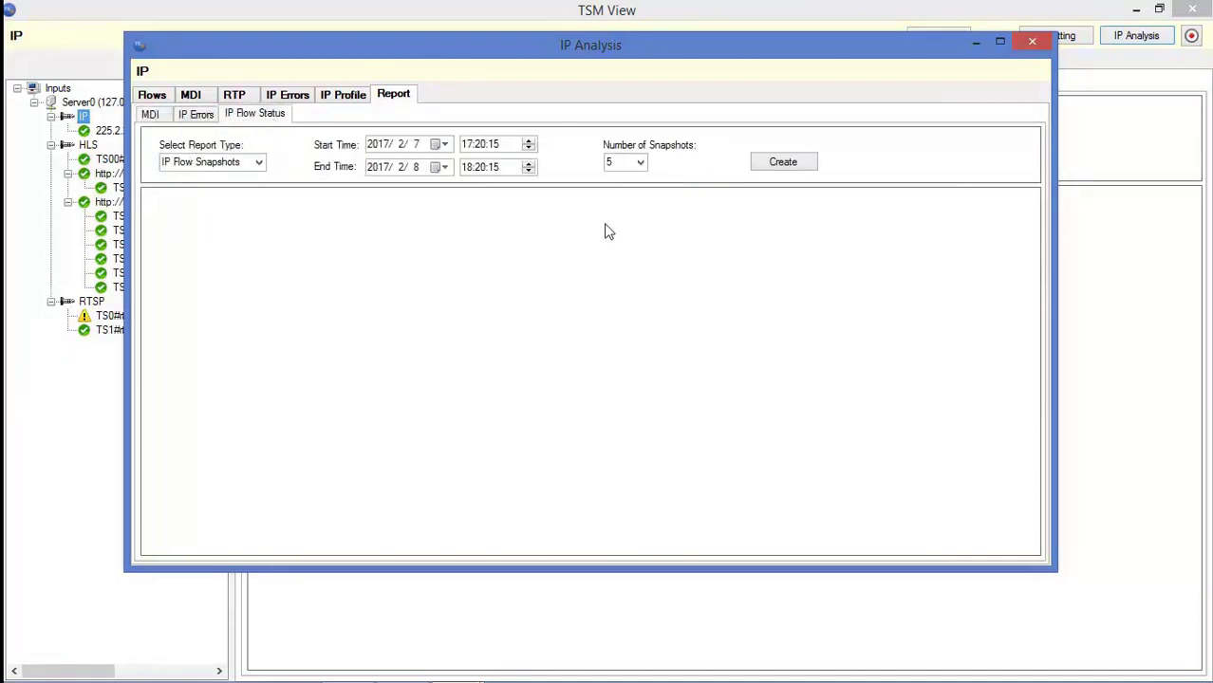
pyautogui.click(1031, 43)
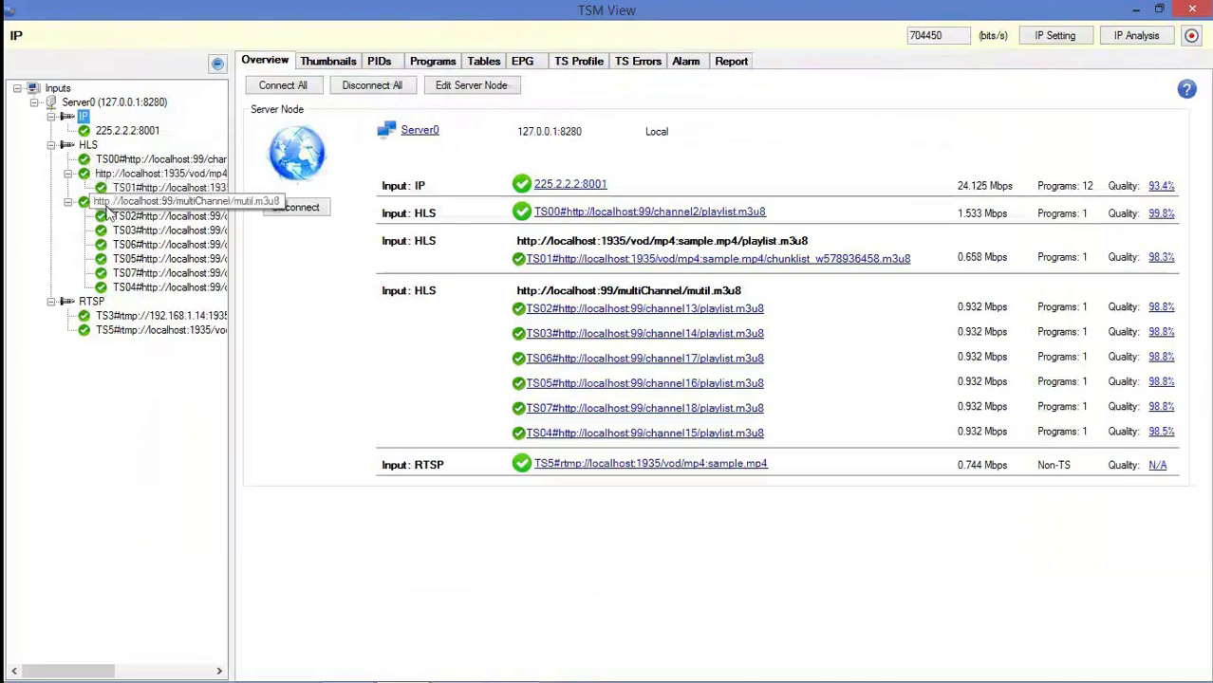
pyautogui.click(88, 144)
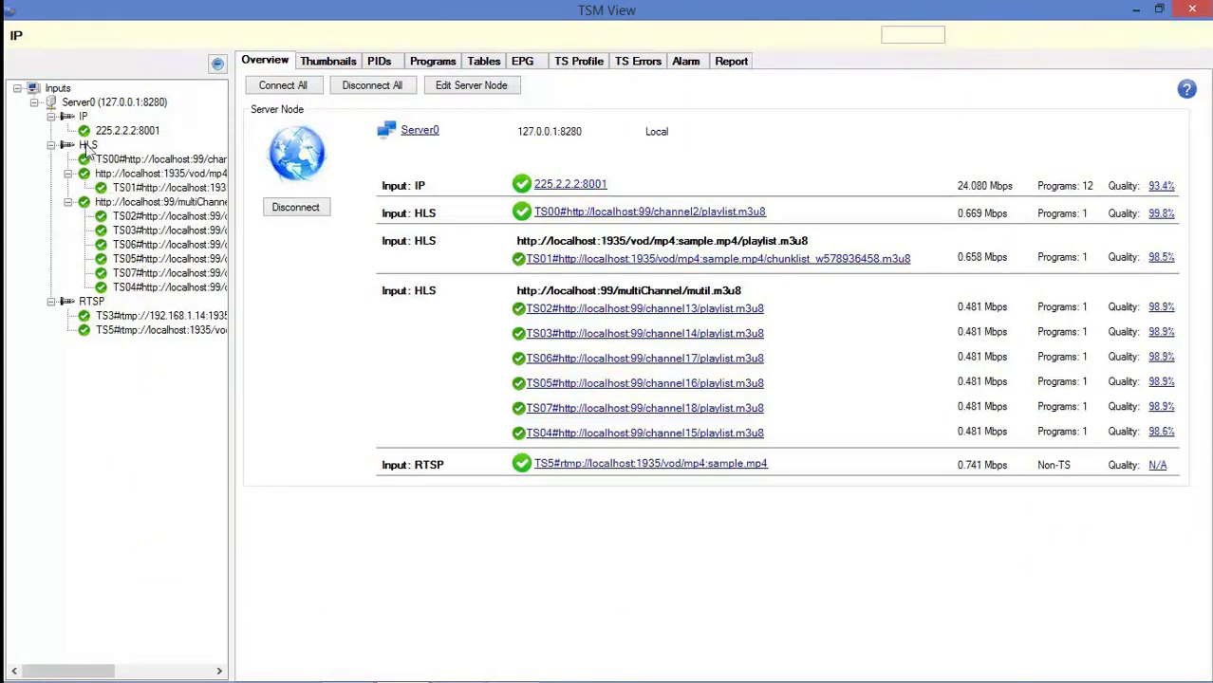
pyautogui.click(134, 202)
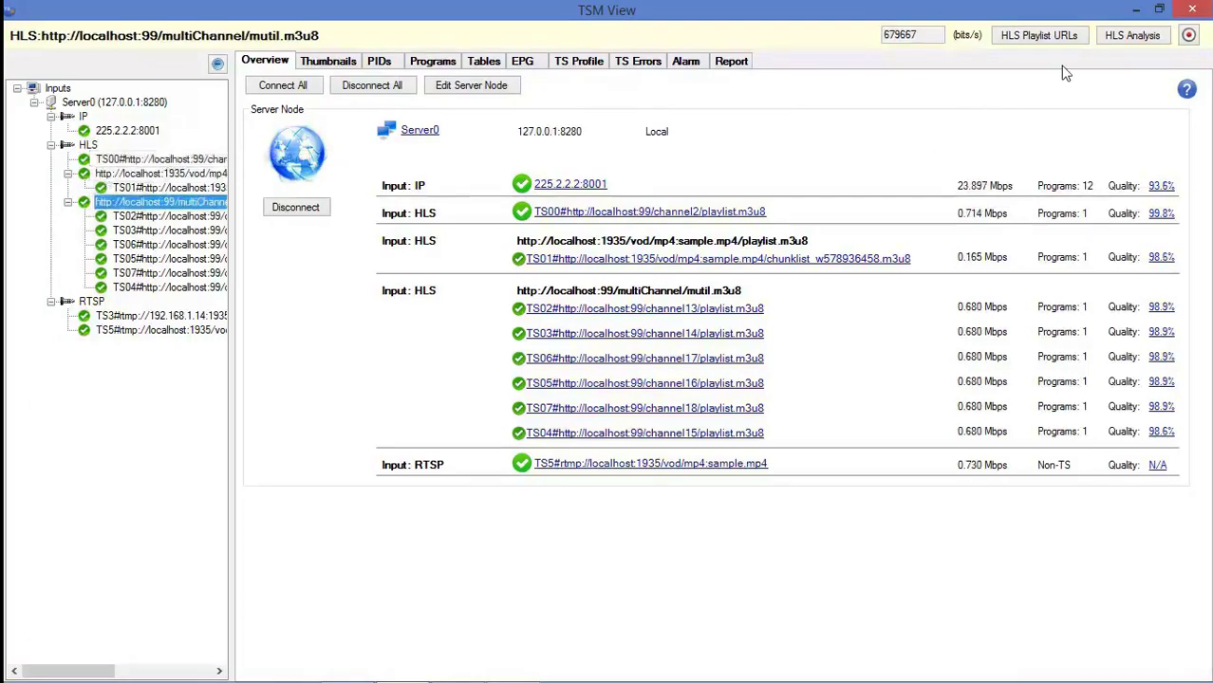
pyautogui.click(1132, 35)
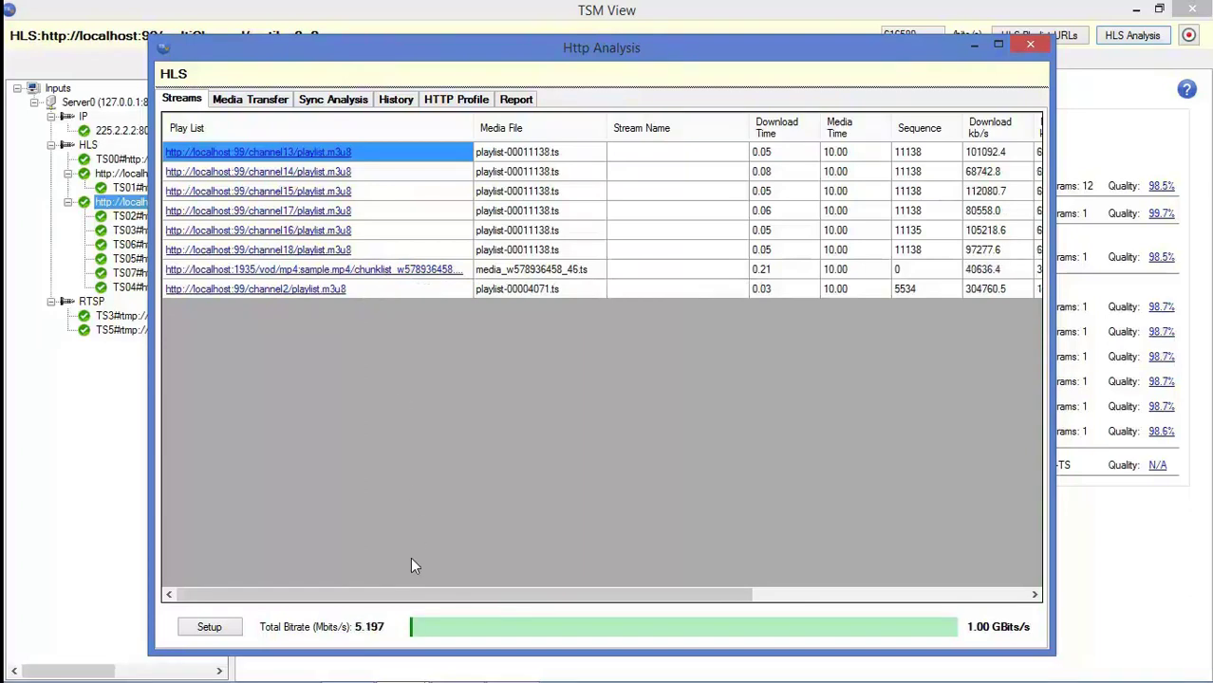
# Step: Add three more display items to the HLS streams list through its setup
pyautogui.click(208, 627)
pyautogui.click(185, 263)
pyautogui.click(185, 282)
pyautogui.click(185, 303)
pyautogui.click(256, 438)
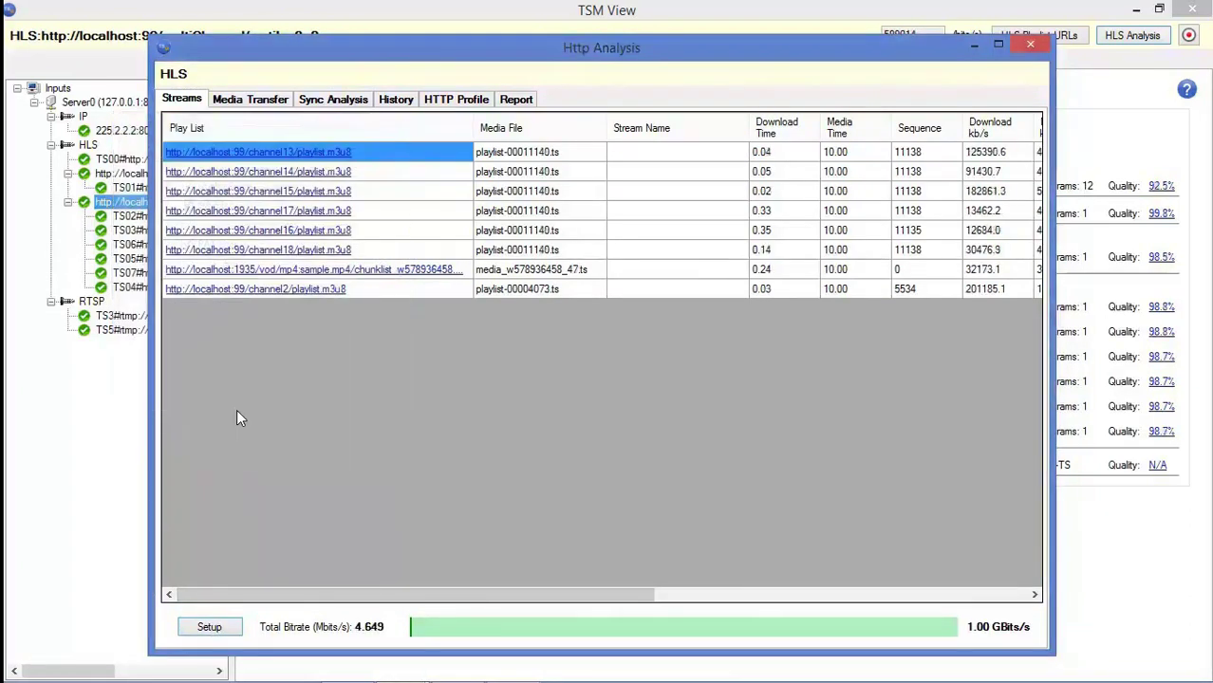
# Step: Examine the HLS media transfer errors and the download time and speed charts for the channel14 and channel15 playlists
pyautogui.click(252, 100)
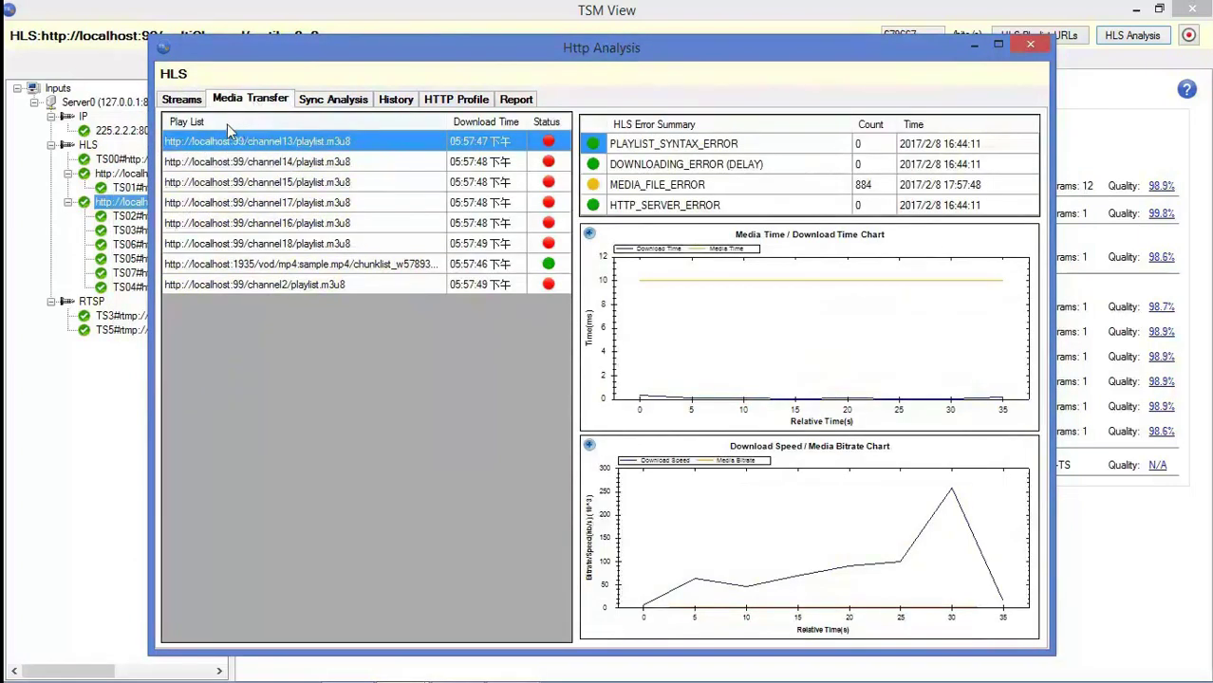
pyautogui.click(358, 163)
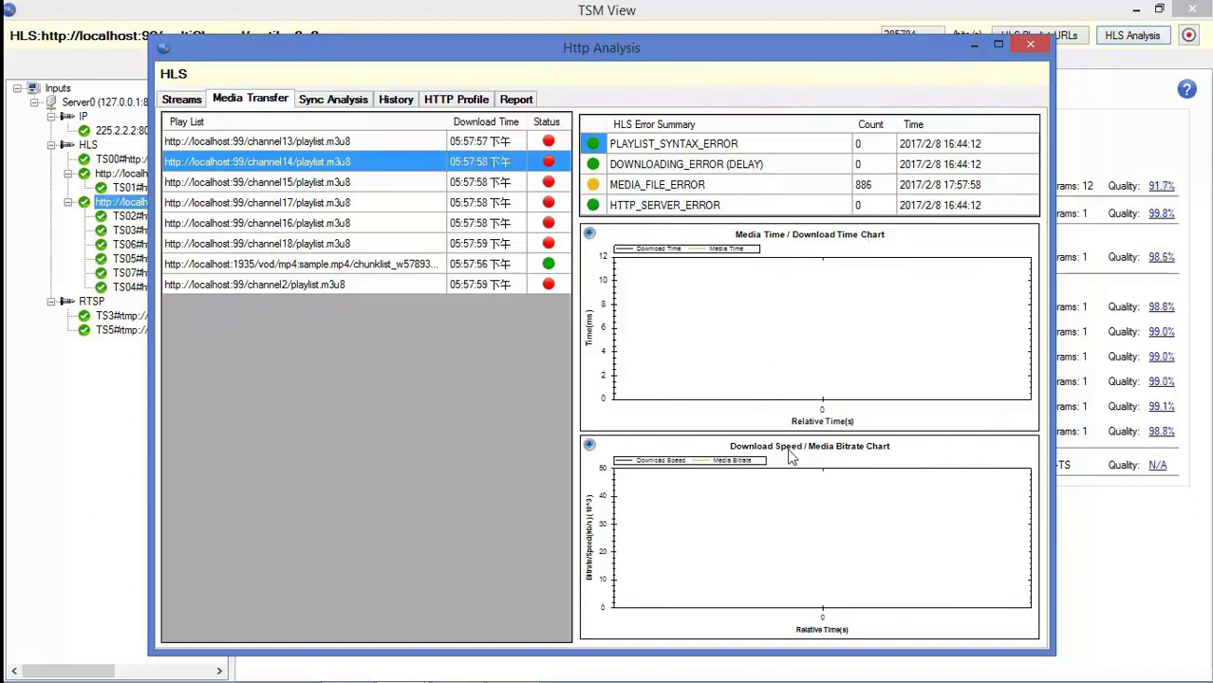
pyautogui.click(489, 185)
# Step: Examine the sync errors and sync status chart of the multiChannel/mutil.m3u8 master URL, and view the HLS history search options
pyautogui.click(332, 99)
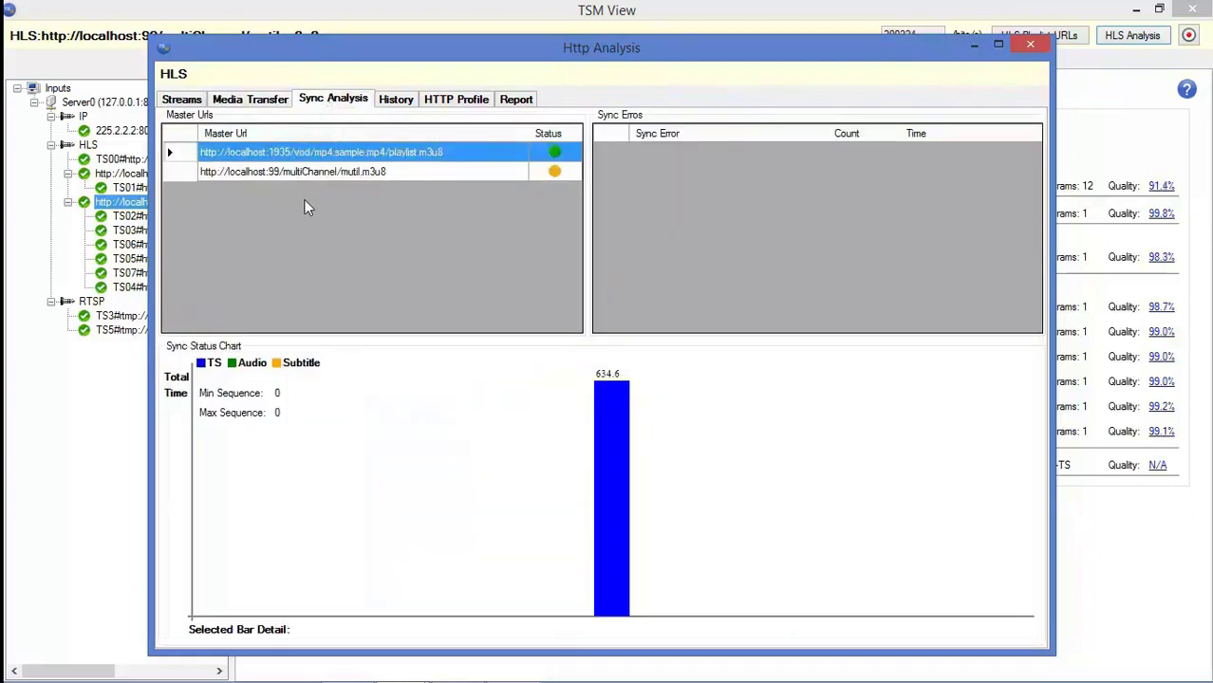
pyautogui.click(378, 175)
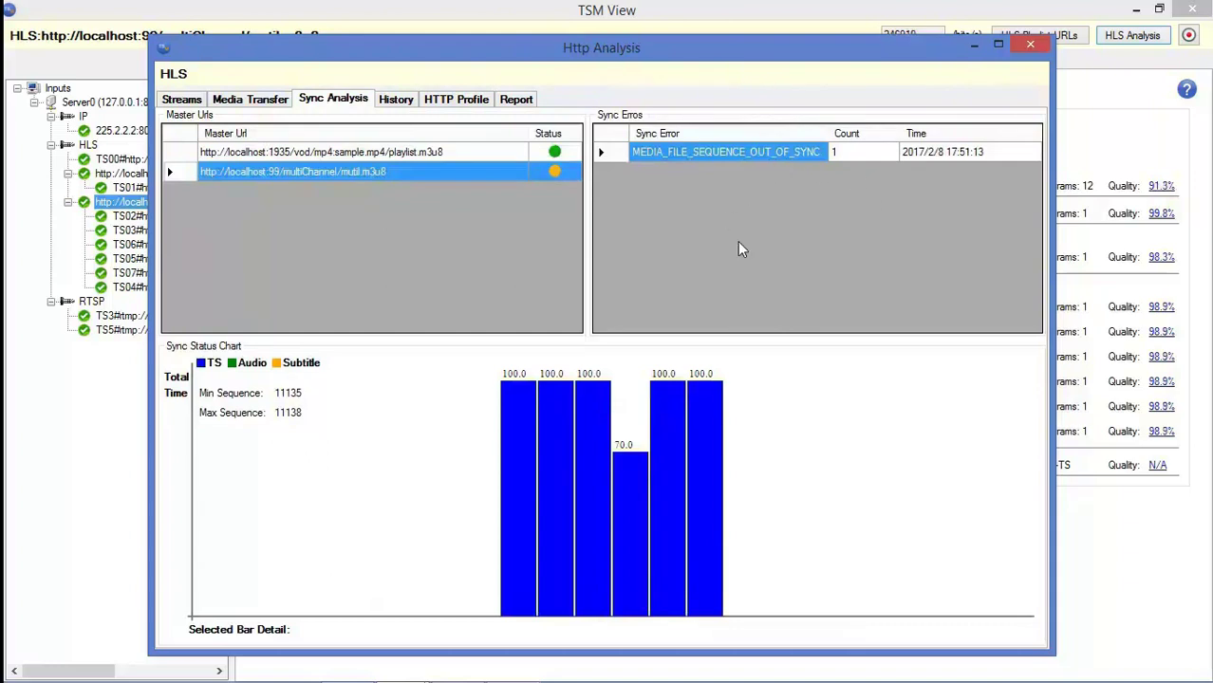
pyautogui.click(504, 470)
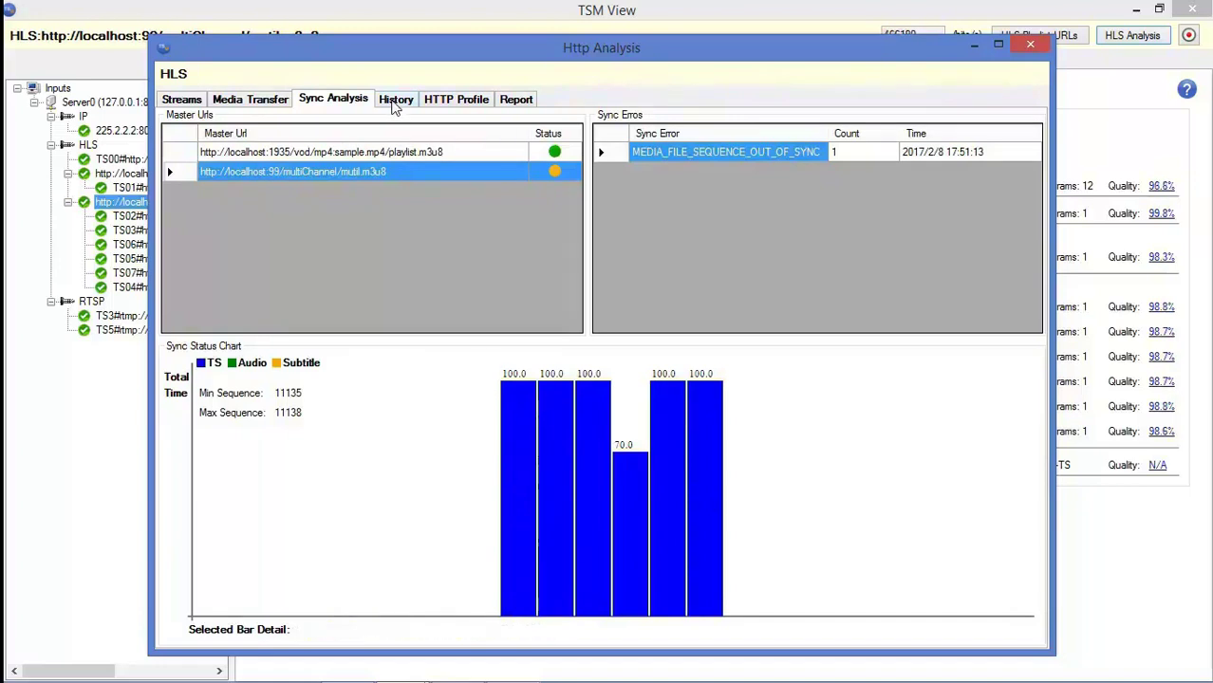
pyautogui.click(395, 102)
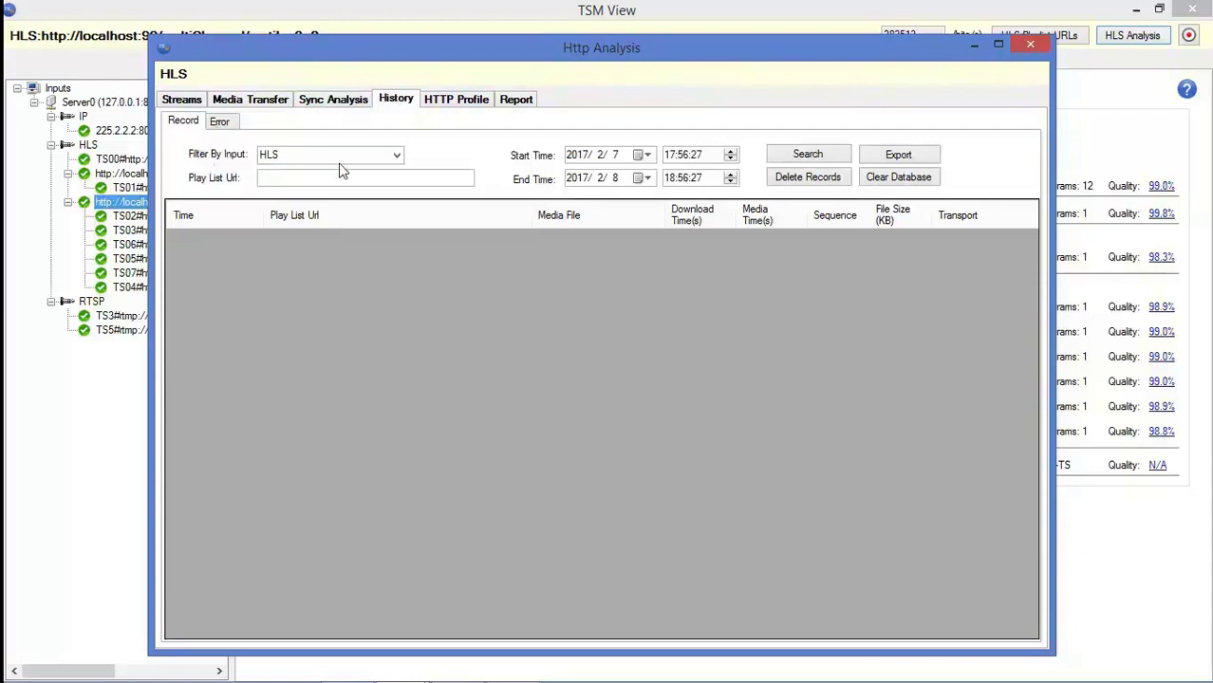
pyautogui.click(457, 100)
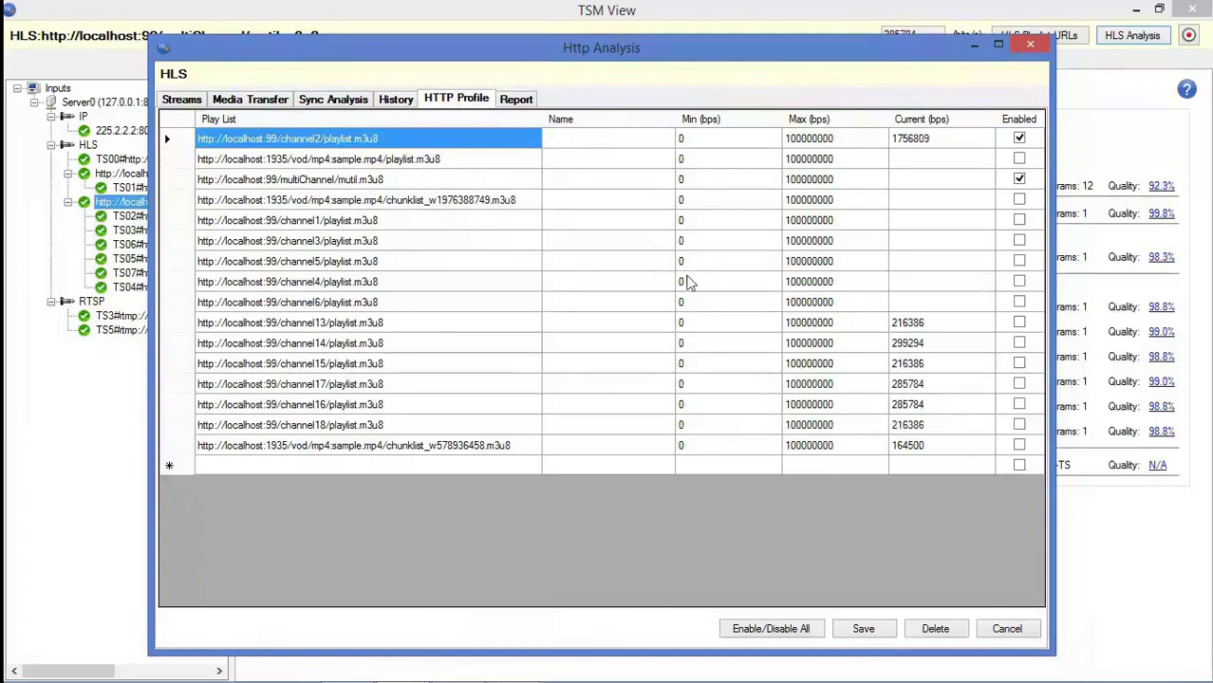
pyautogui.click(738, 140)
pyautogui.click(734, 138)
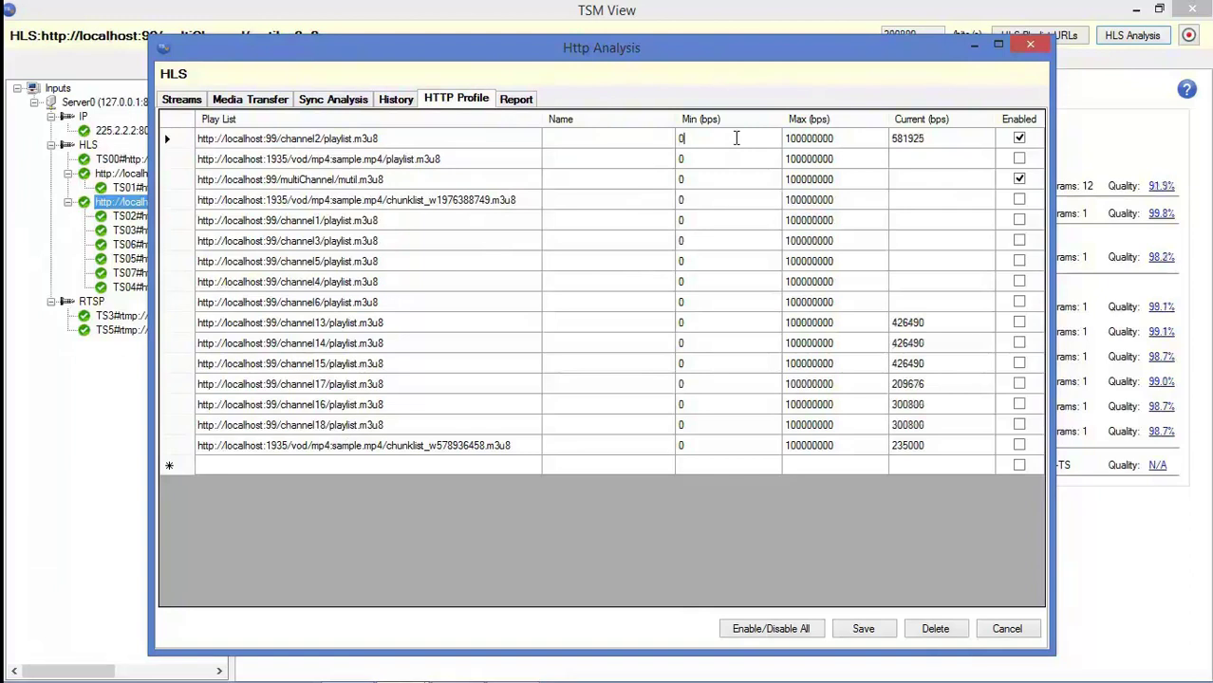
pyautogui.click(1018, 159)
pyautogui.click(863, 629)
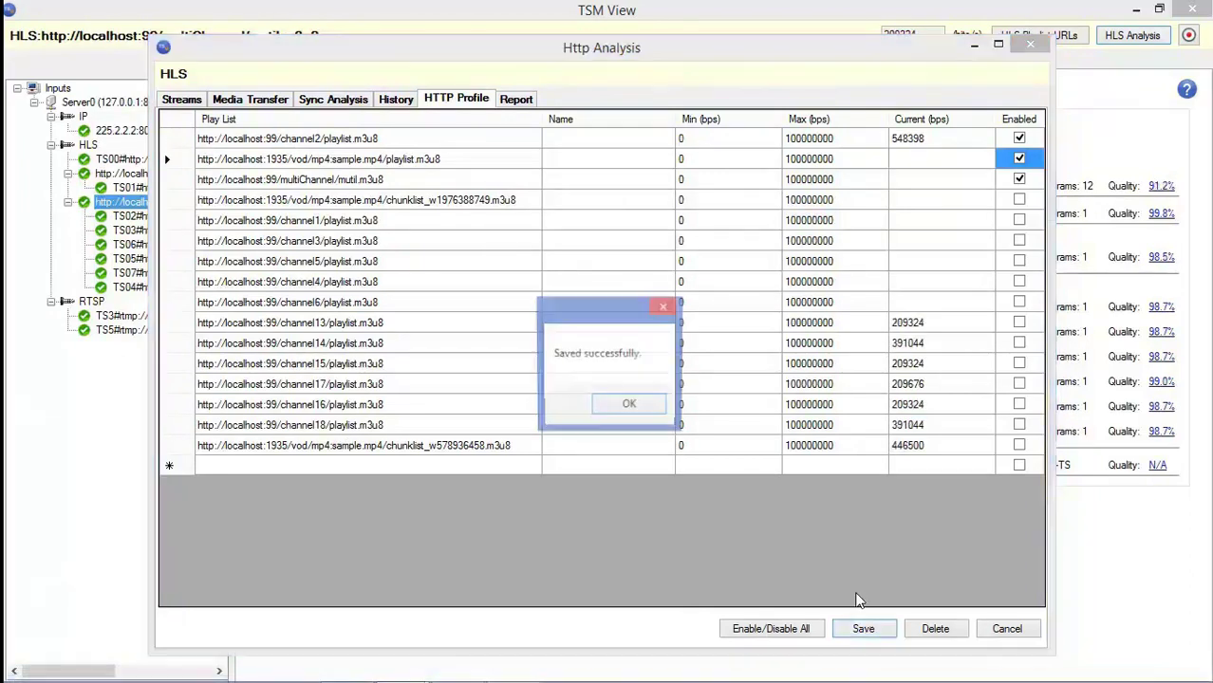
pyautogui.click(630, 406)
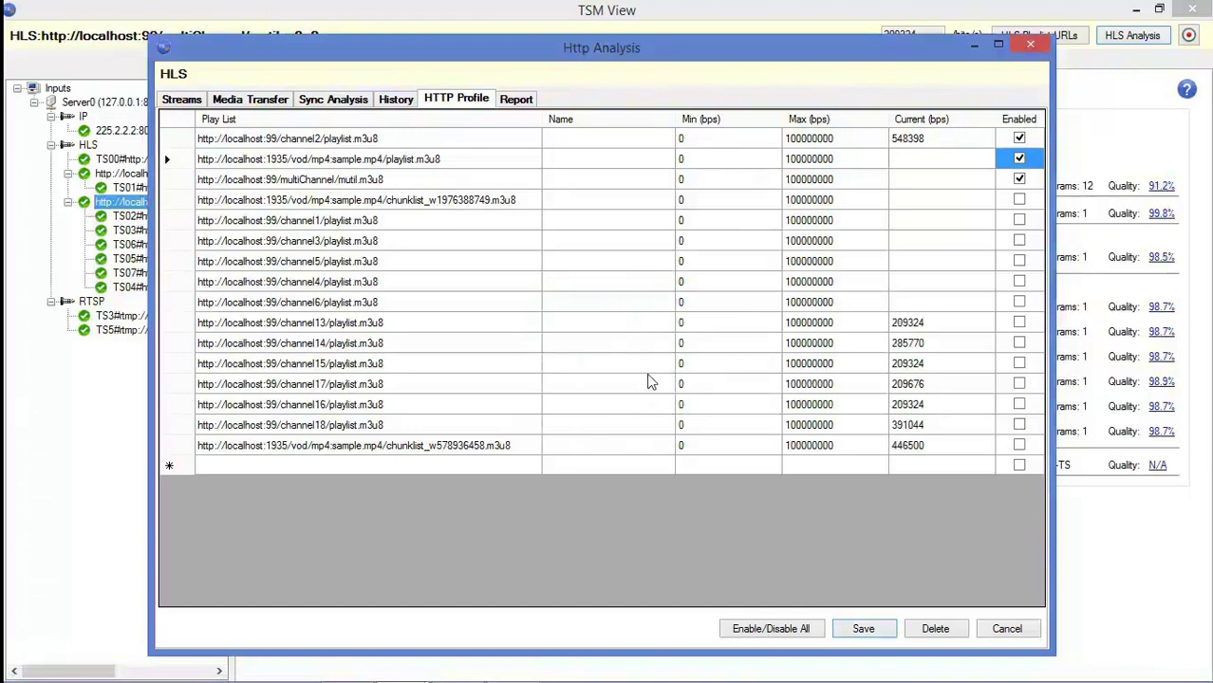
# Step: Review the HTTP Errors, Streaming Summary and Streaming Status report options, and close the HLS analysis
pyautogui.click(514, 100)
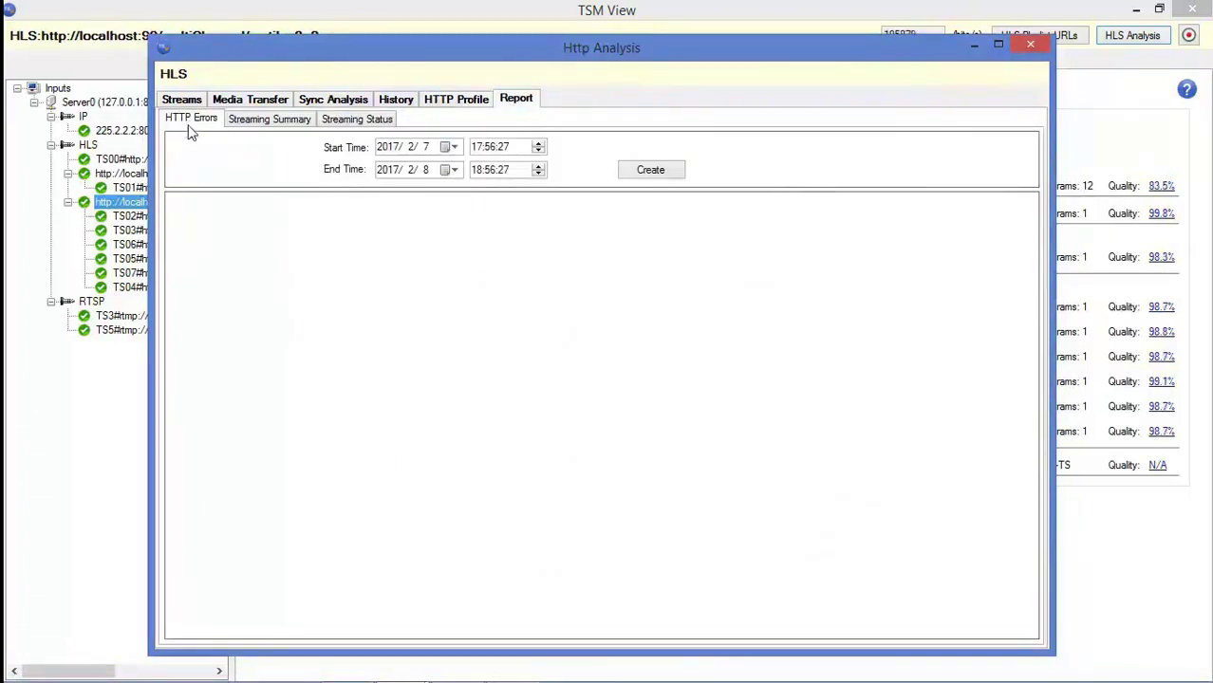
pyautogui.click(251, 119)
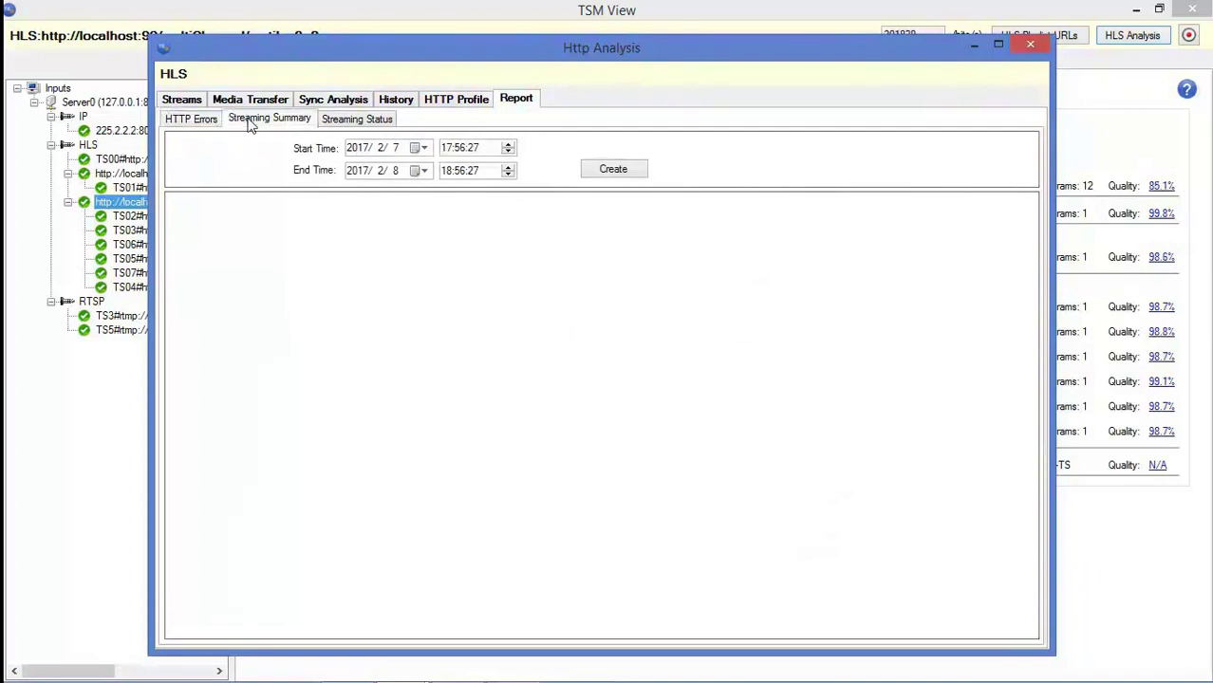
pyautogui.click(364, 122)
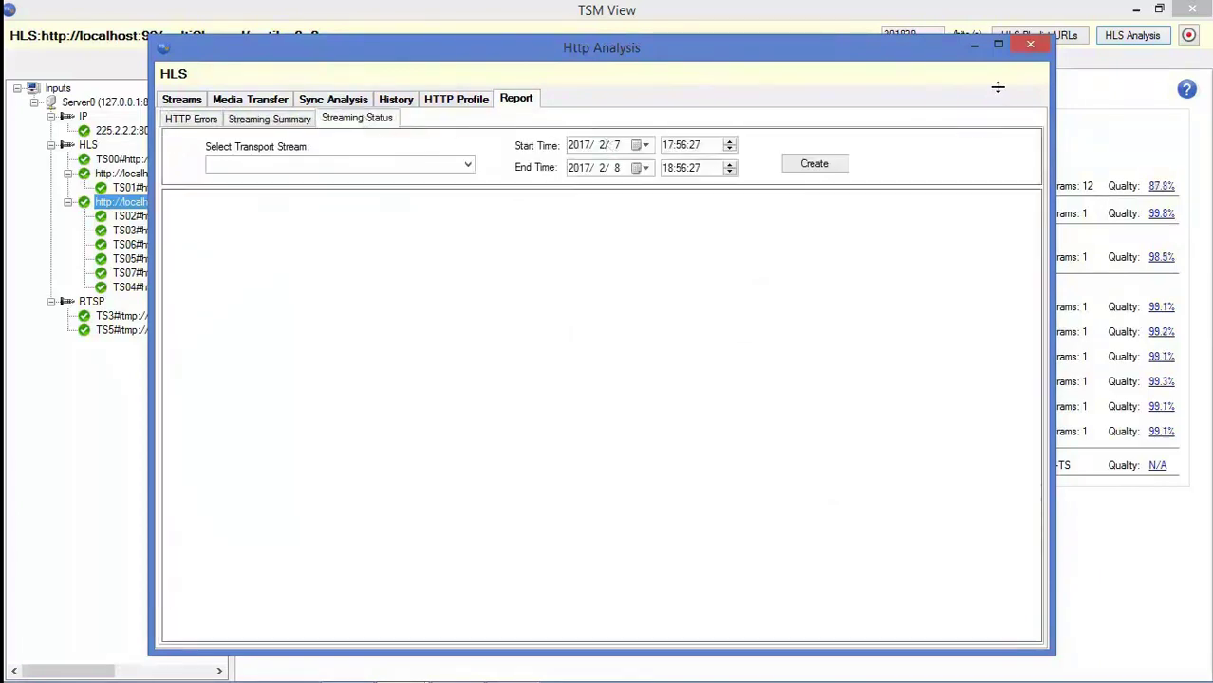
pyautogui.click(1030, 45)
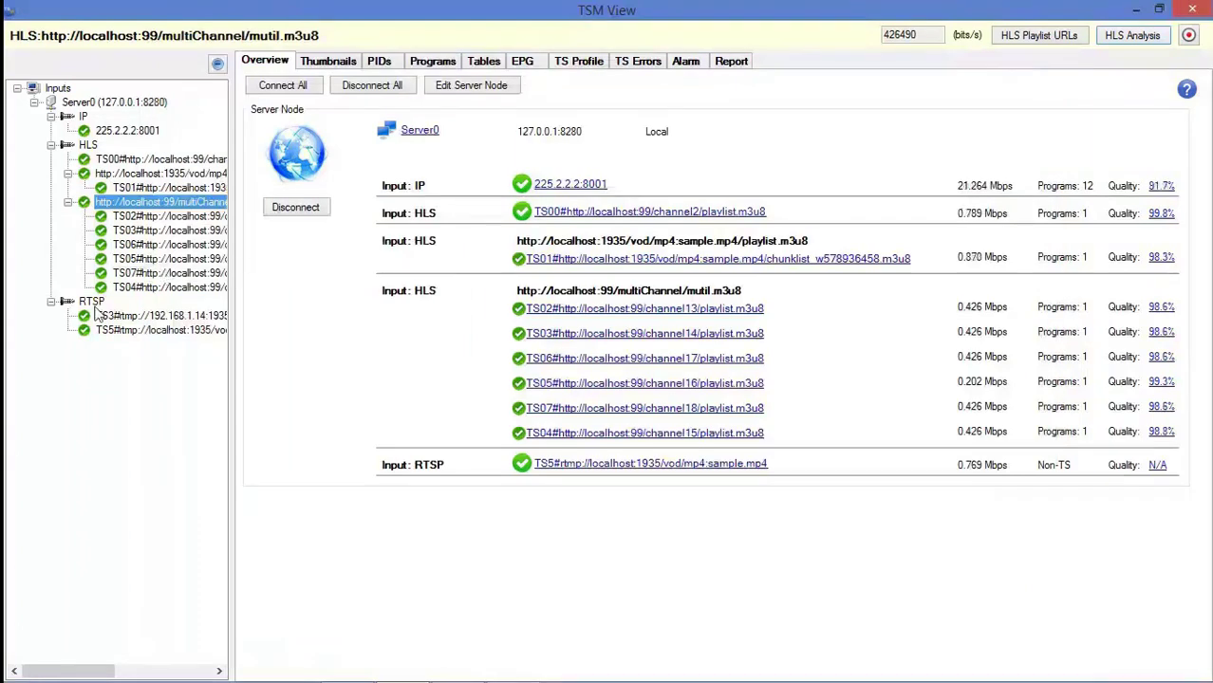
# Step: Review the thumbnails, message log and stream profile settings of the RTSP input's TS5 rtmp://localhost:1935/vod/mp4:sample.mp4 stream
pyautogui.click(95, 302)
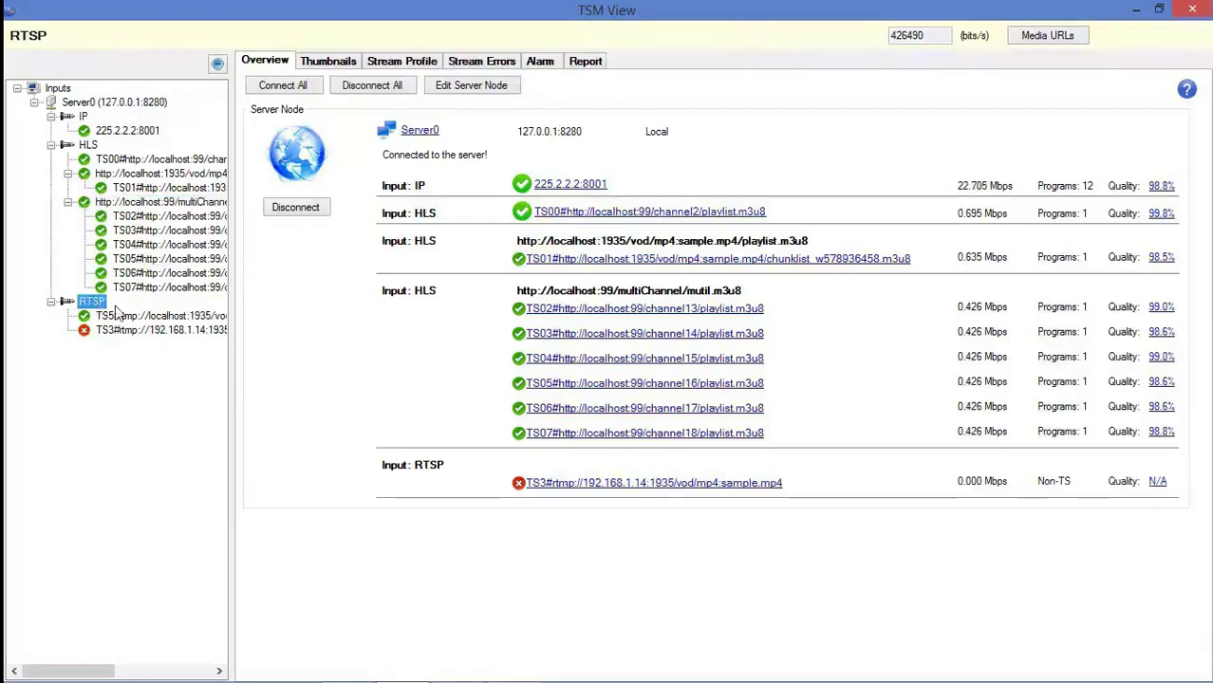
pyautogui.click(106, 316)
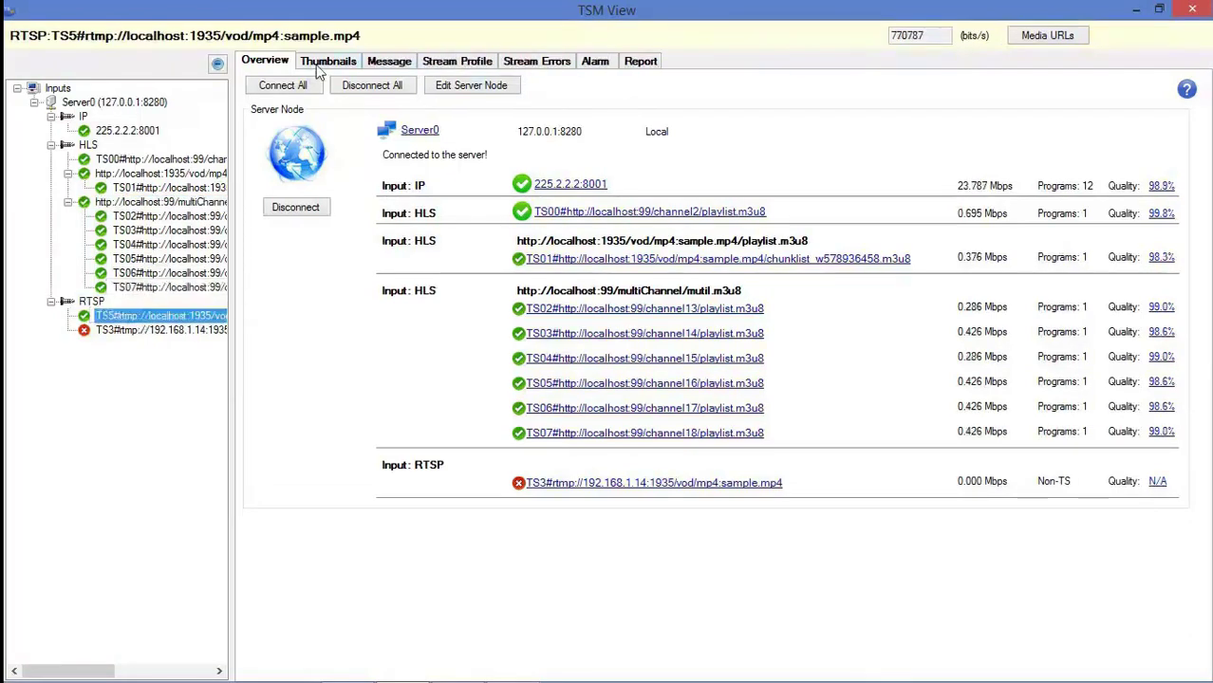
pyautogui.click(328, 62)
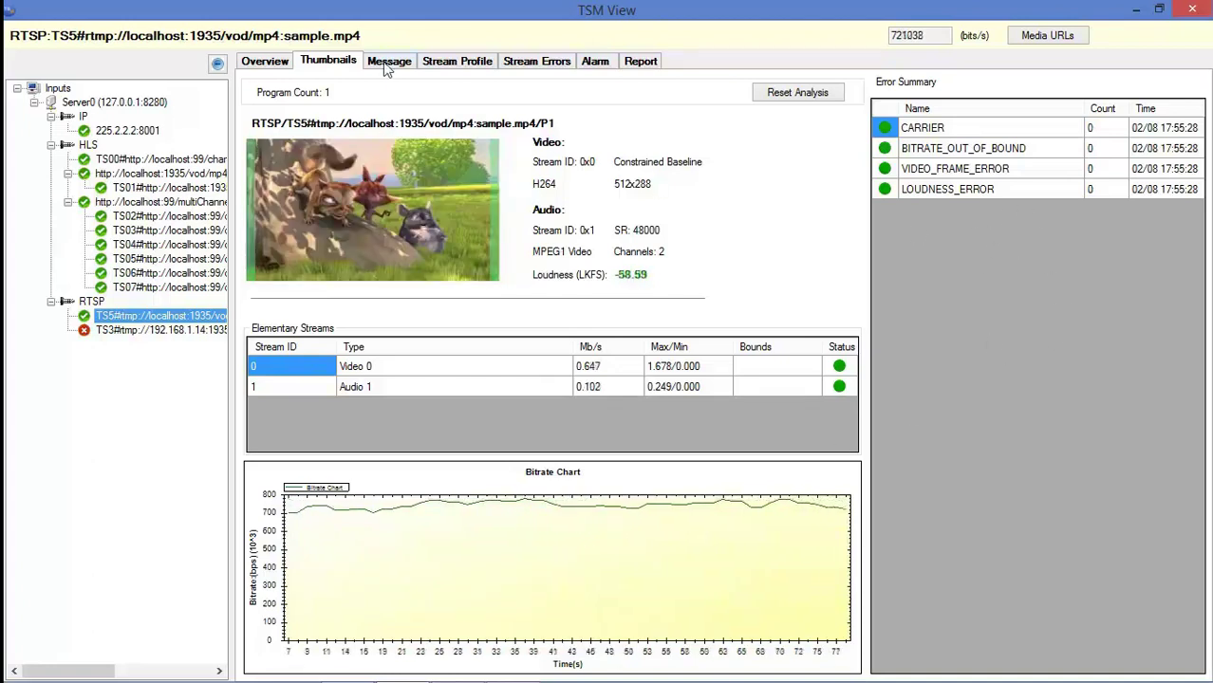
pyautogui.click(386, 64)
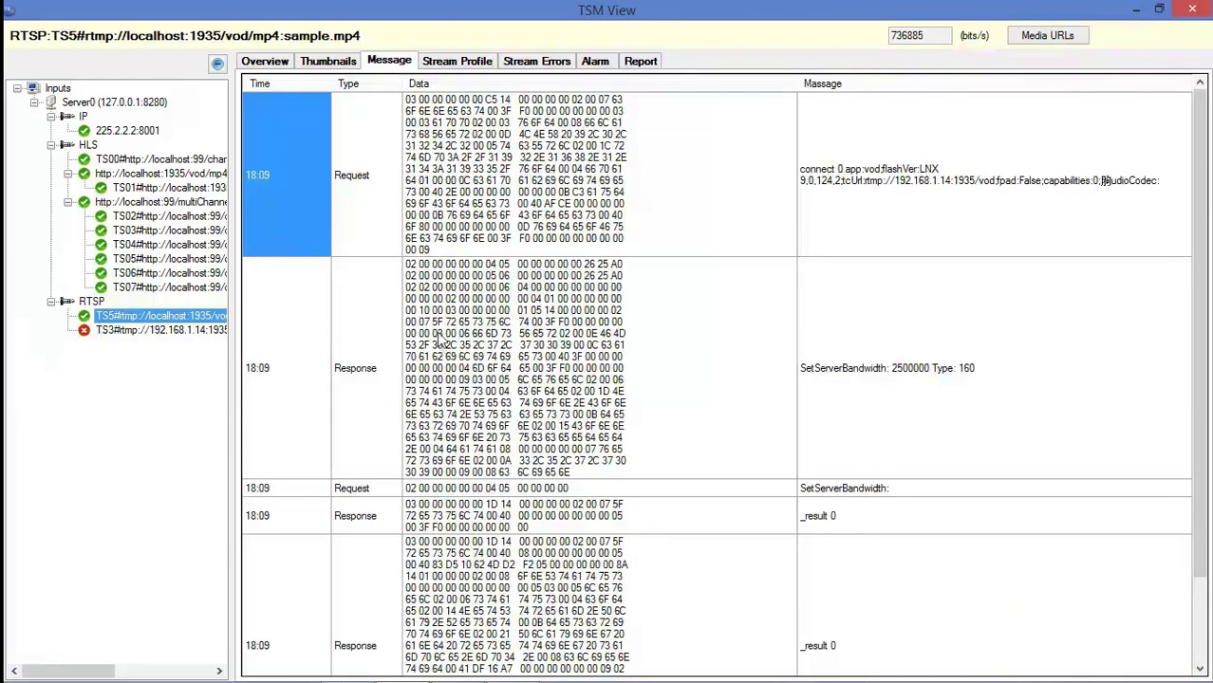
pyautogui.click(468, 64)
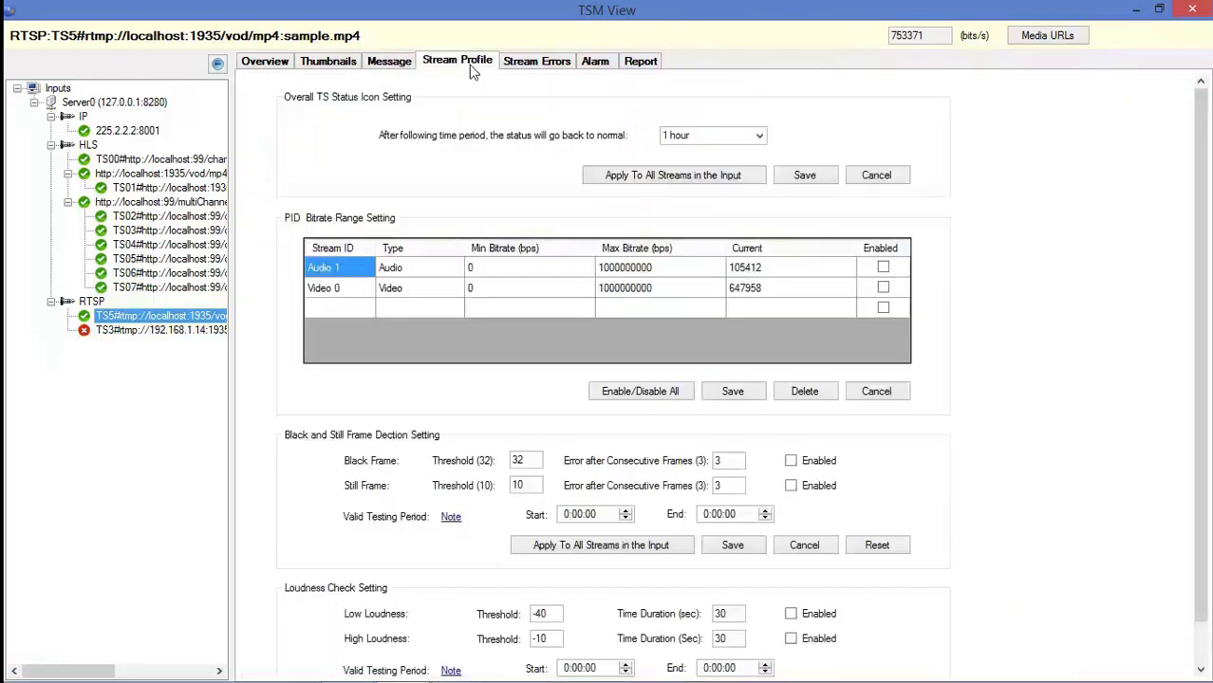